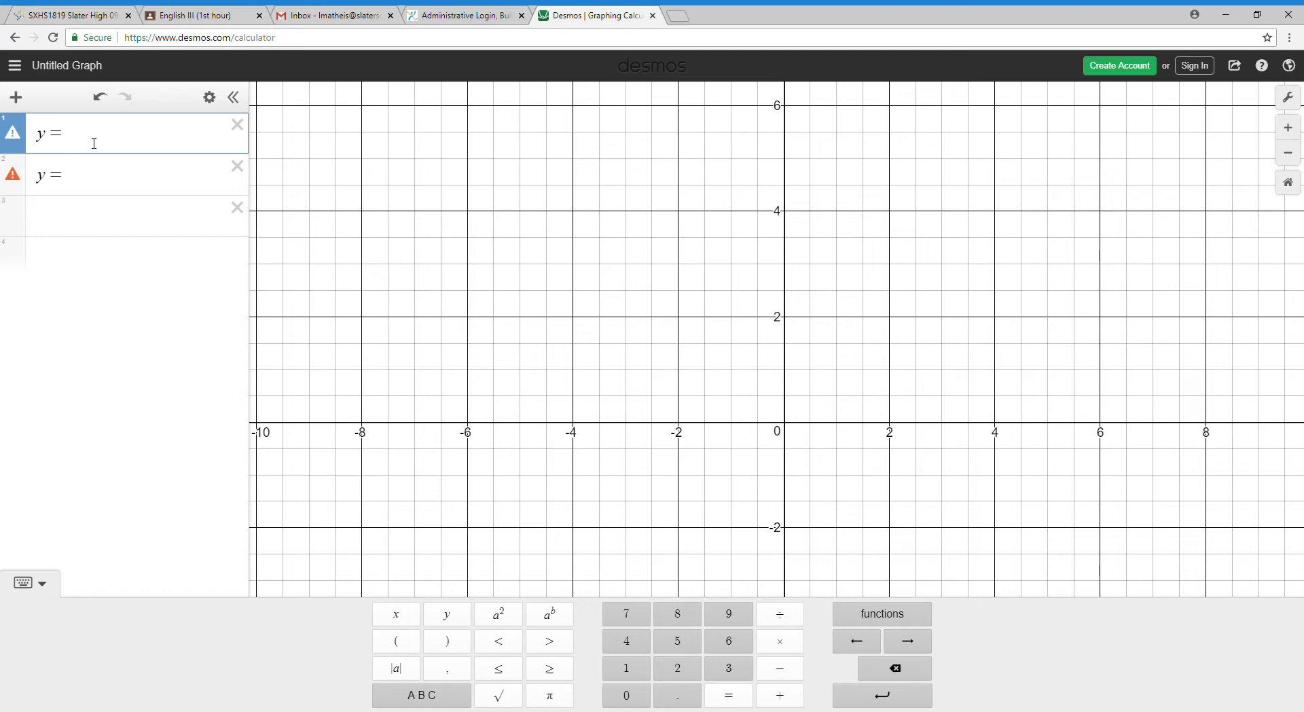
# Step: Complete the first expression as y = x and the second as y = x²
pyautogui.write('x')
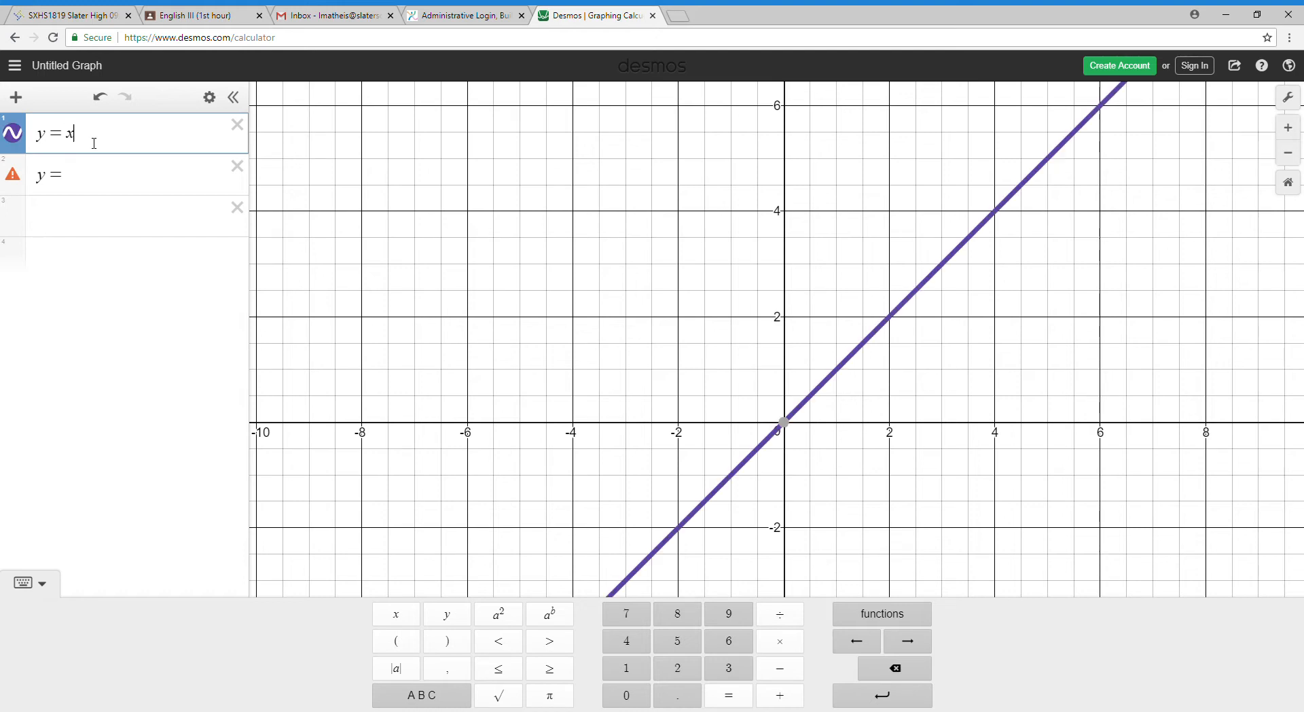
pyautogui.click(92, 175)
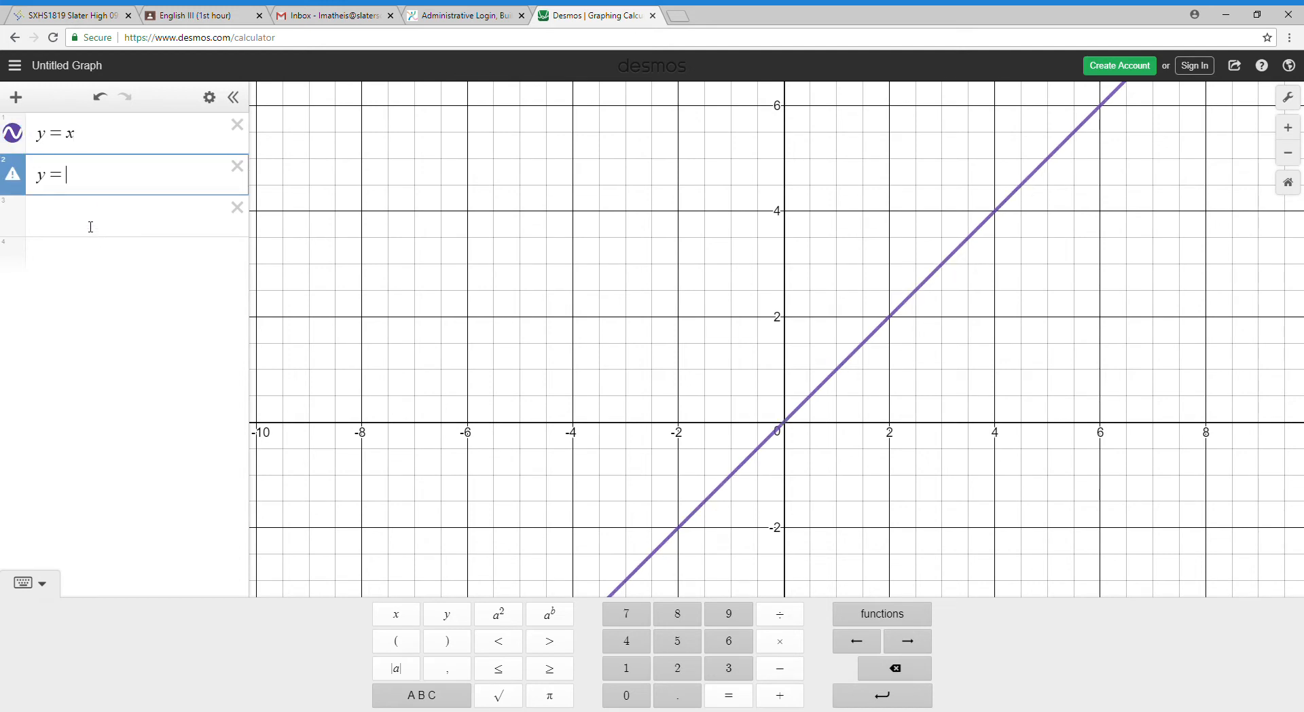
pyautogui.write('x')
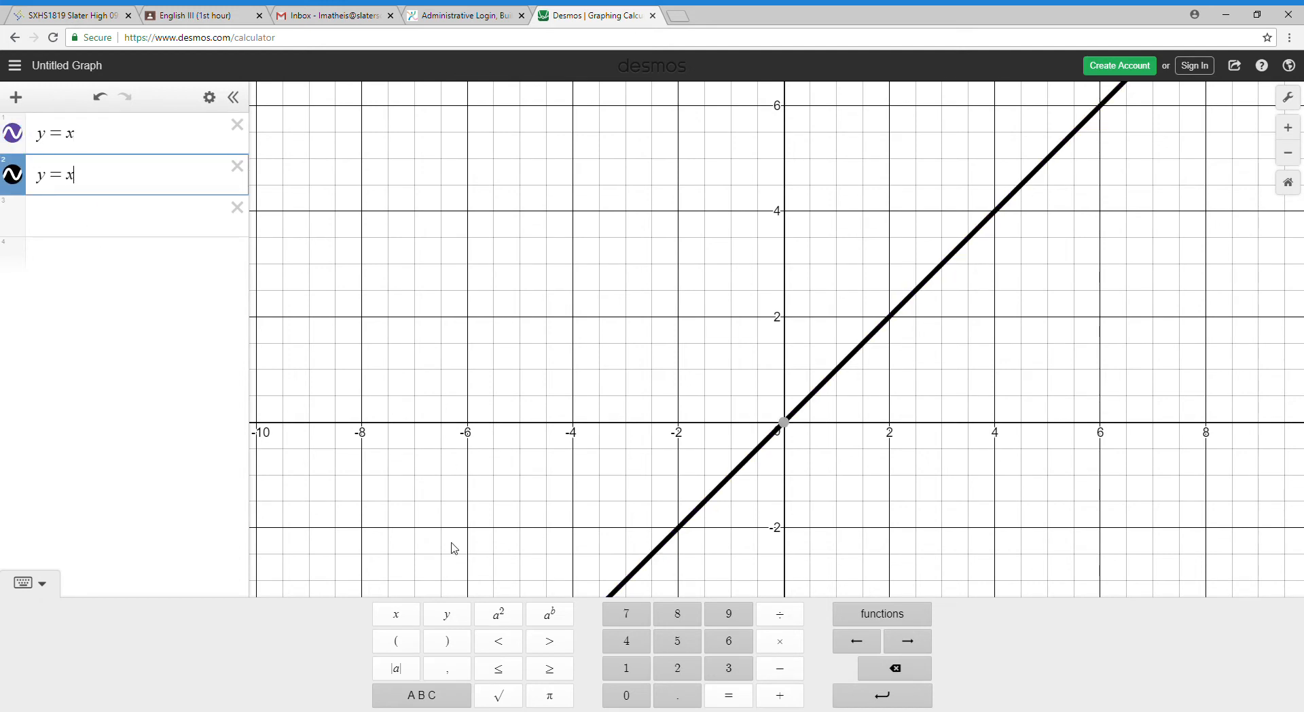
pyautogui.click(499, 613)
pyautogui.click(116, 139)
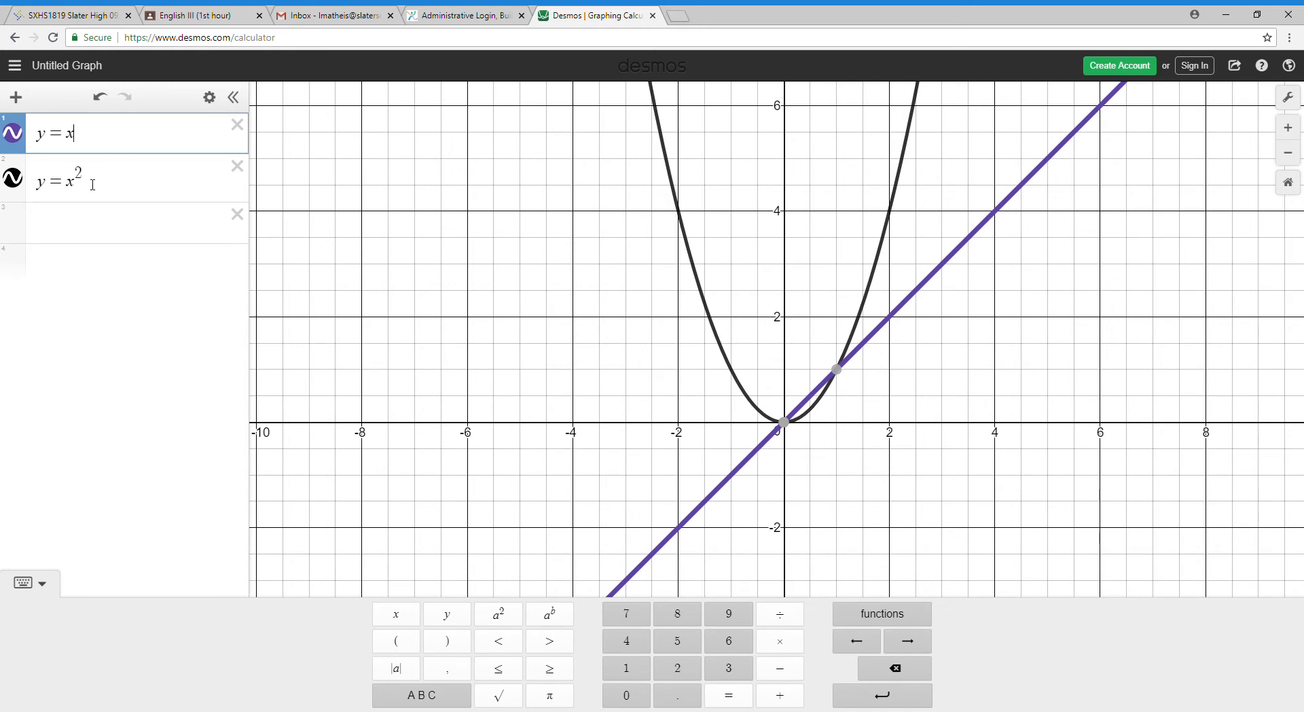
# Step: Clear the second expression and change the first one to y = mx + b
pyautogui.moveTo(93, 185); pyautogui.dragTo(43, 187)
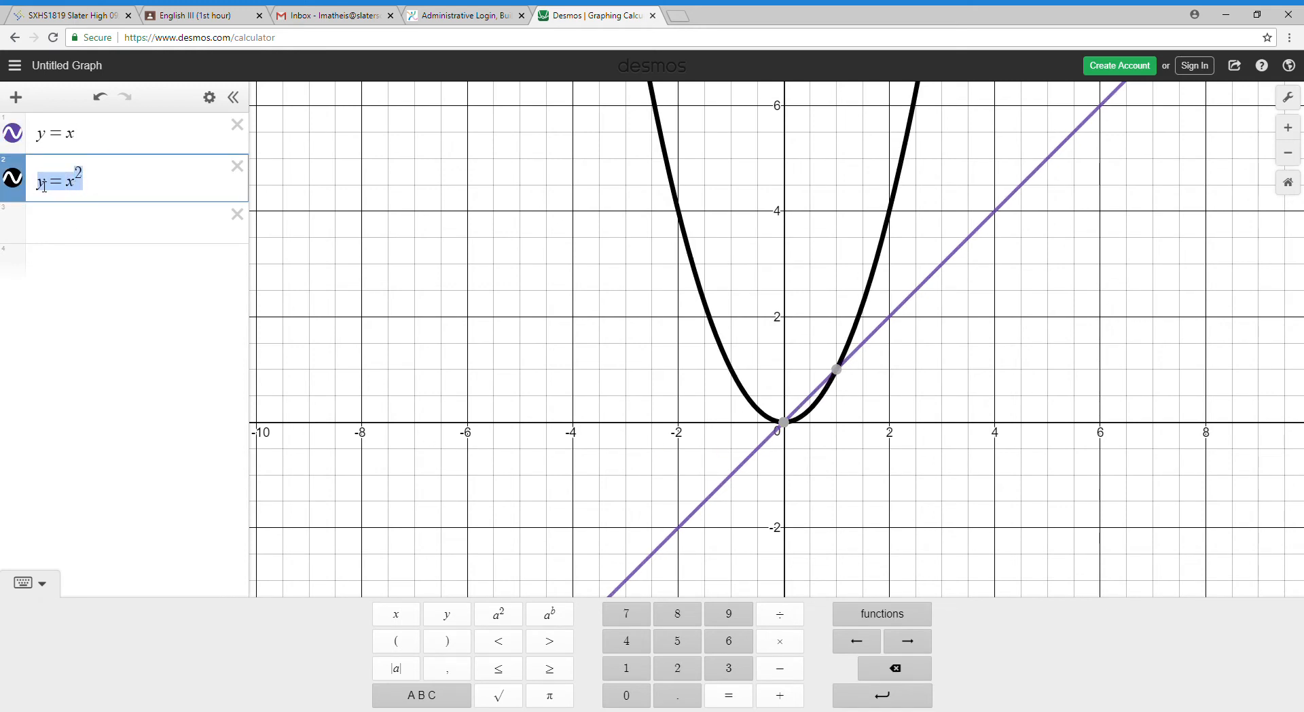
pyautogui.press('BackSpace')
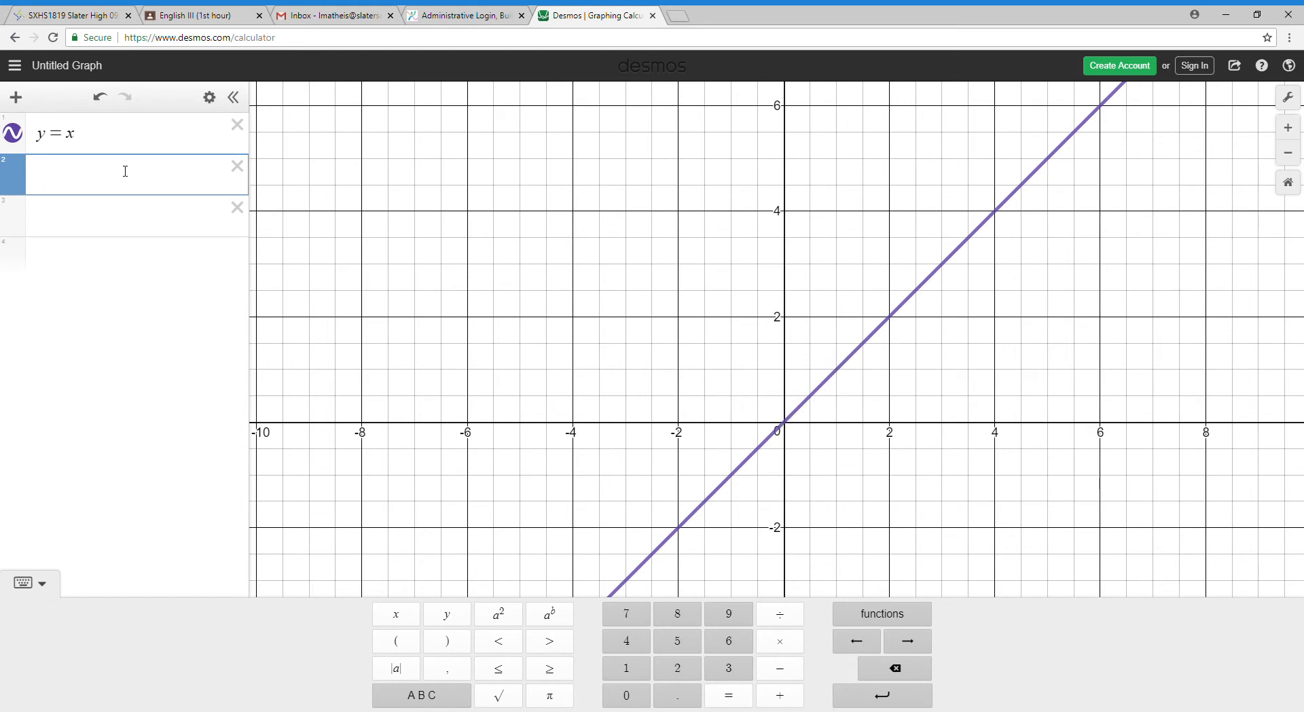
pyautogui.click(101, 138)
pyautogui.click(69, 142)
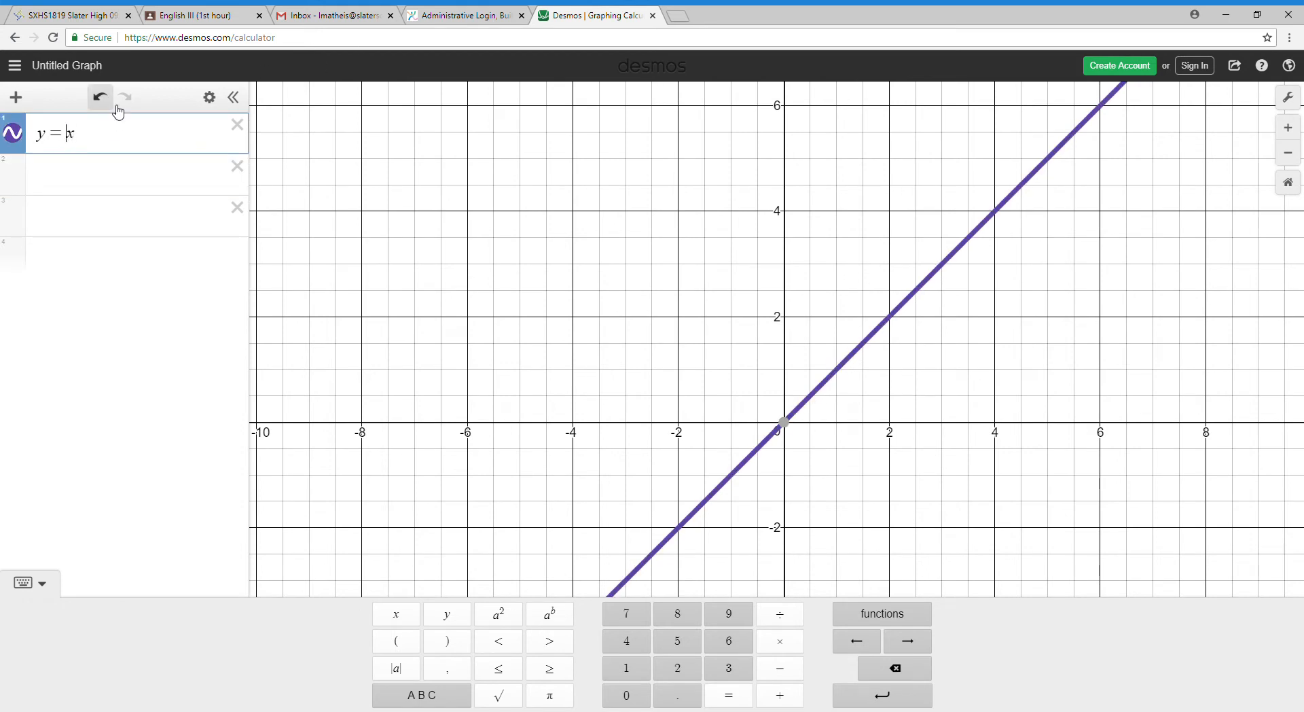
pyautogui.write('m')
pyautogui.press('Right')
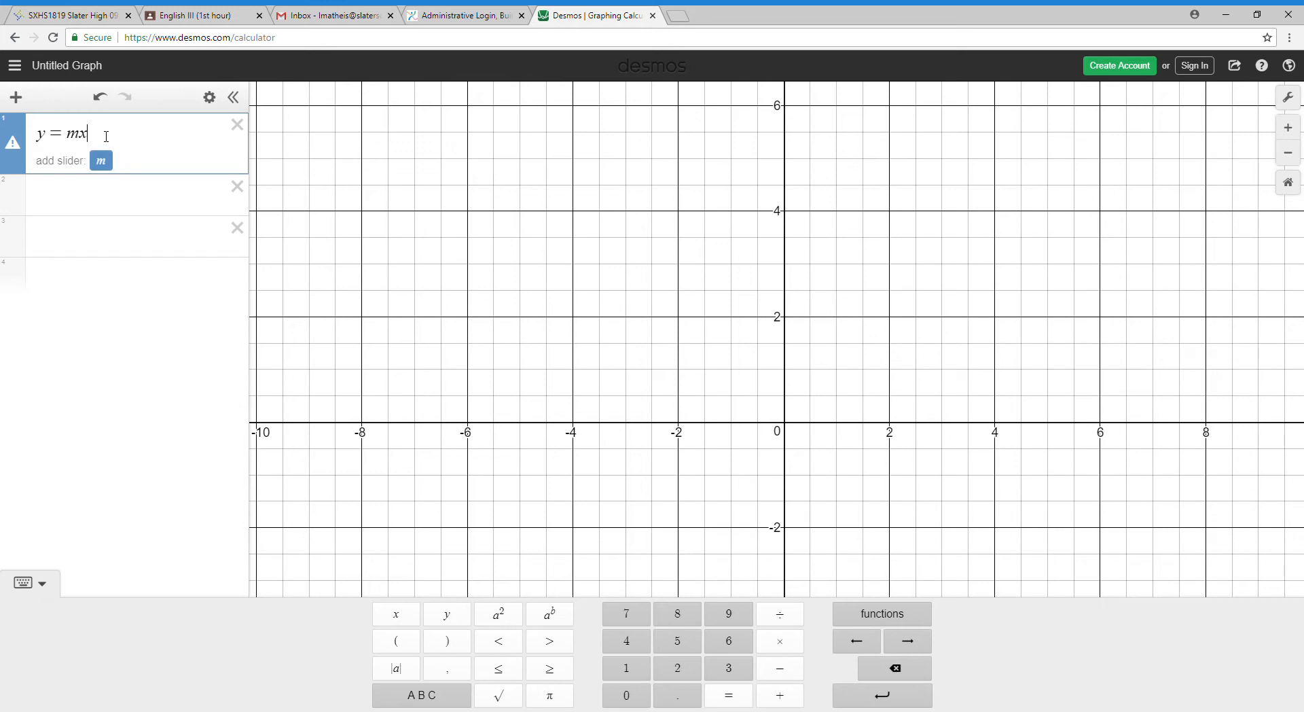
pyautogui.write('+b')
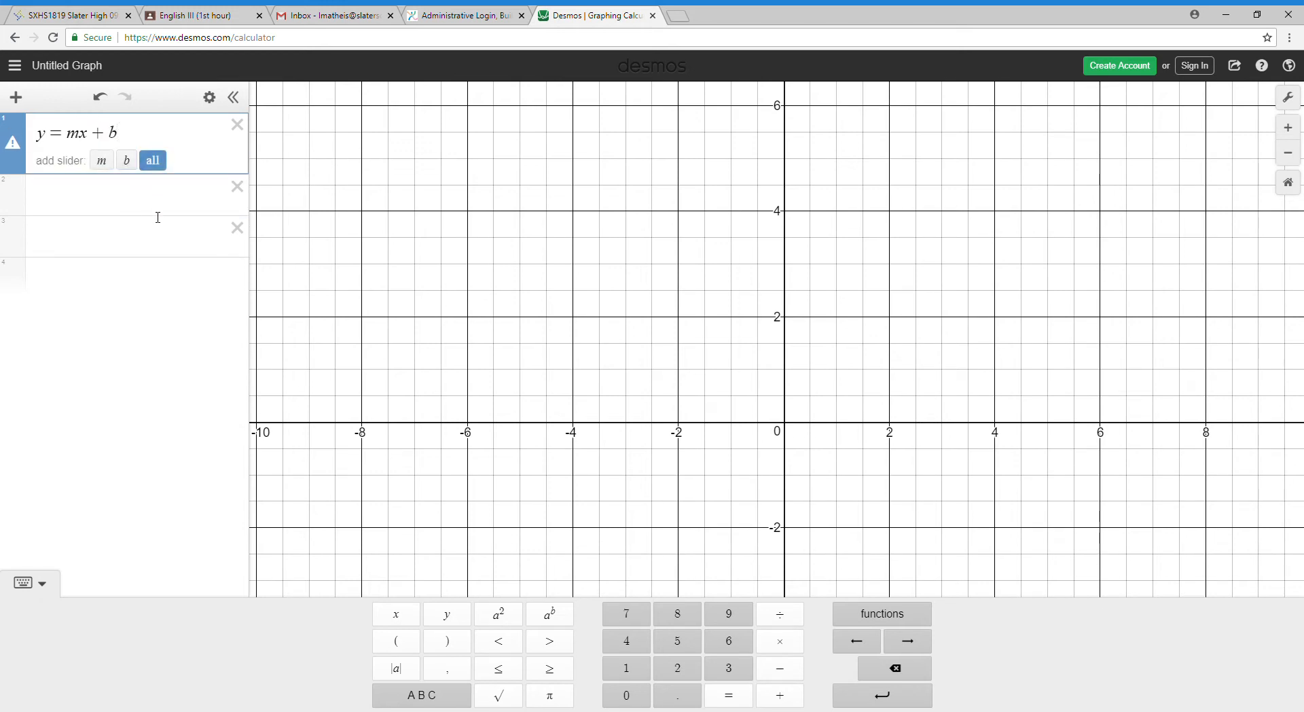
# Step: Graph y = x in the second expression, and highlight the m and b terms of y = mx + b
pyautogui.click(125, 208)
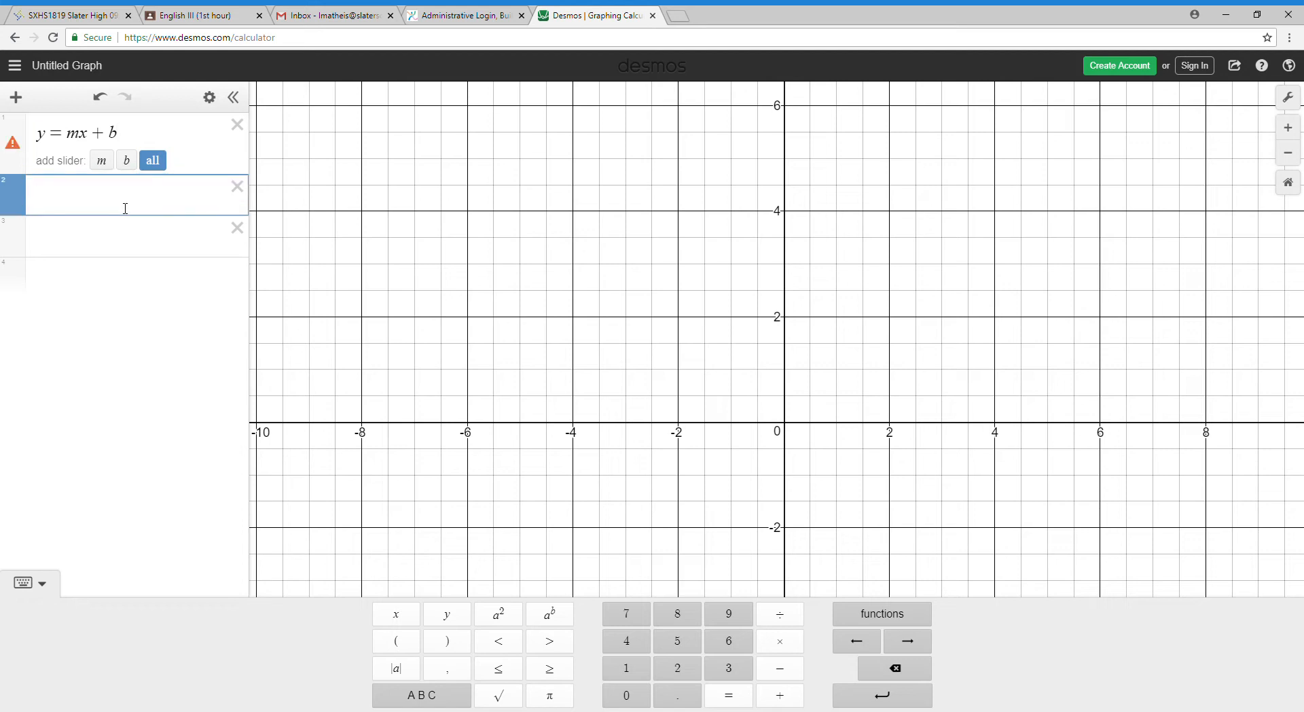
pyautogui.write('y=x')
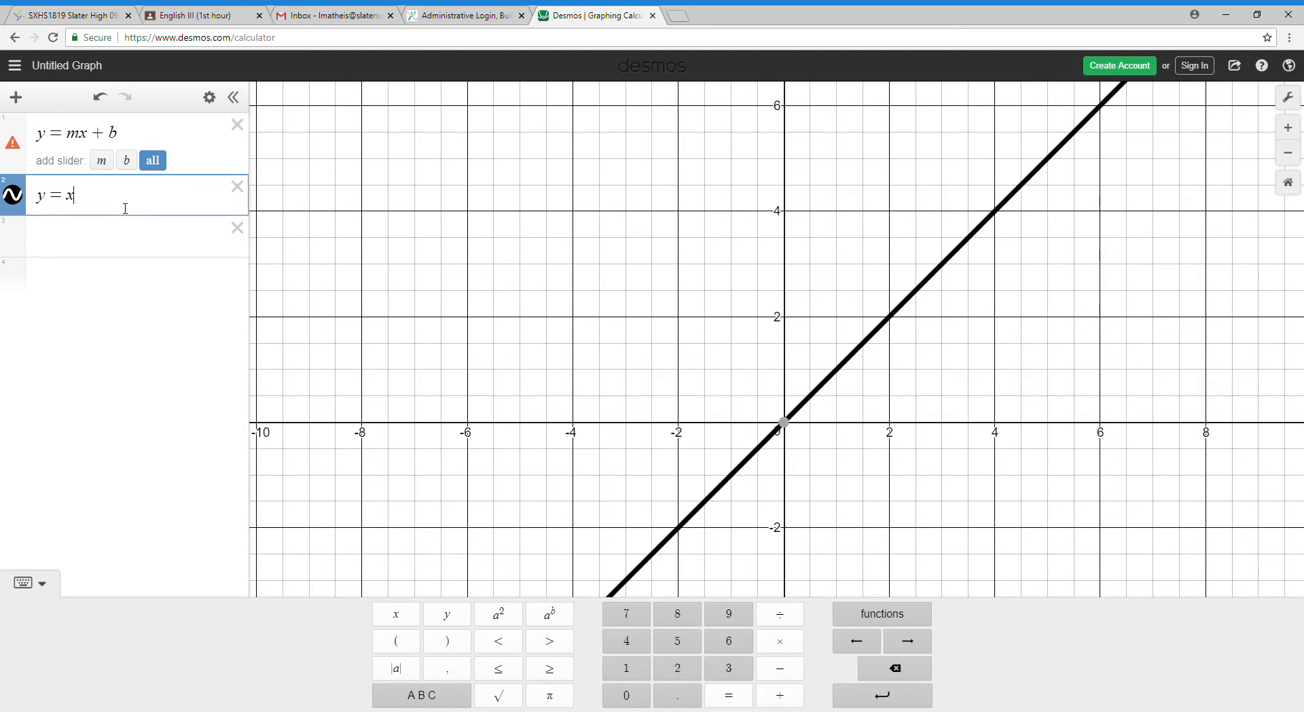
pyautogui.moveTo(82, 146); pyautogui.dragTo(74, 140)
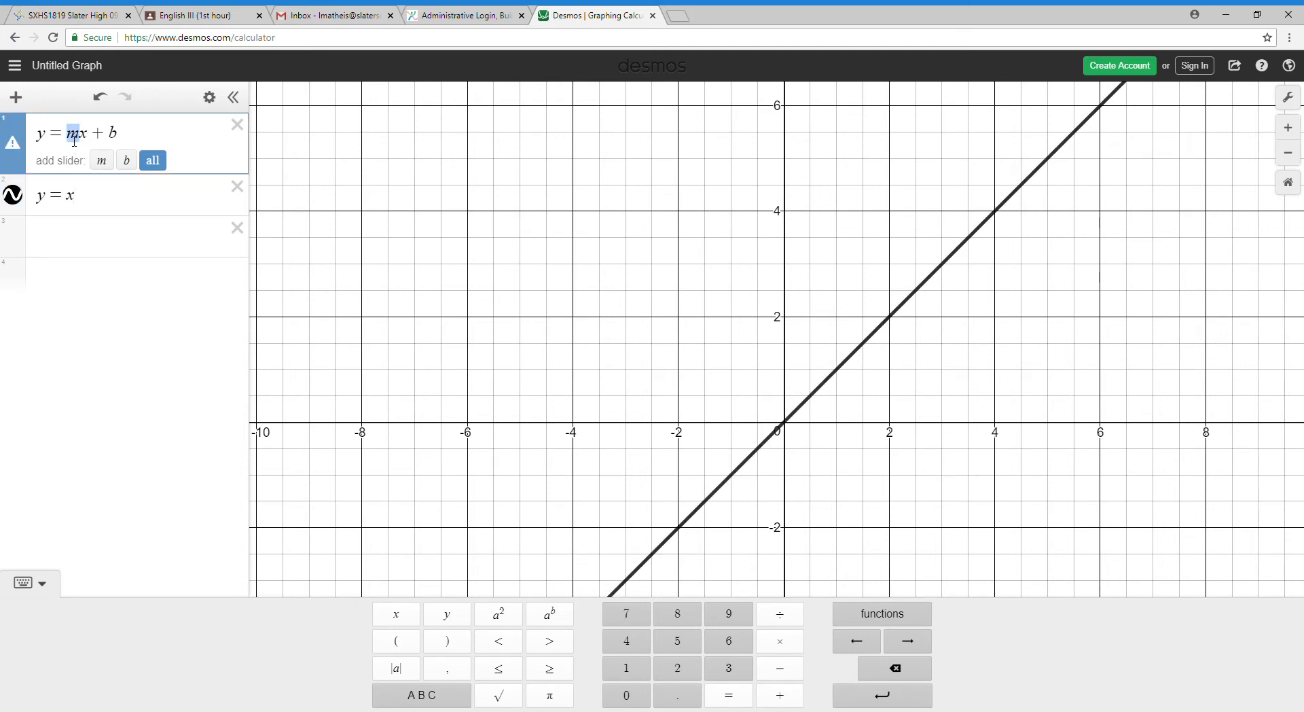
pyautogui.moveTo(108, 140); pyautogui.dragTo(128, 143)
pyautogui.click(89, 195)
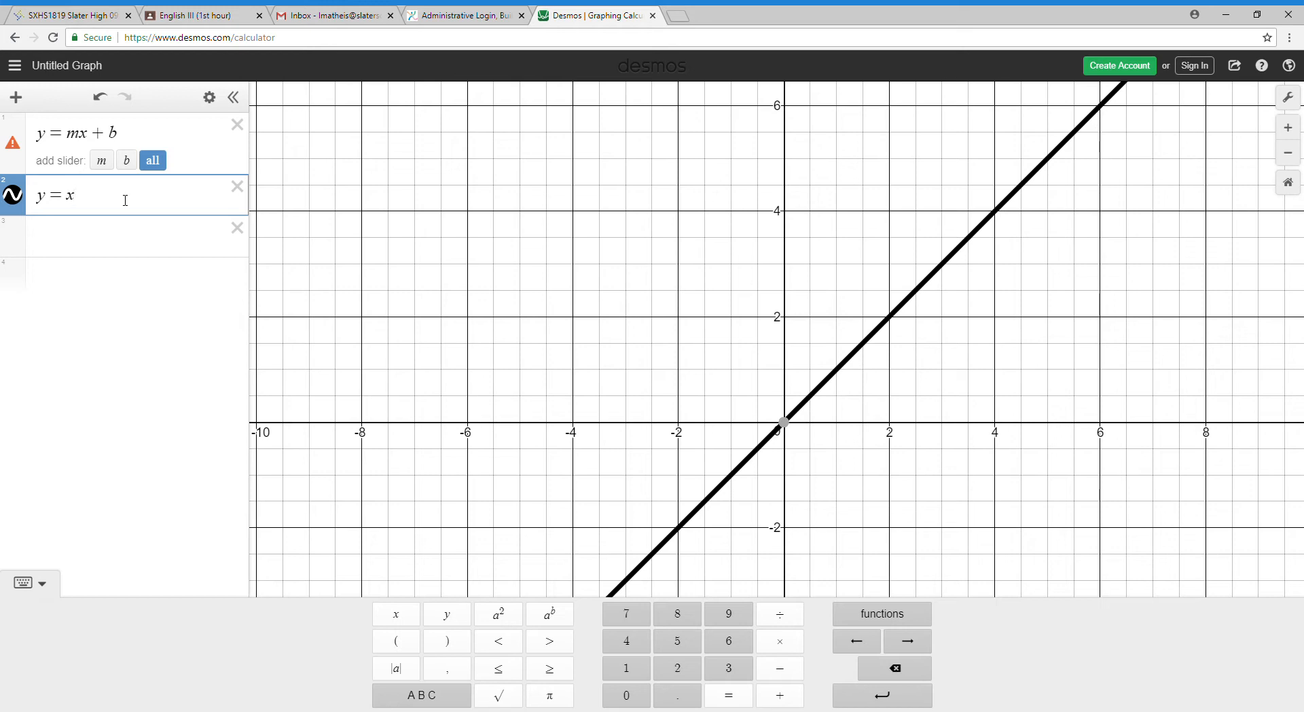
pyautogui.write('+4')
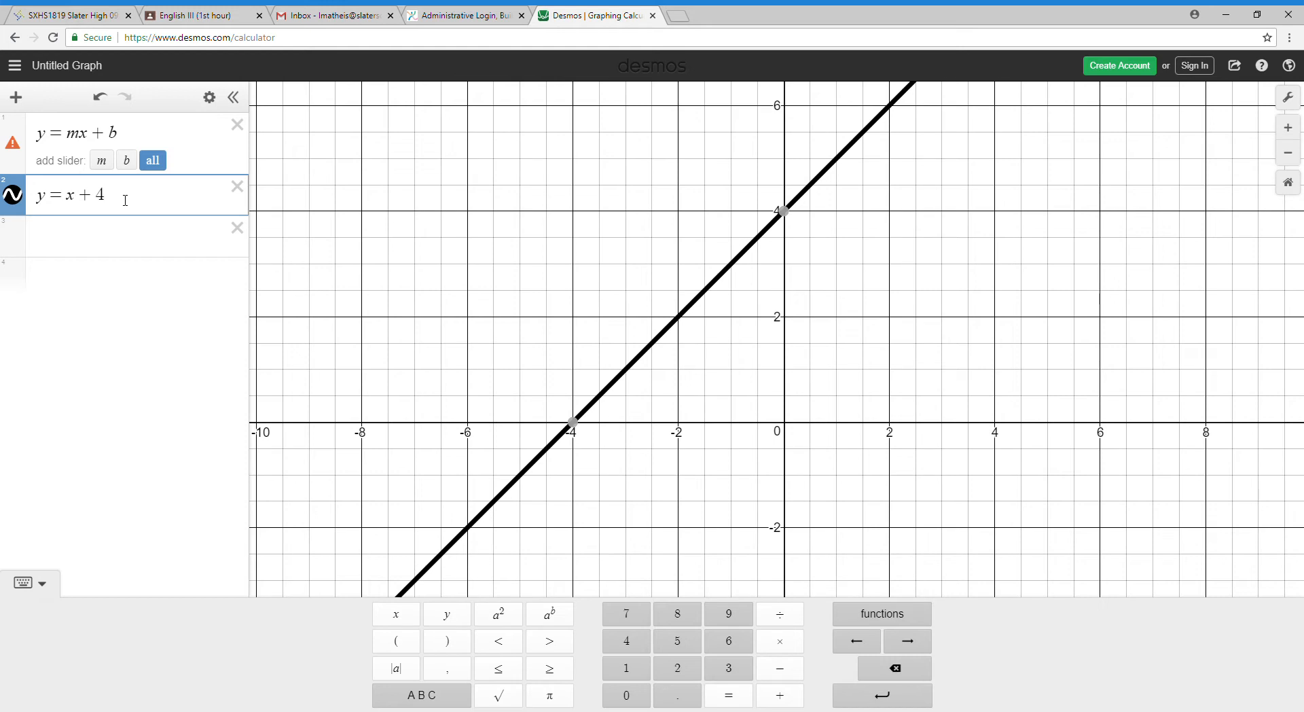
pyautogui.press('BackSpace')
pyautogui.press('BackSpace')
pyautogui.click(90, 246)
pyautogui.click(106, 209)
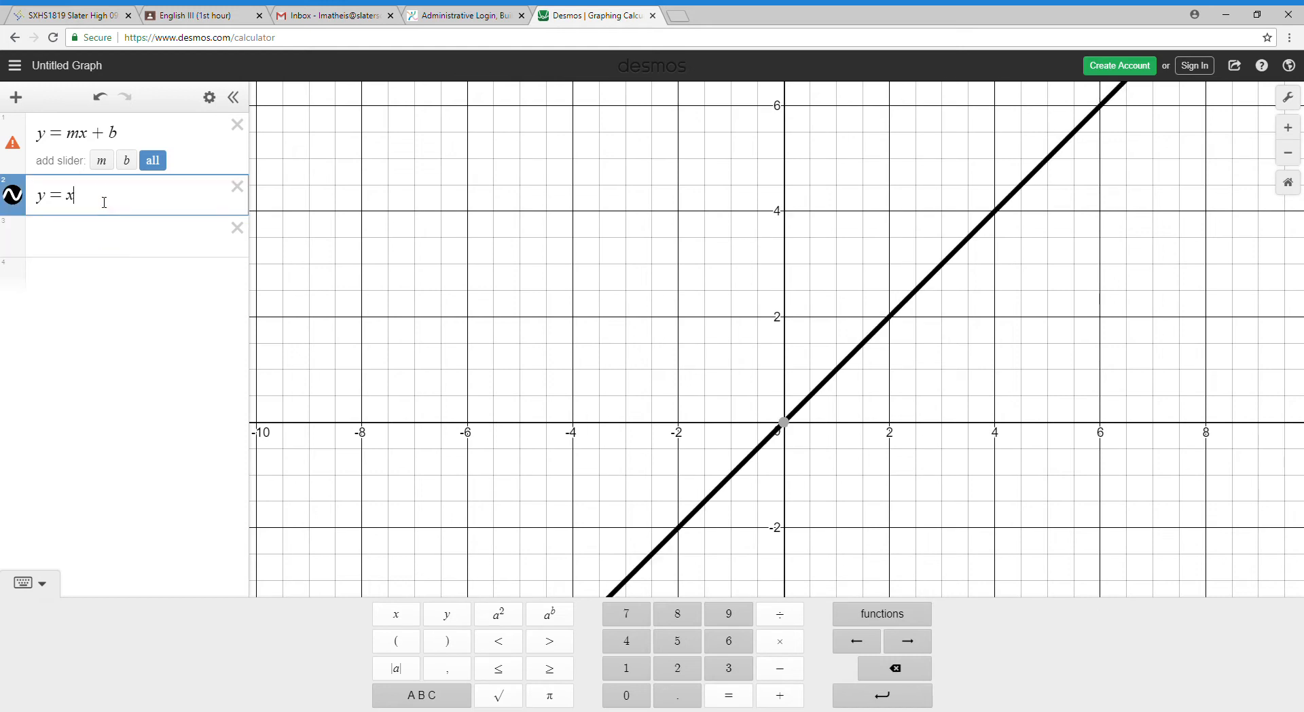
# Step: Graph y = x + 4 in the third expression
pyautogui.click(93, 248)
pyautogui.write('y')
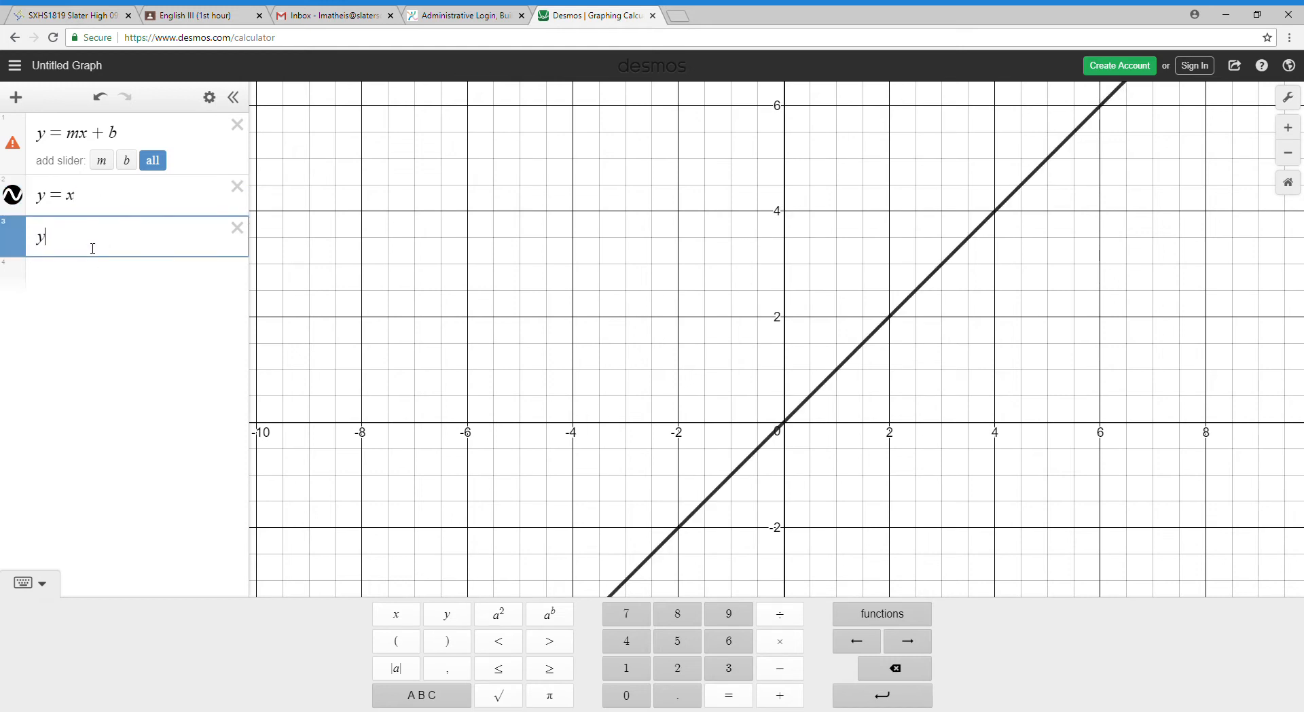
pyautogui.write('=x+4')
# Step: Compare the graphs of y = x and y = x + 4, examining their intercepts, their x terms and the added constant
pyautogui.click(785, 421)
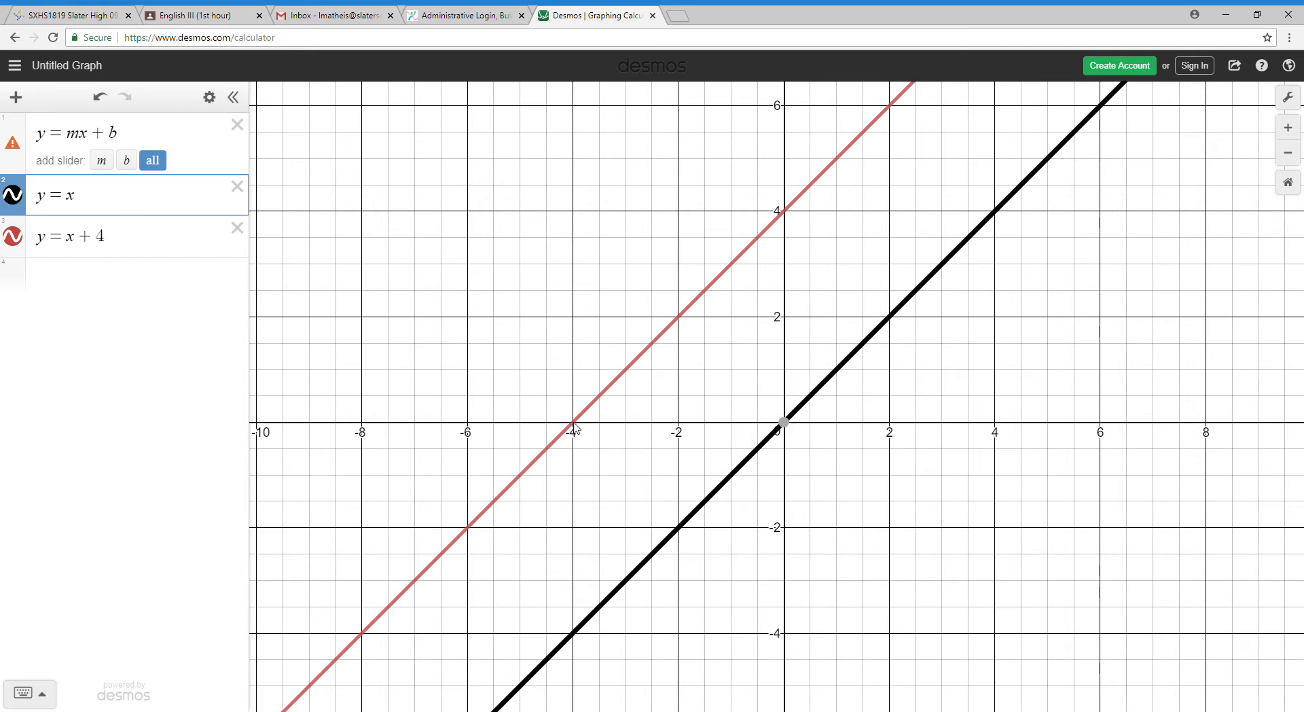
pyautogui.moveTo(77, 239); pyautogui.dragTo(123, 244)
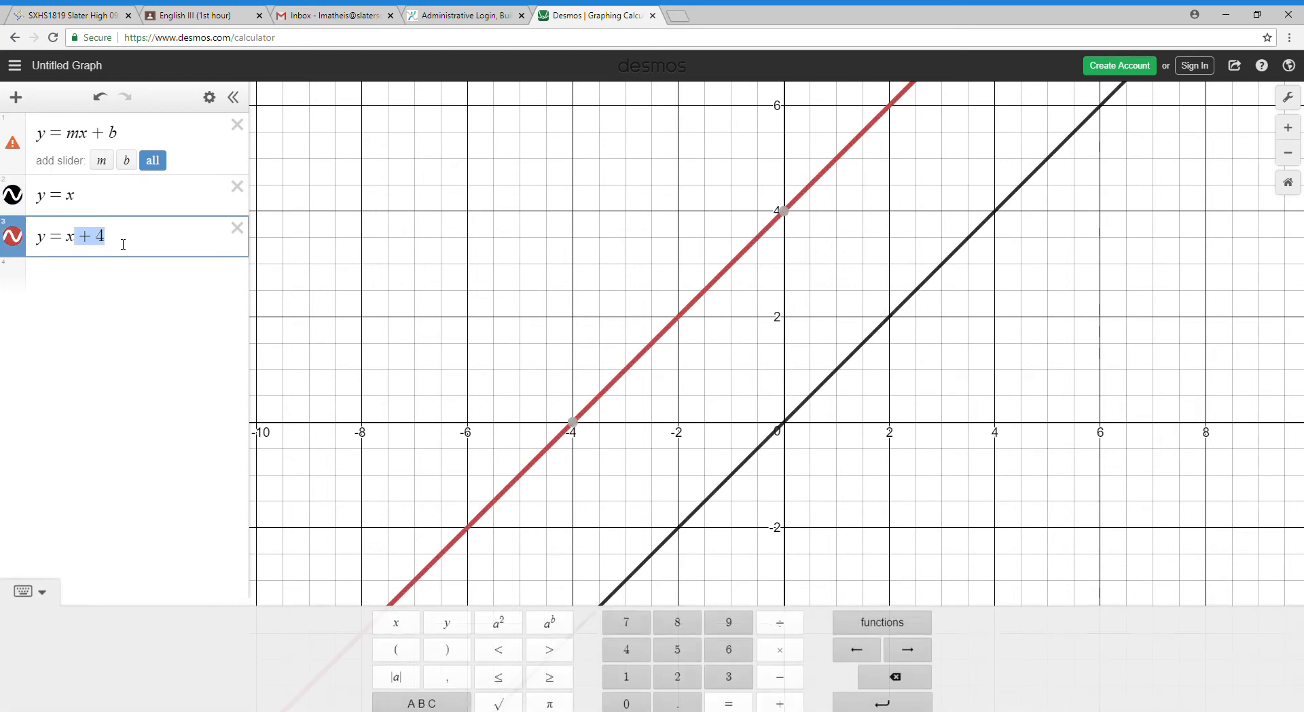
pyautogui.click(180, 244)
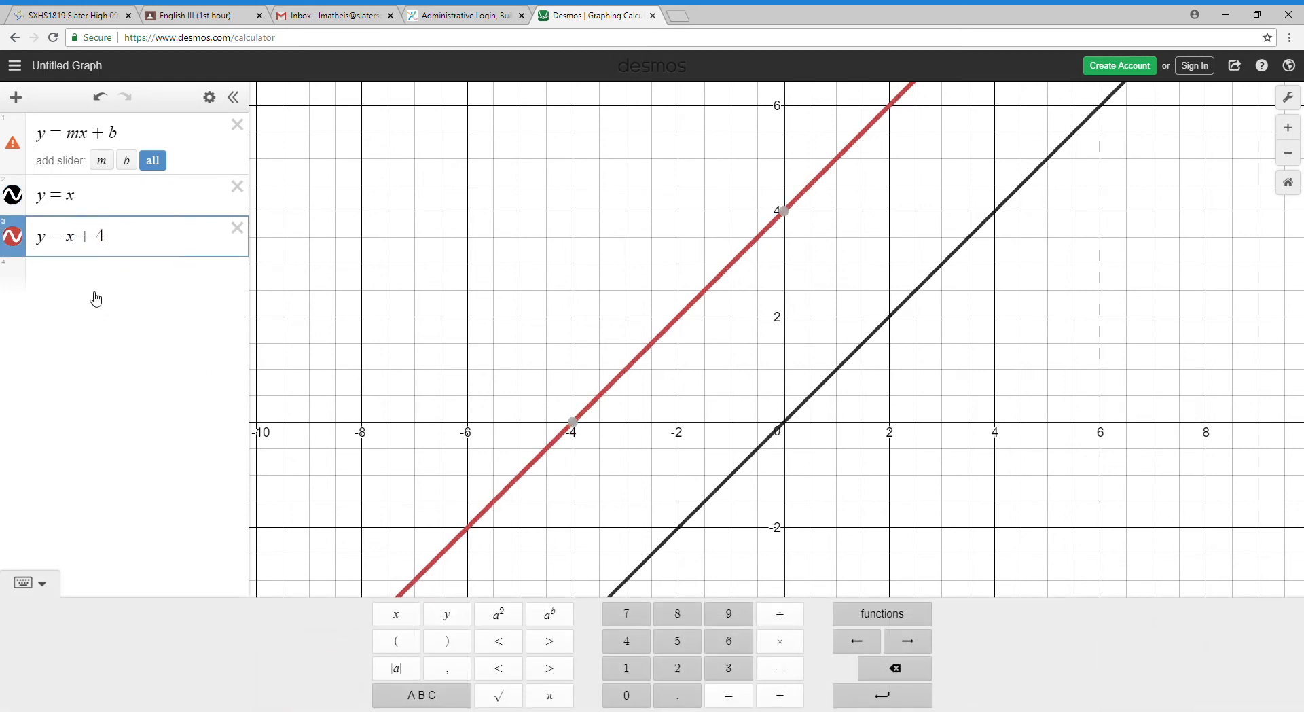
pyautogui.moveTo(37, 197); pyautogui.dragTo(86, 208)
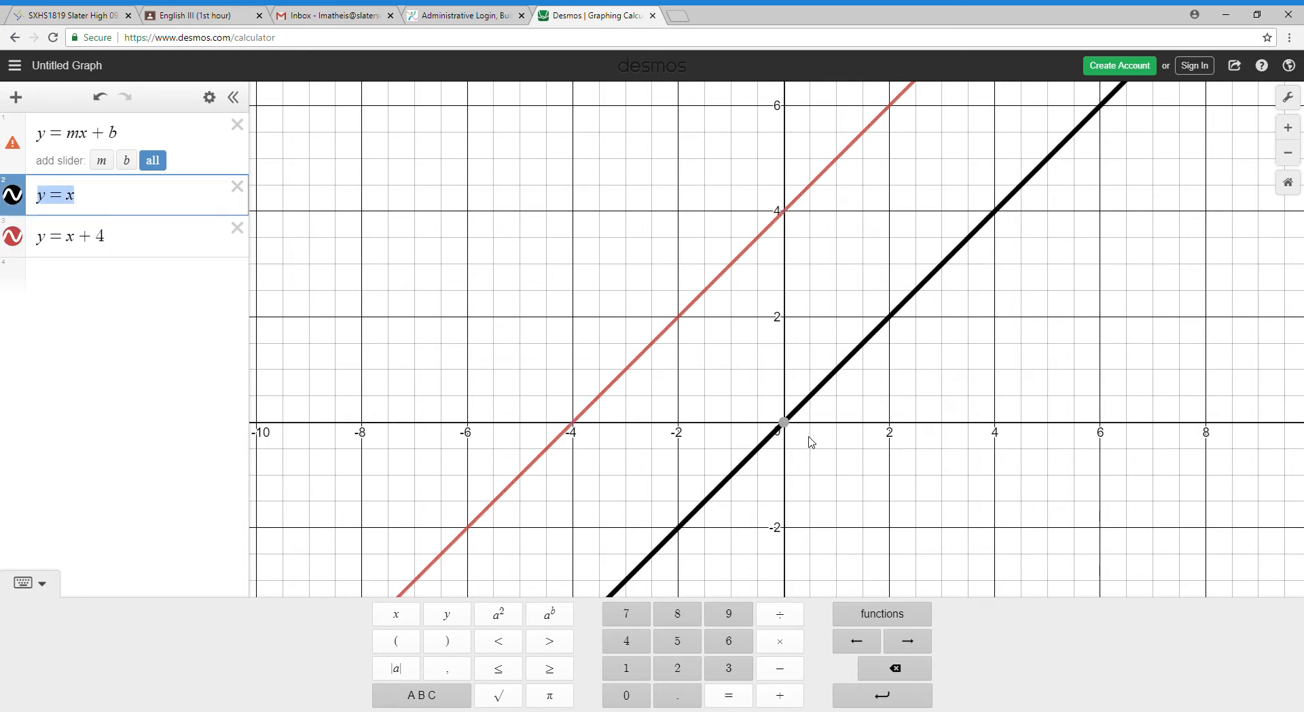
pyautogui.click(72, 242)
pyautogui.moveTo(113, 245); pyautogui.dragTo(81, 243)
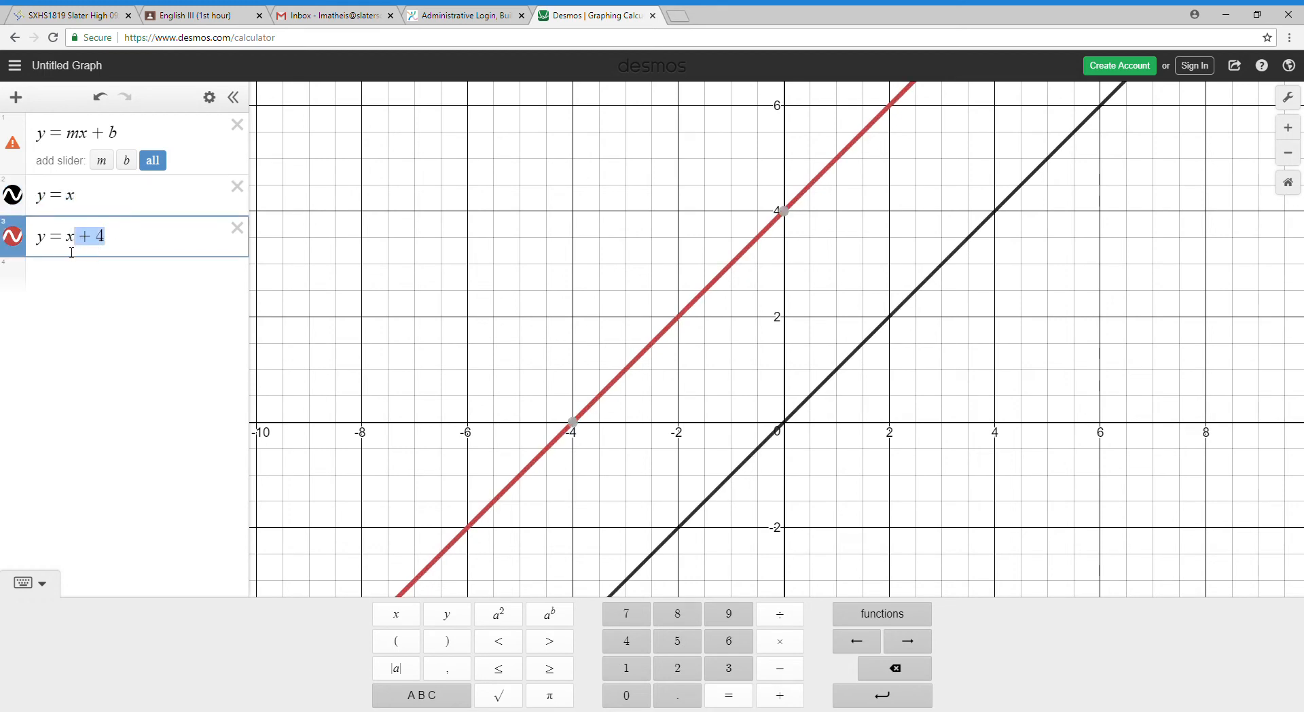
pyautogui.doubleClick(71, 243)
pyautogui.click(50, 251)
pyautogui.doubleClick(71, 236)
pyautogui.click(110, 242)
pyautogui.click(578, 436)
pyautogui.moveTo(580, 429)
pyautogui.moveTo(118, 134); pyautogui.dragTo(100, 140)
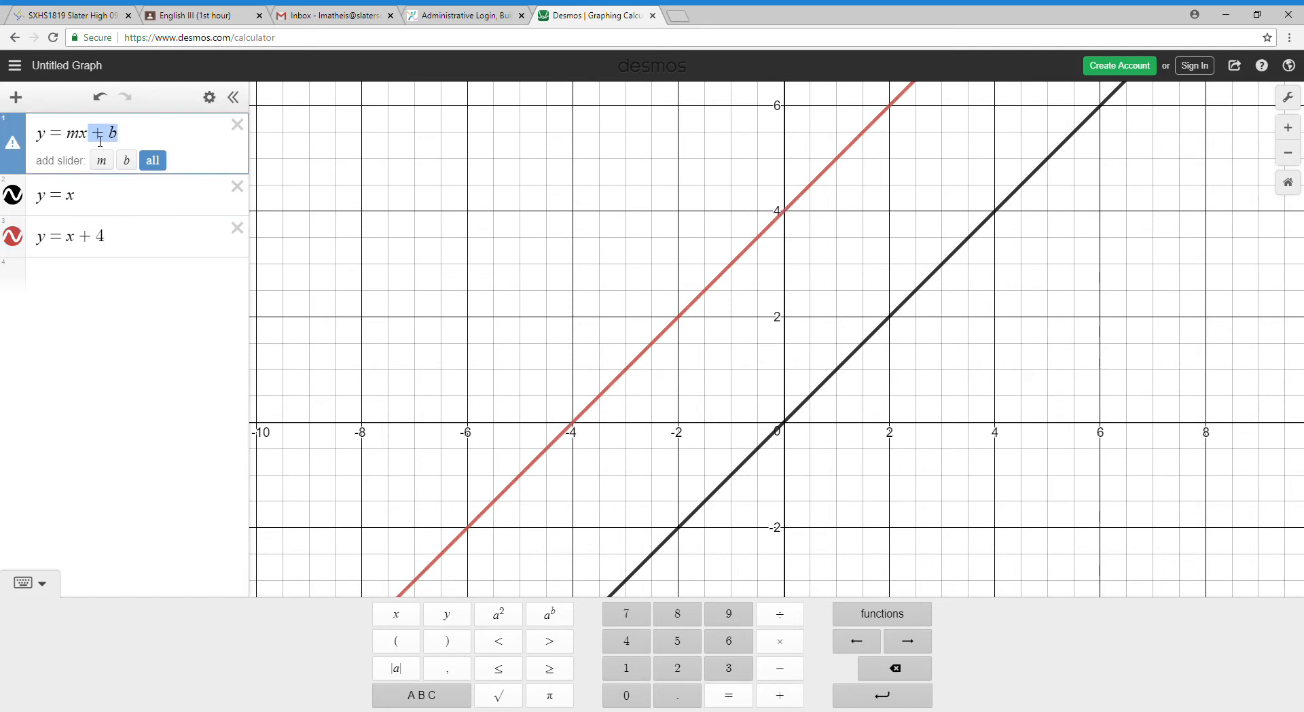
# Step: Change the third expression to y = x − 3
pyautogui.click(121, 243)
pyautogui.moveTo(788, 216)
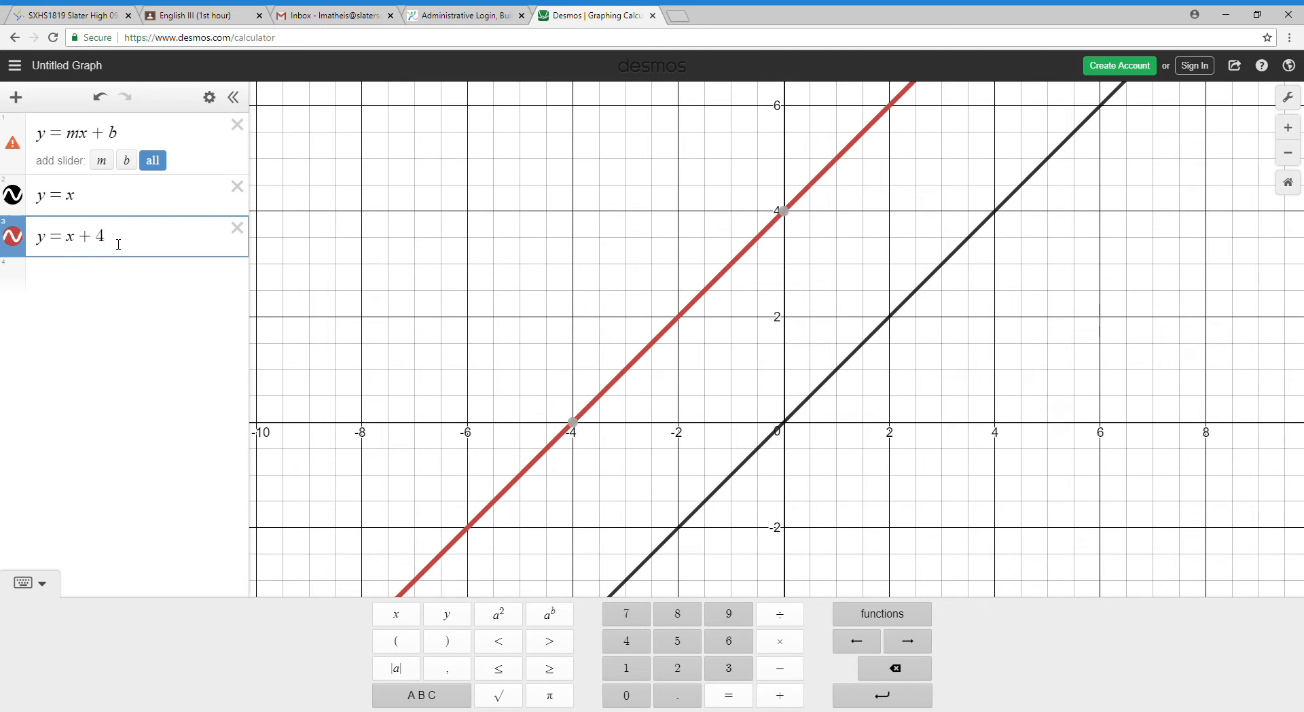
pyautogui.press('BackSpace')
pyautogui.press('BackSpace')
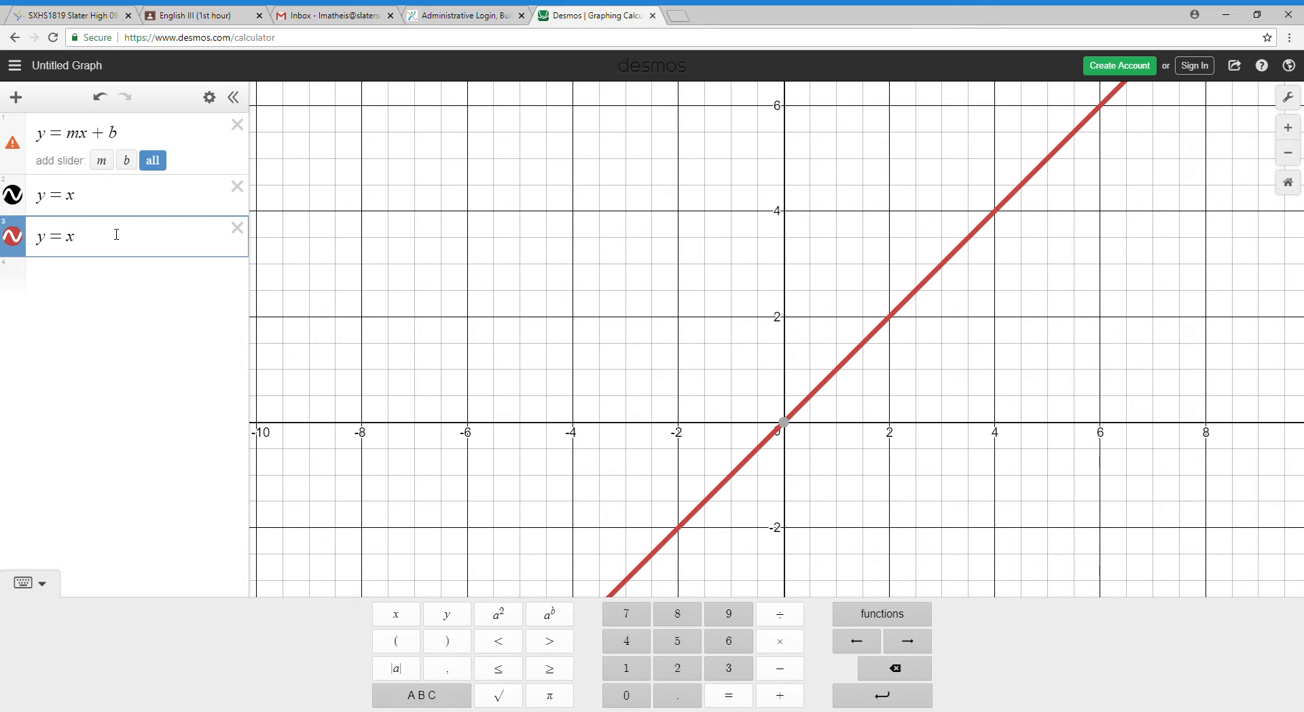
pyautogui.write('-3')
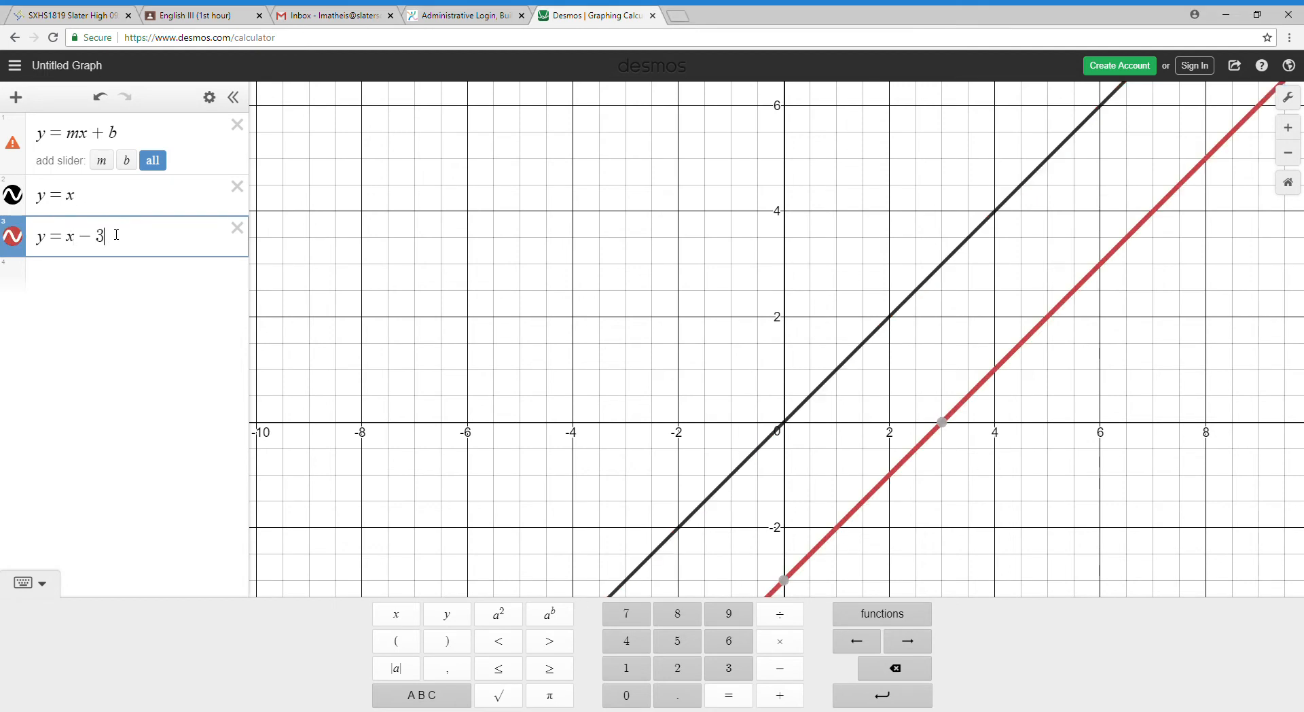
# Step: Remove the constant from the third expression and give x the coefficient 6 for y = 6x
pyautogui.moveTo(944, 424)
pyautogui.moveTo(100, 245); pyautogui.dragTo(83, 247)
pyautogui.click(73, 244)
pyautogui.moveTo(86, 246); pyautogui.dragTo(119, 249)
pyautogui.press('BackSpace')
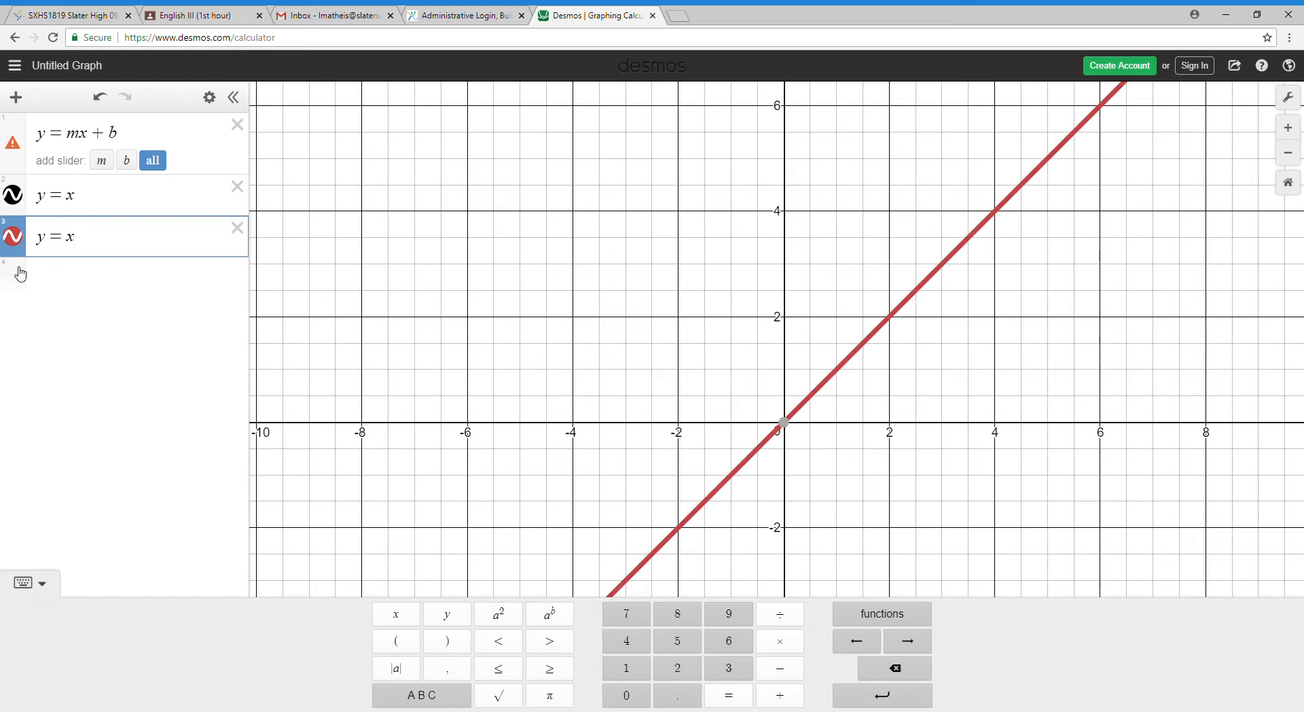
pyautogui.press('Left')
pyautogui.write('6')
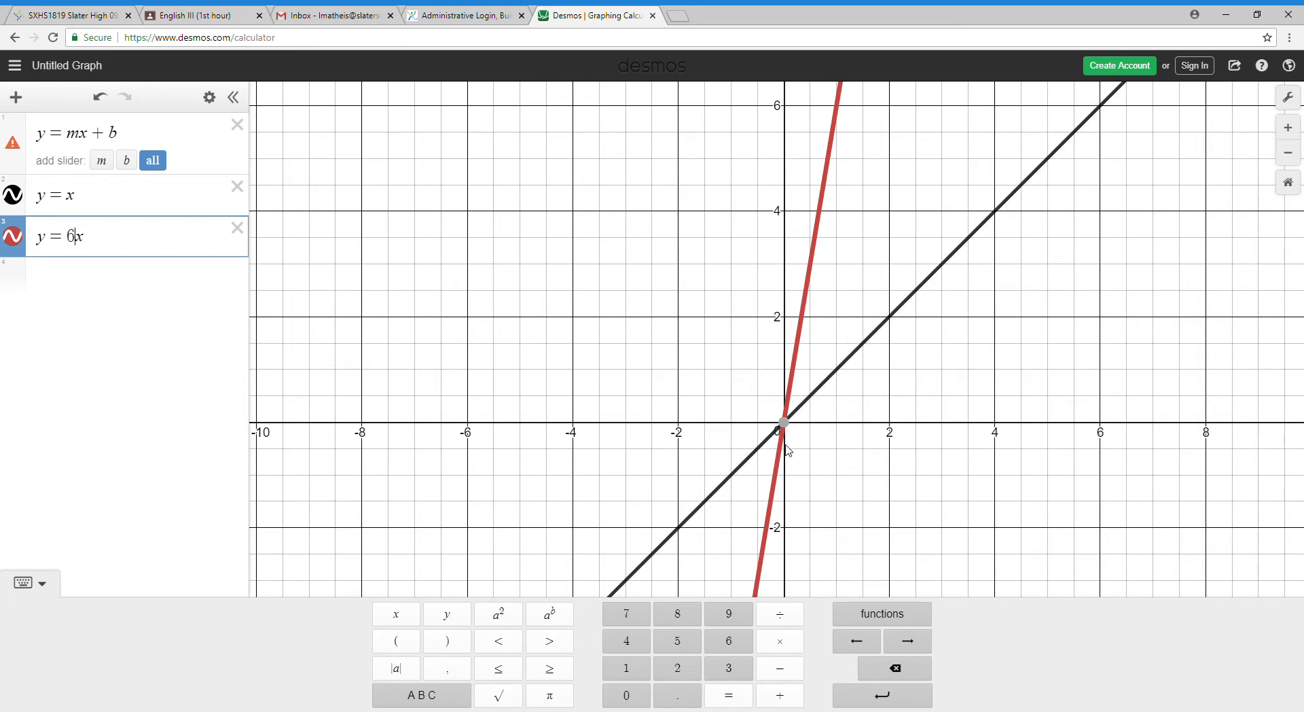
# Step: Change the coefficient of x in the third expression to 3
pyautogui.click(81, 199)
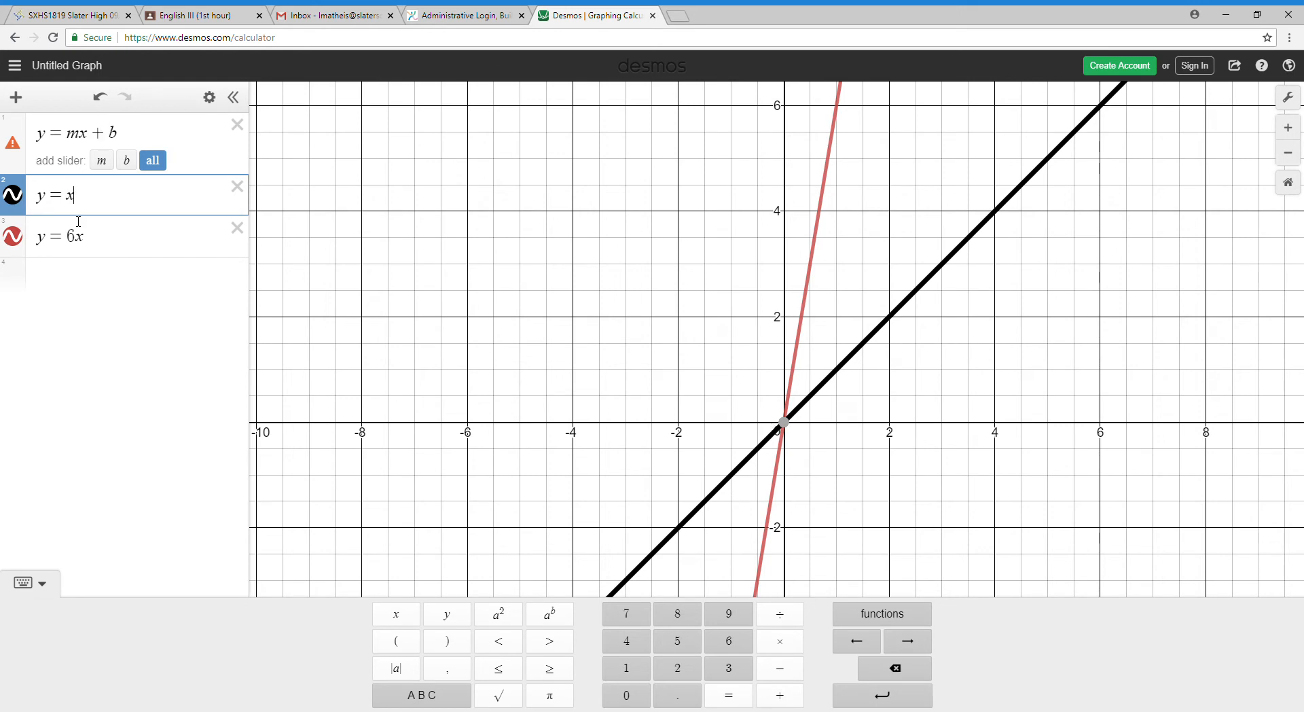
pyautogui.click(78, 243)
pyautogui.press('BackSpace')
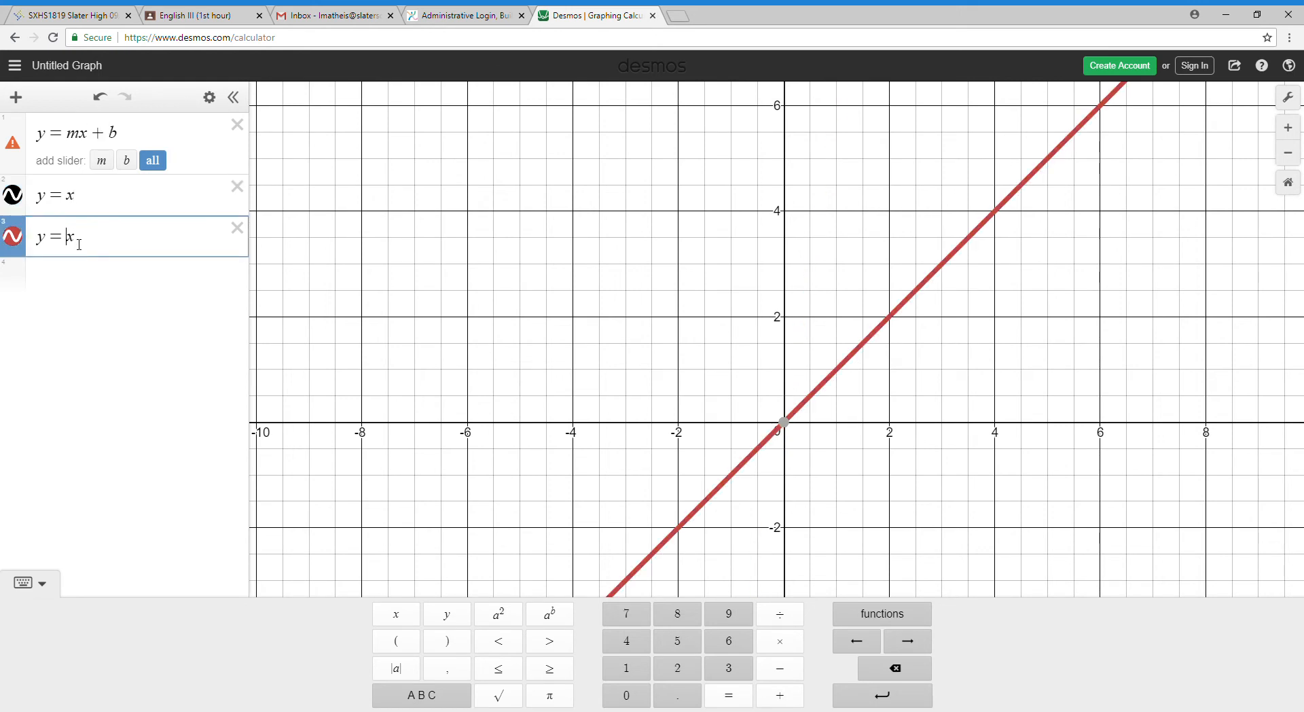
pyautogui.write('3')
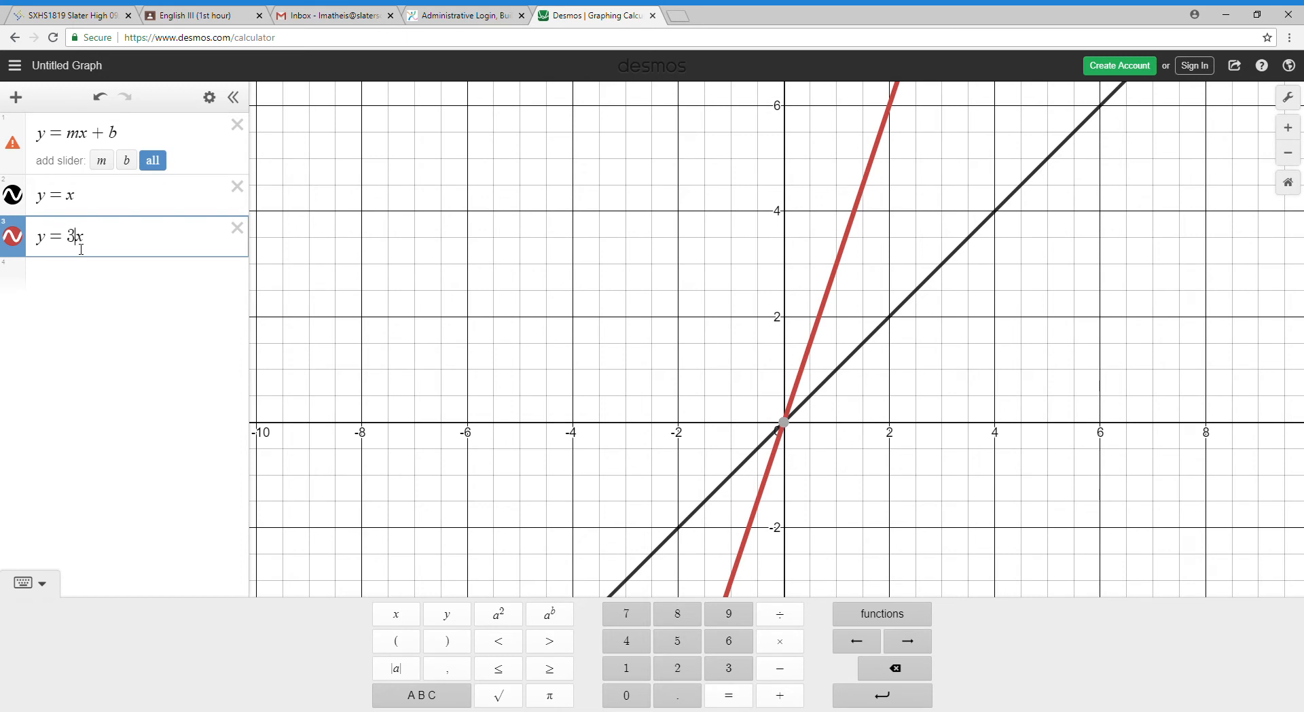
# Step: Replace the third expression's coefficient with an opening parenthesis and the fraction 1/5 before x
pyautogui.press('BackSpace')
pyautogui.write('(')
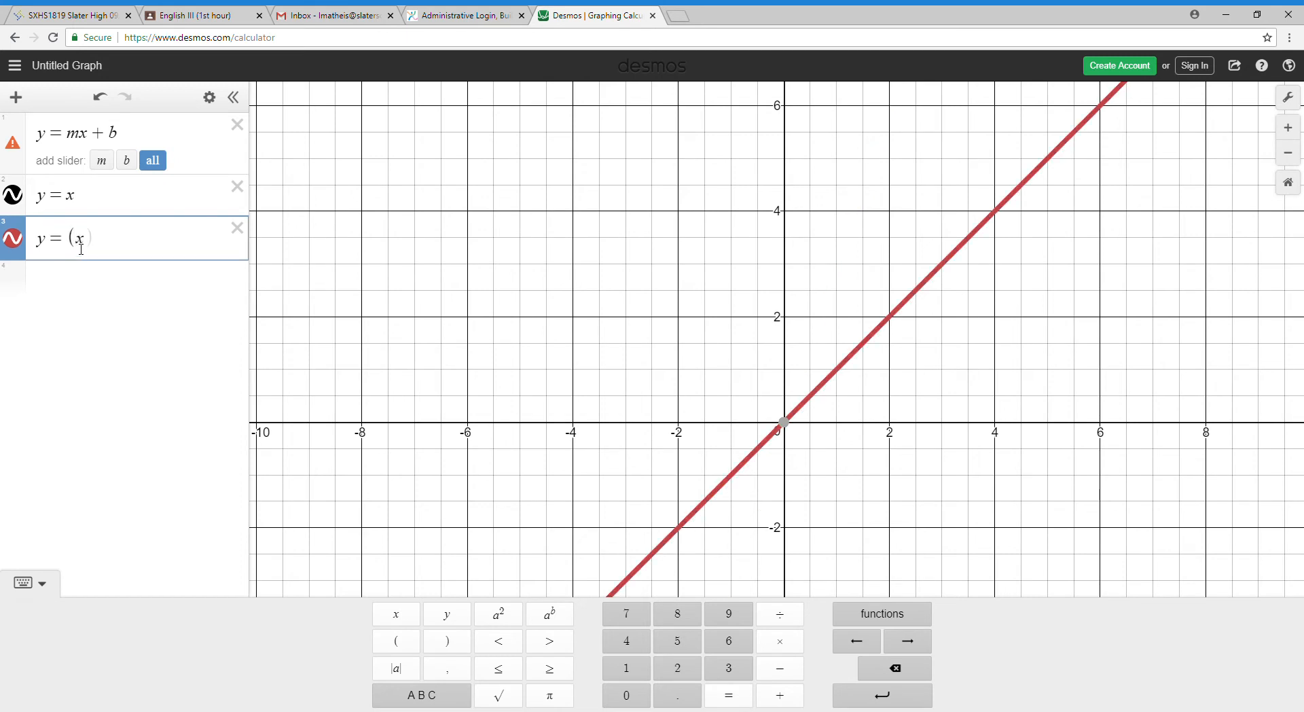
pyautogui.write('1/5')
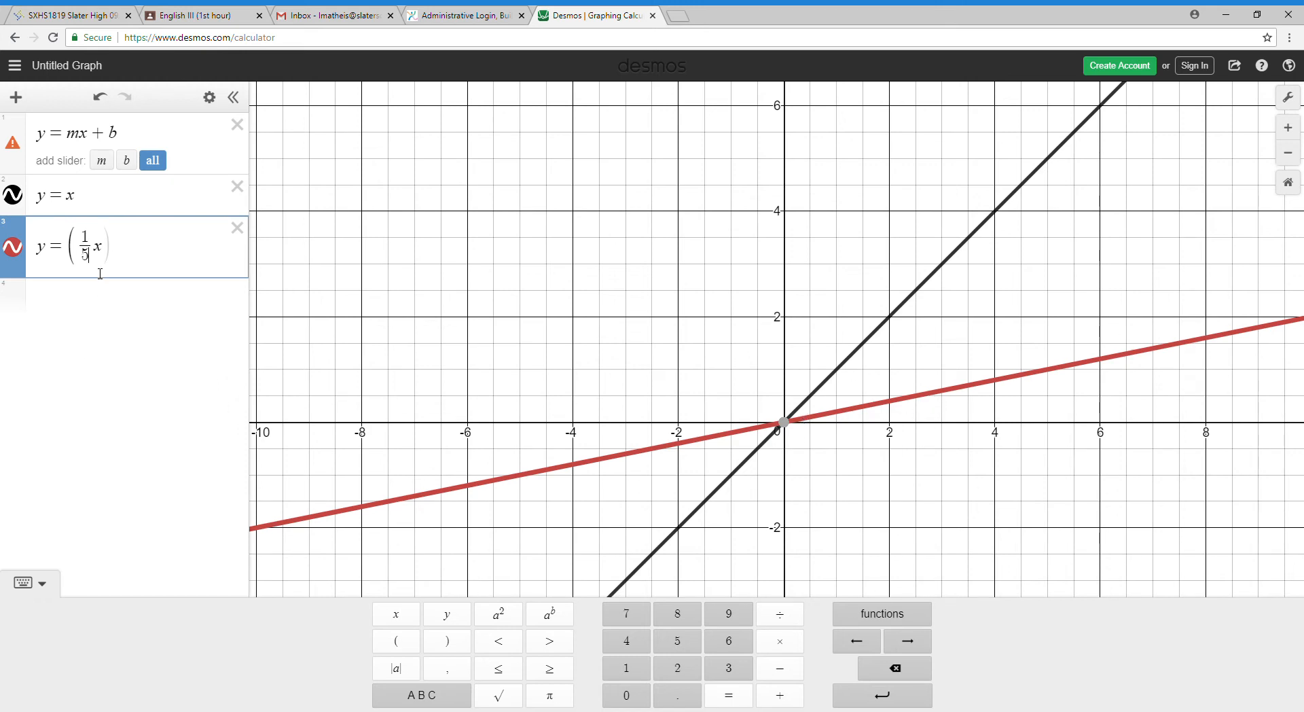
# Step: Replace the fraction in the third expression with 4 and subtract 3 after the x, giving 4x − 3
pyautogui.moveTo(94, 254); pyautogui.dragTo(89, 243)
pyautogui.press('BackSpace')
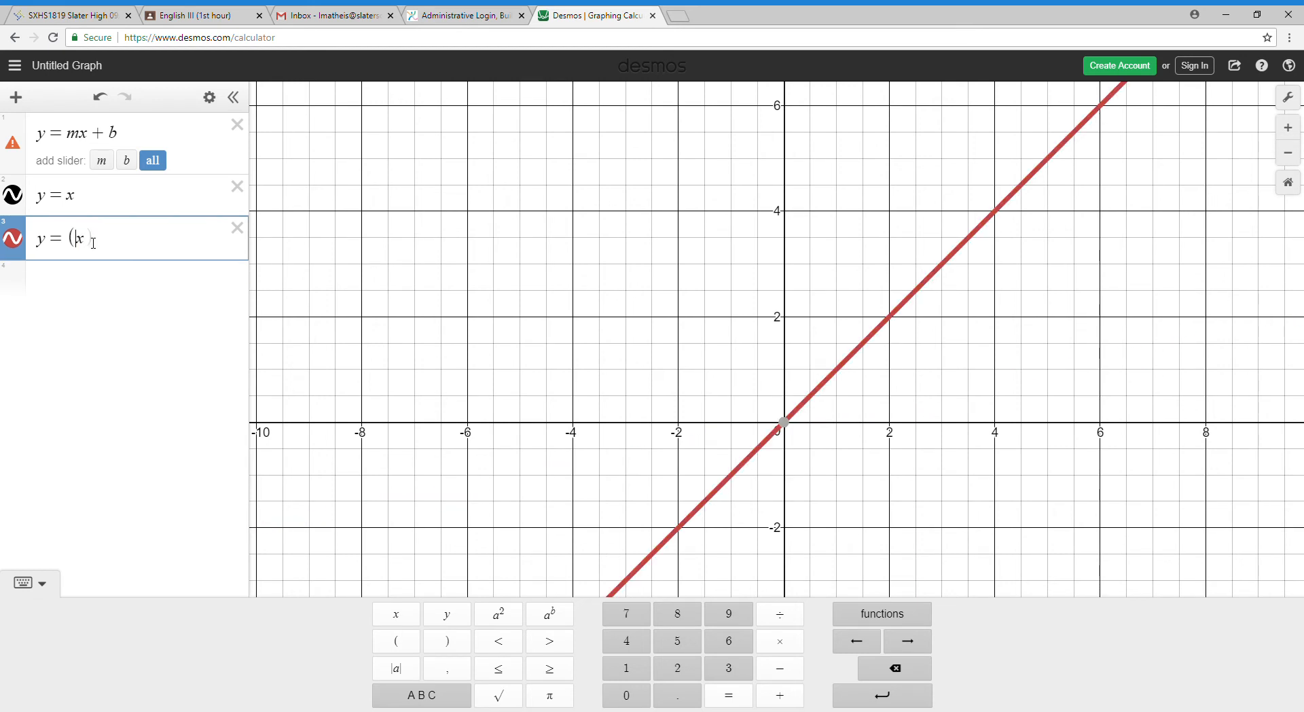
pyautogui.press('Left')
pyautogui.write('4')
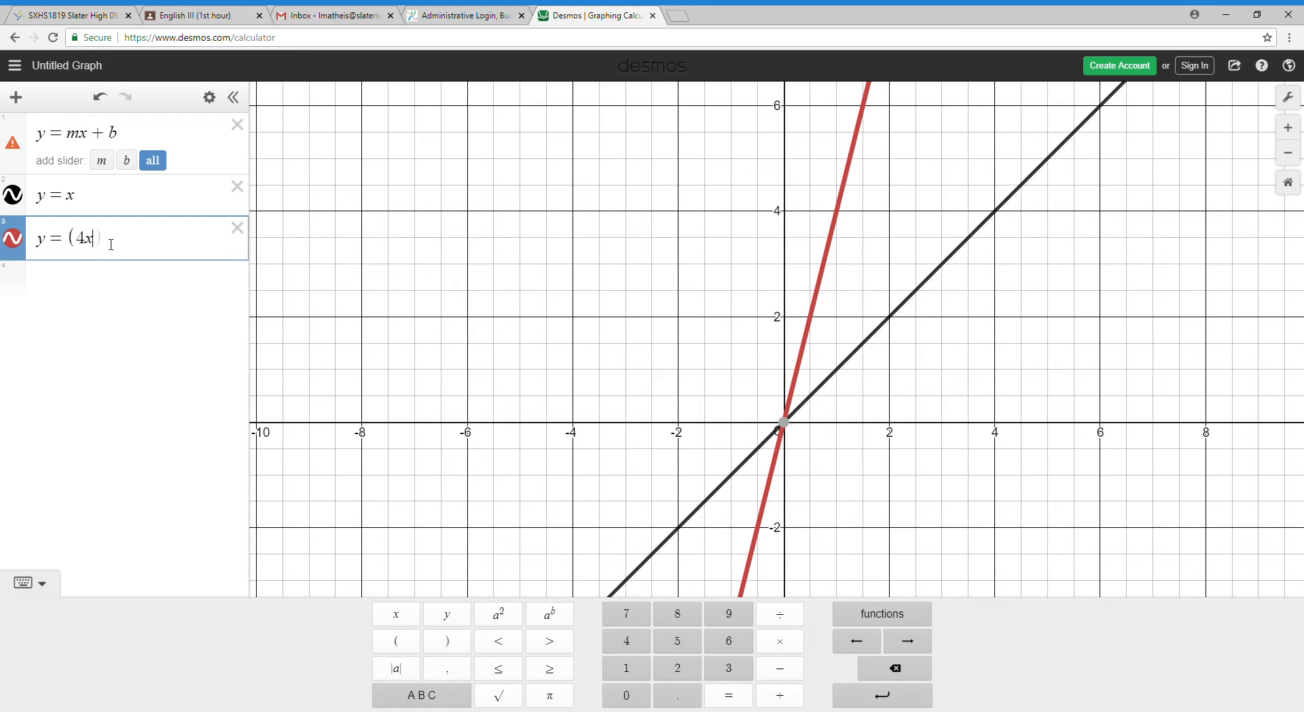
pyautogui.write('-3')
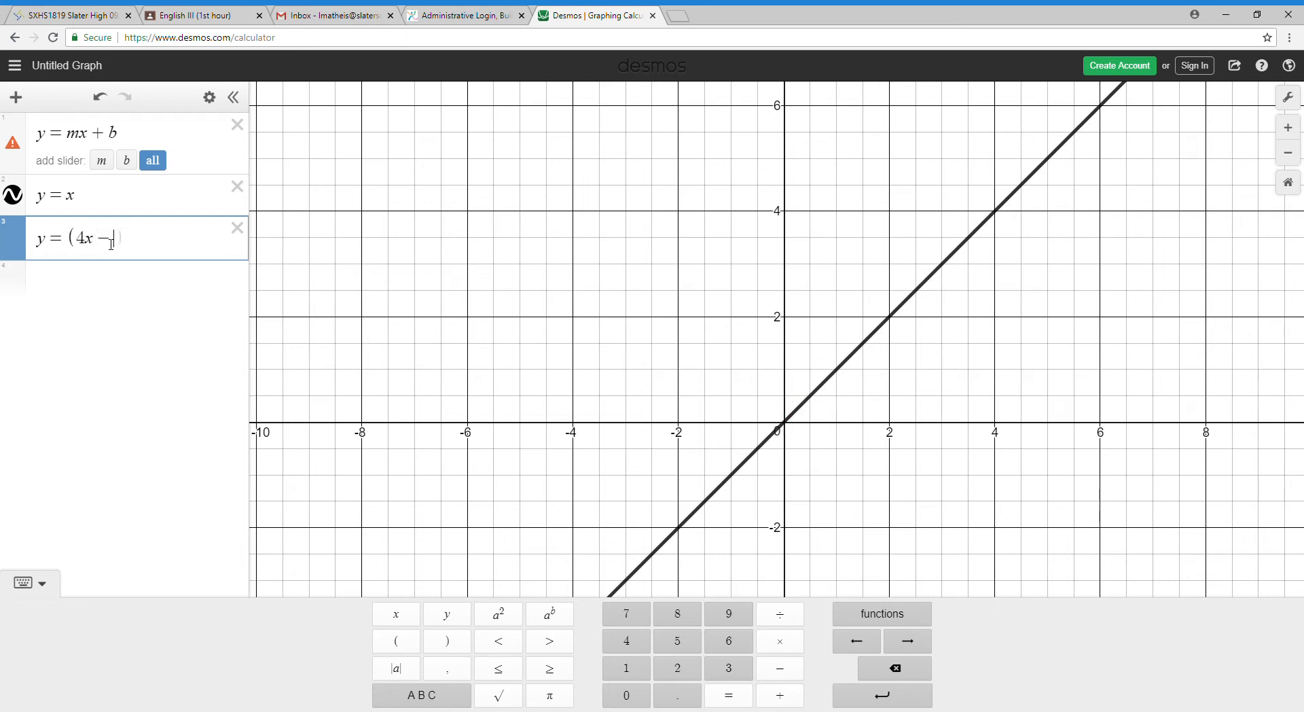
# Step: Inspect the axis intercepts of the line y = (4x − 3) and highlight its constant term in the third expression
pyautogui.moveTo(824, 425)
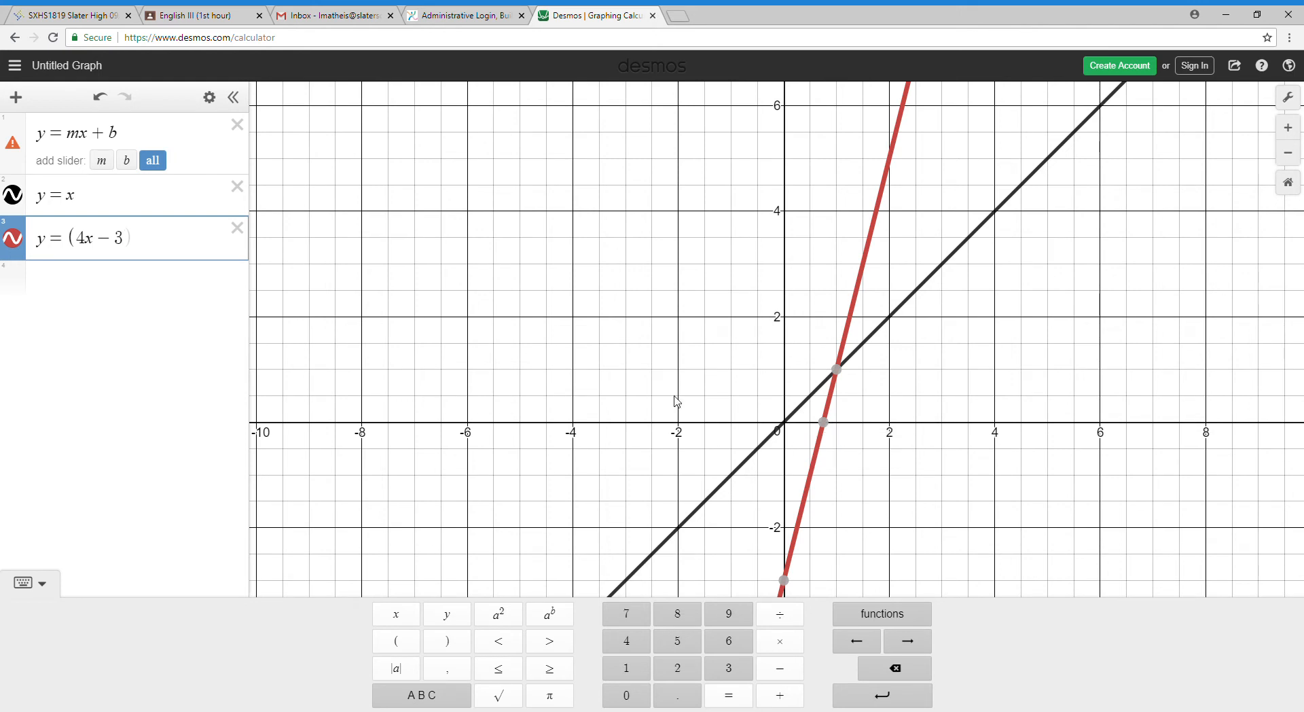
pyautogui.click(938, 428)
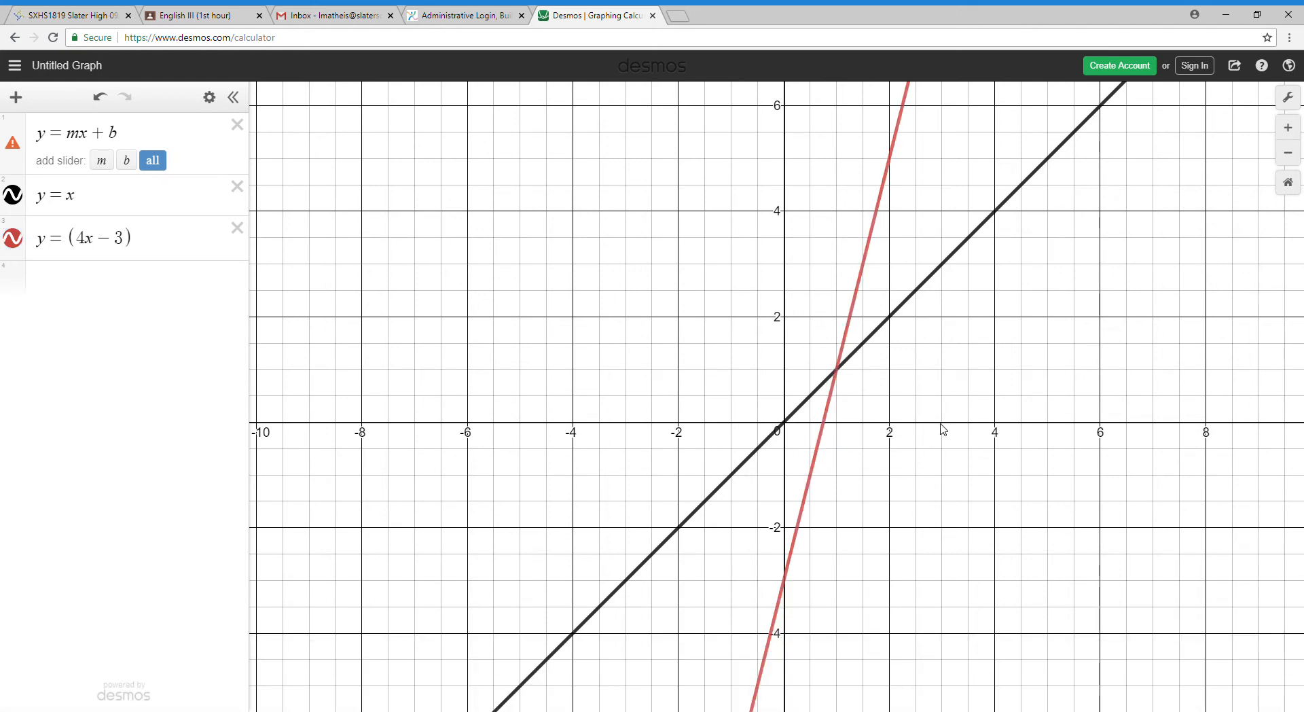
pyautogui.click(823, 424)
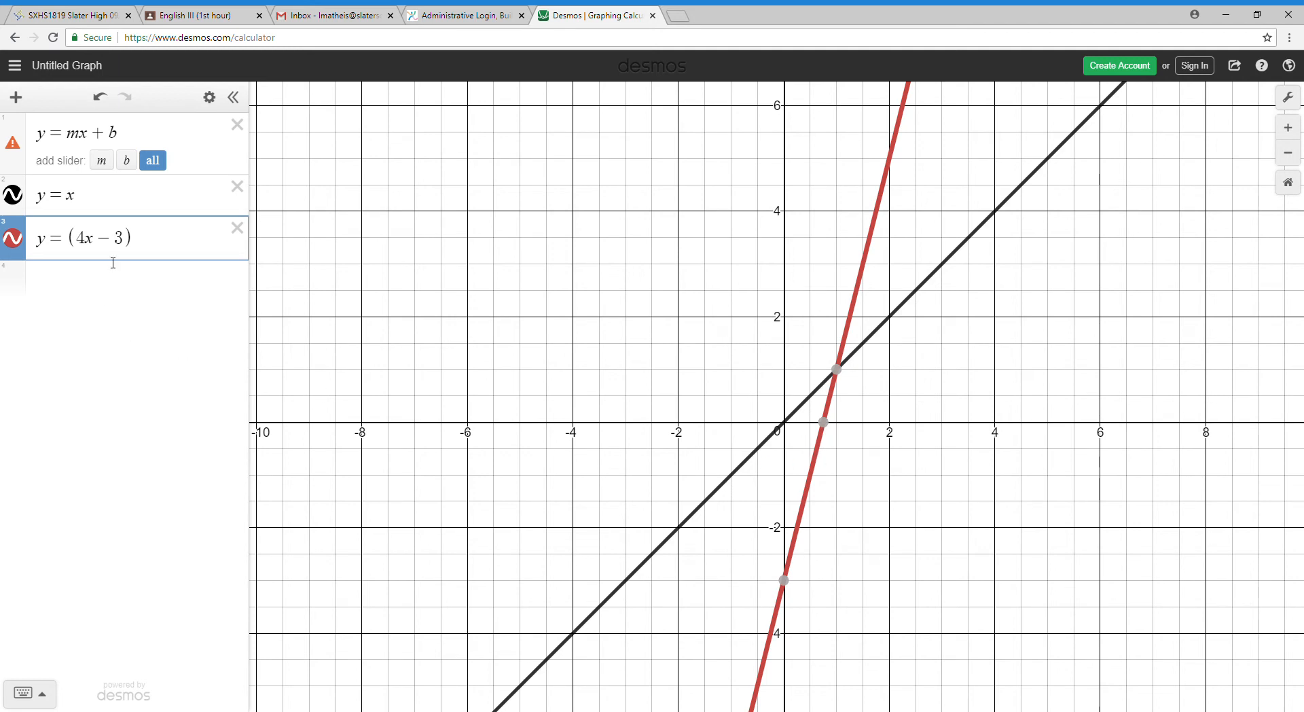
pyautogui.moveTo(128, 245); pyautogui.dragTo(95, 239)
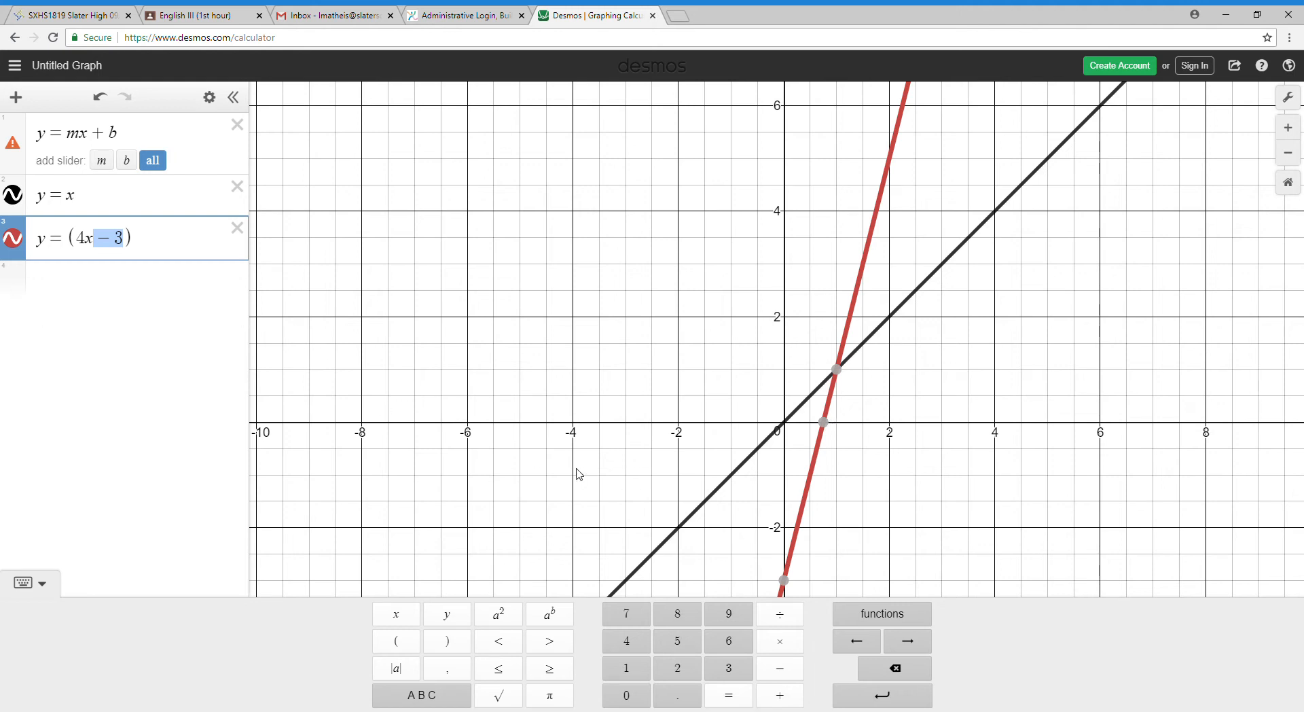
pyautogui.click(35, 582)
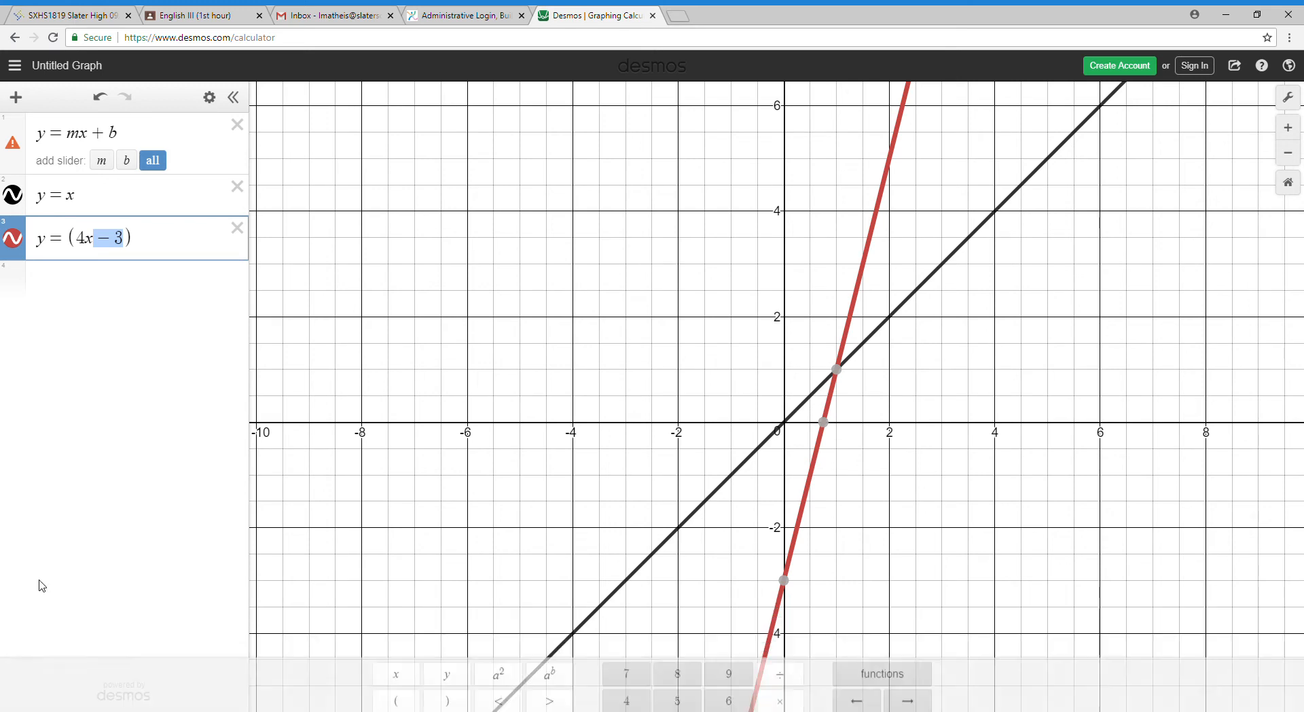
pyautogui.moveTo(788, 586)
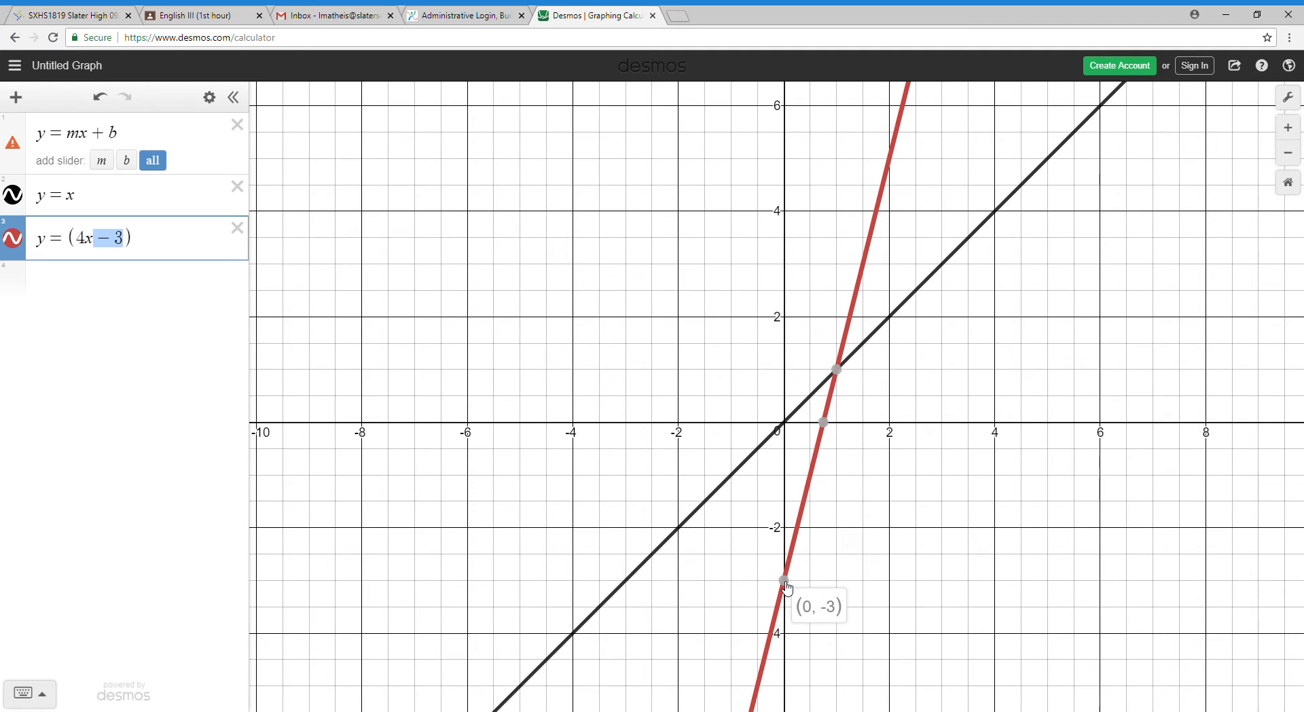
# Step: Replace the constant term in the third expression with + 5, giving y = (4x + 5)
pyautogui.click(129, 241)
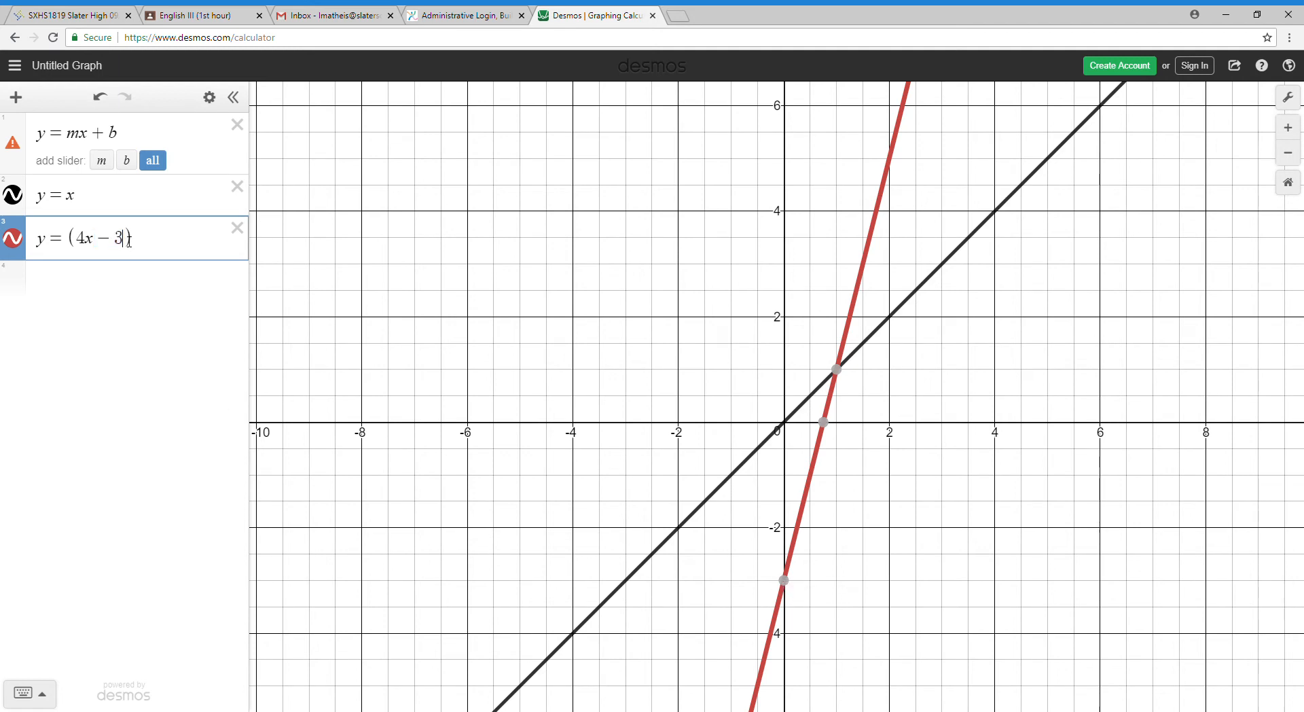
pyautogui.press('BackSpace')
pyautogui.press('BackSpace')
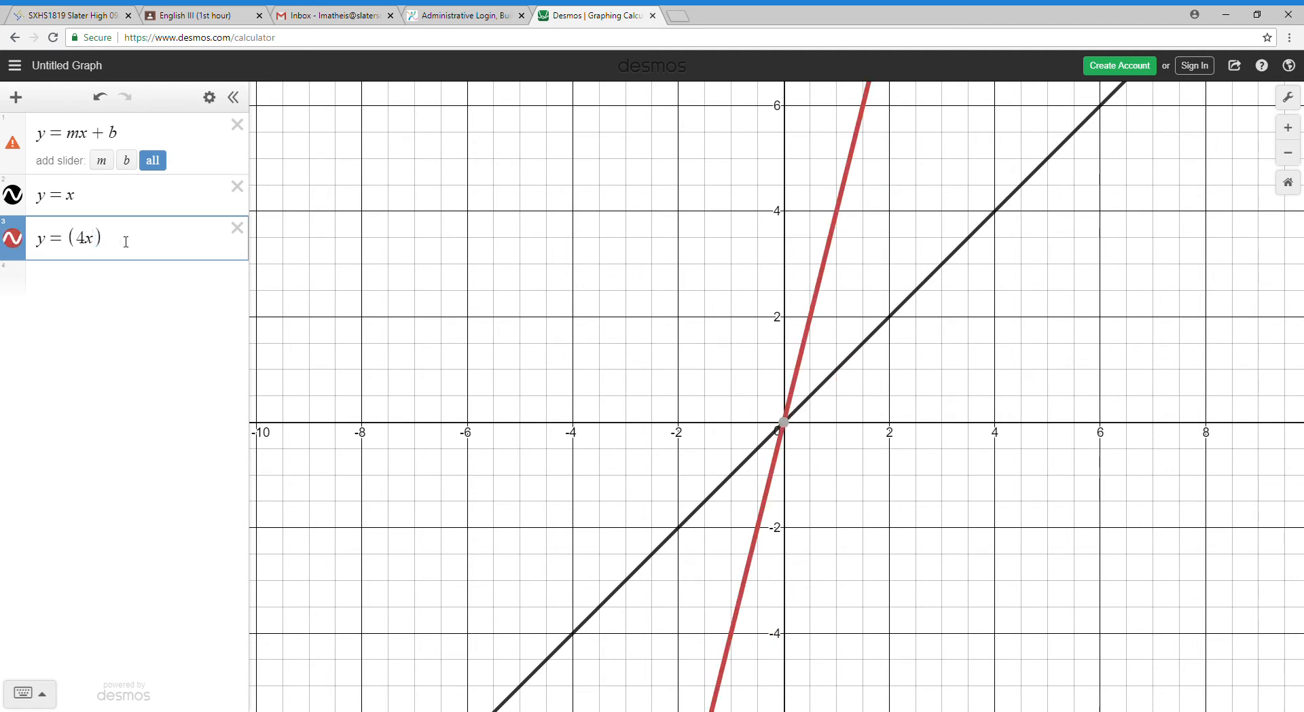
pyautogui.write('+5')
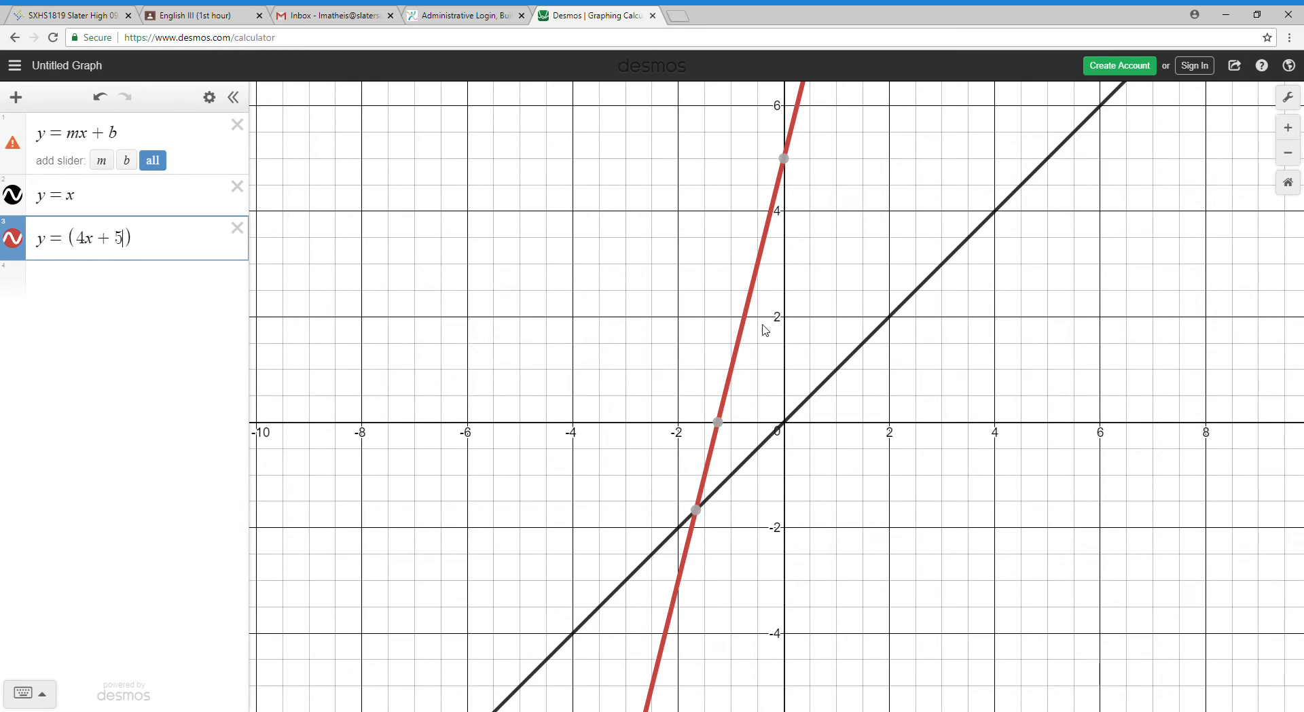
# Step: Display the coordinates of the y-intercept and x-intercept of the line y = (4x + 5)
pyautogui.moveTo(789, 165)
pyautogui.click(787, 162)
pyautogui.click(719, 424)
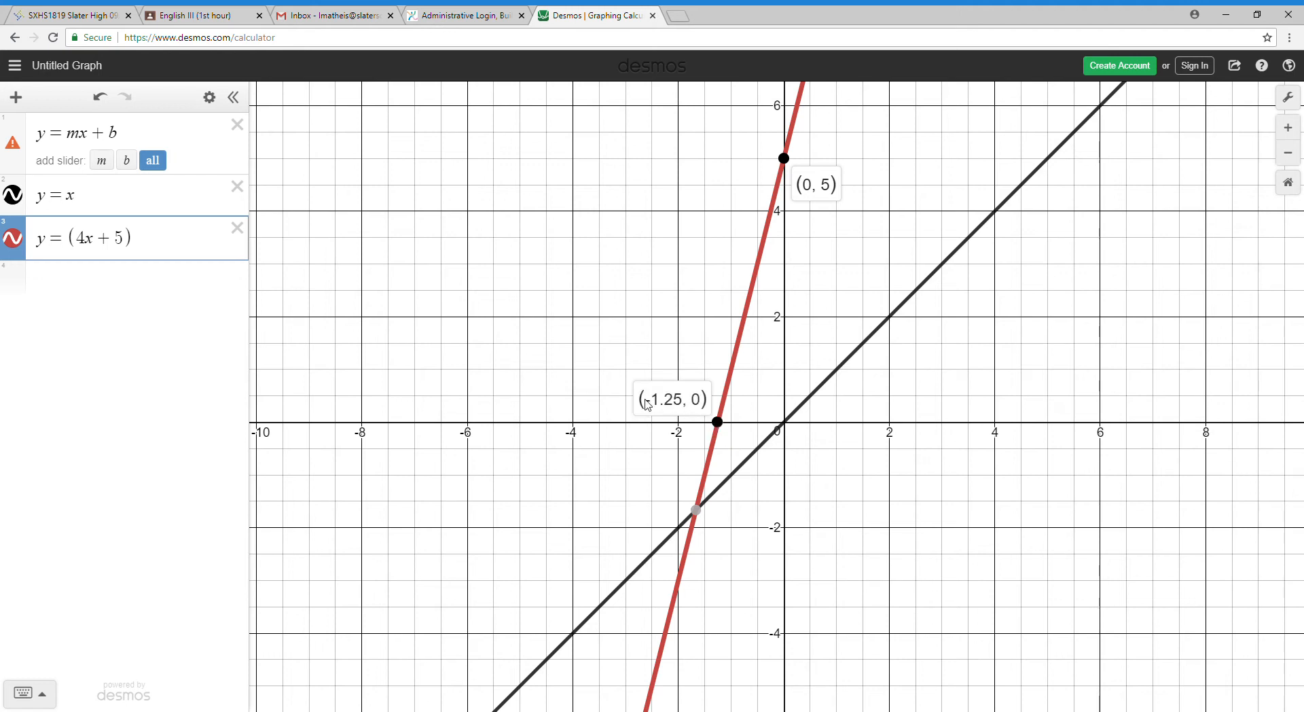
pyautogui.moveTo(650, 405); pyautogui.dragTo(675, 408)
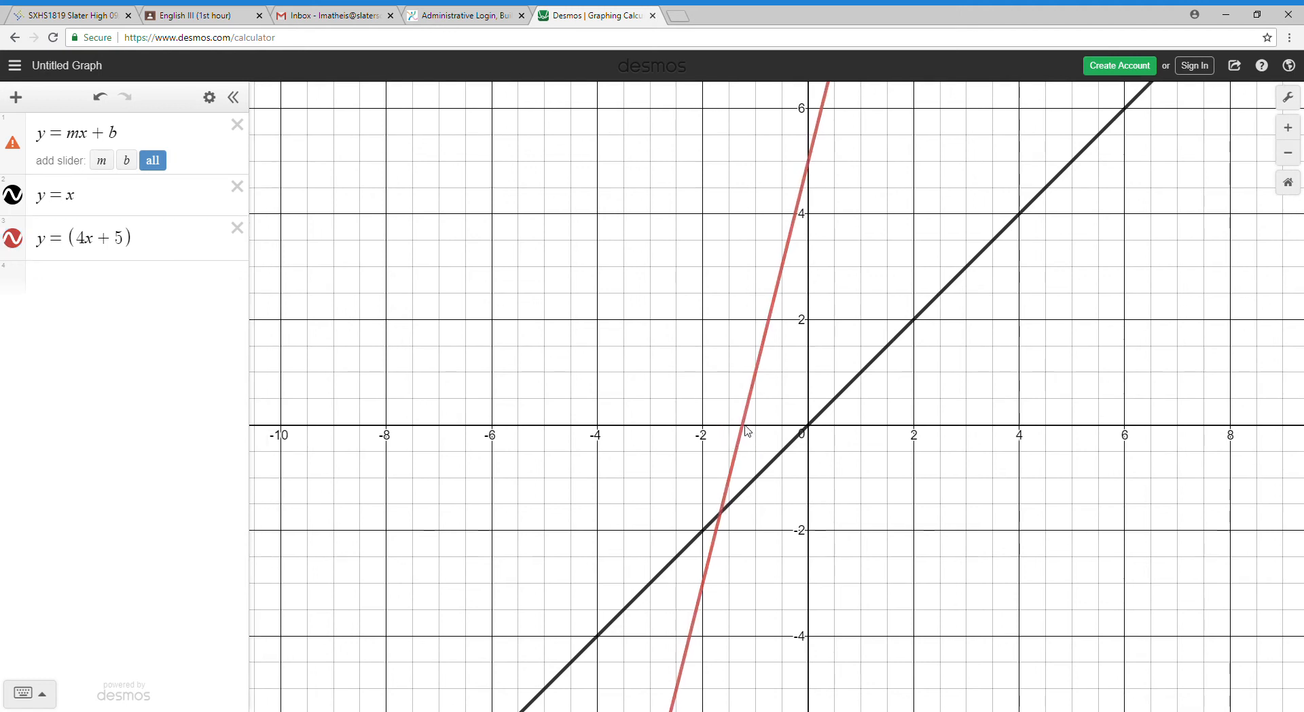
pyautogui.click(747, 430)
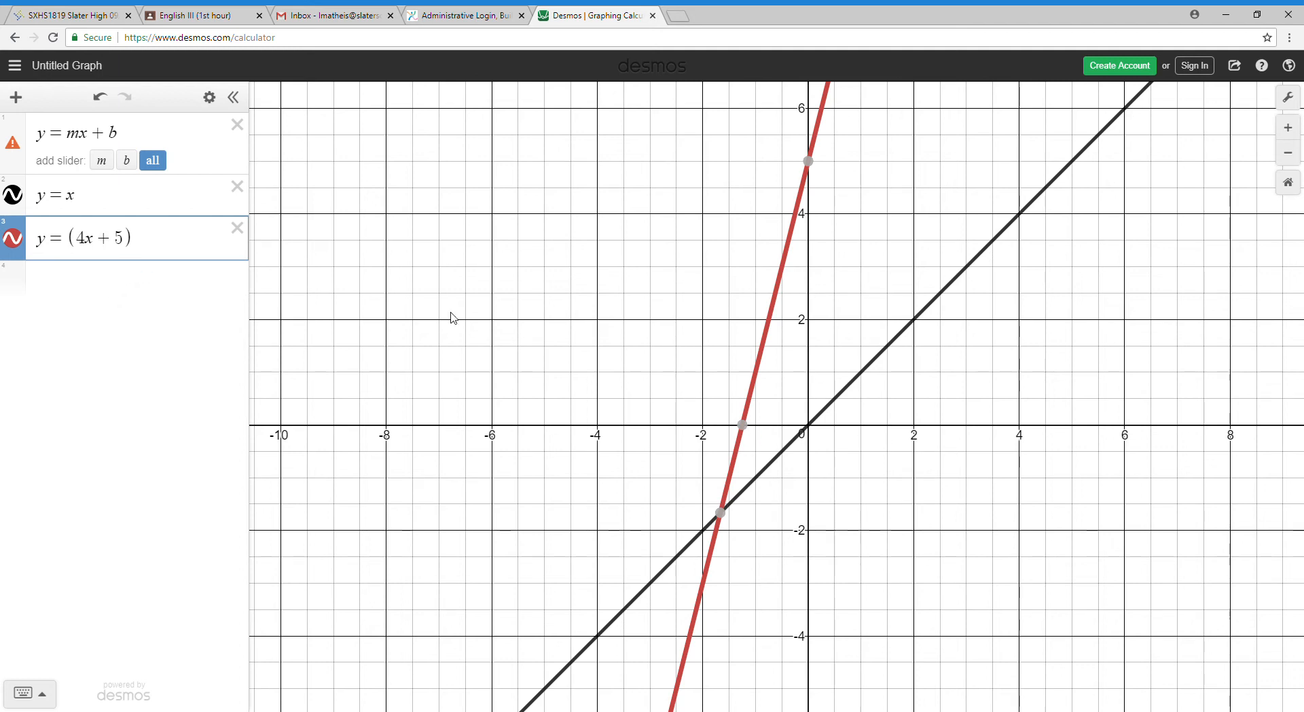
# Step: Change the third expression's constant term to − 3 and check the x-intercept of the line
pyautogui.press('BackSpace')
pyautogui.press('BackSpace')
pyautogui.write('-3')
pyautogui.moveTo(849, 434)
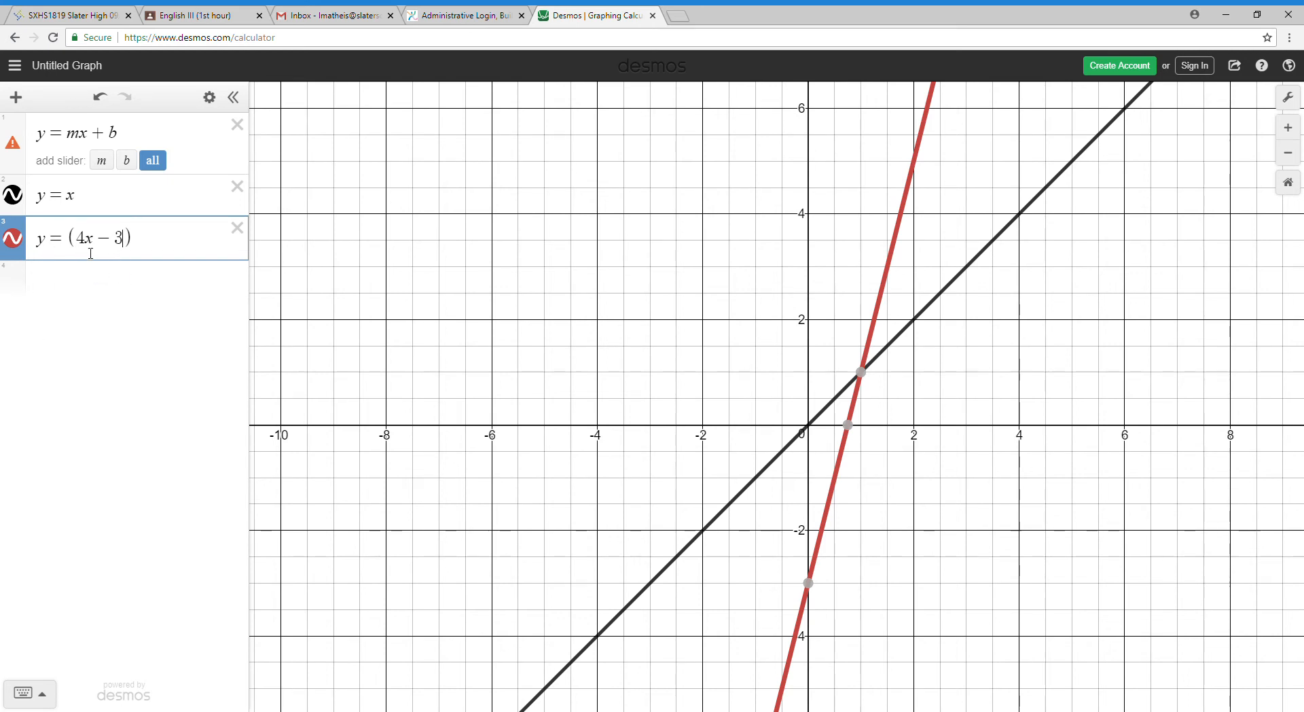
# Step: Highlight the constant and the coefficient in the third expression, and clear everything after y =
pyautogui.moveTo(128, 248); pyautogui.dragTo(118, 243)
pyautogui.moveTo(92, 241); pyautogui.dragTo(80, 256)
pyautogui.doubleClick(119, 238)
pyautogui.click(314, 273)
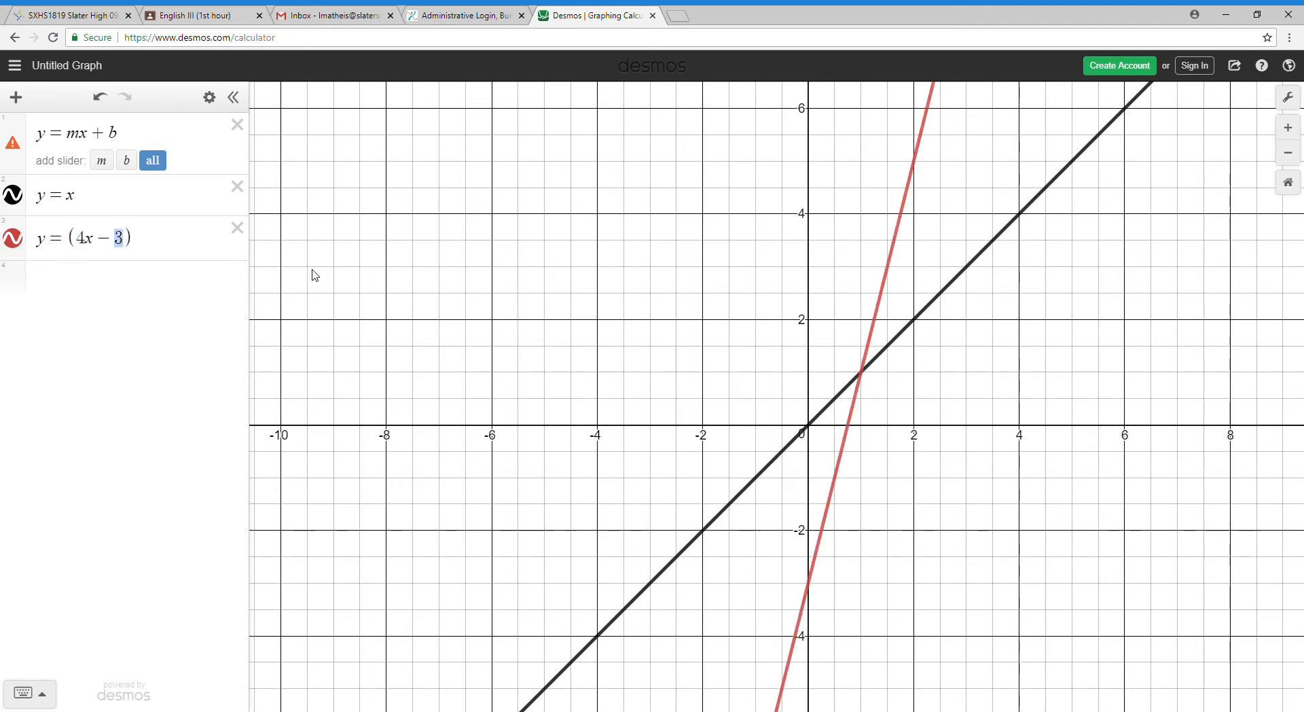
pyautogui.doubleClick(126, 243)
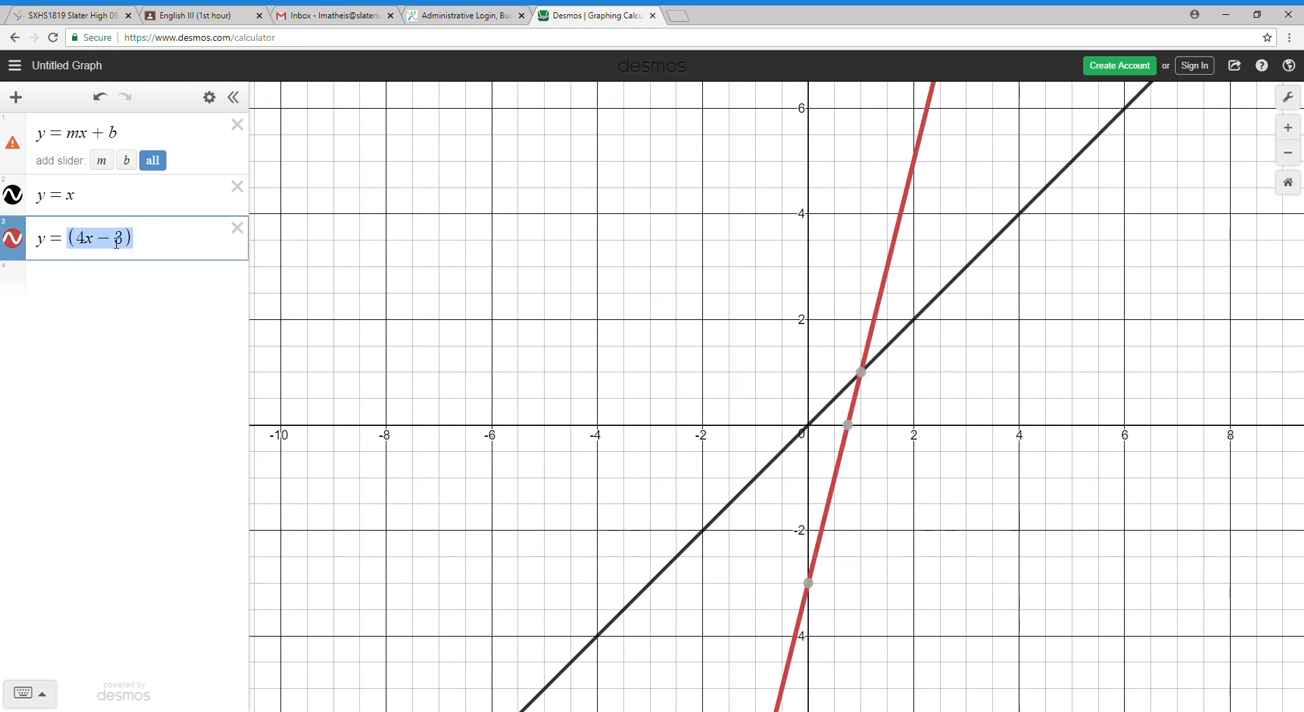
pyautogui.press('BackSpace')
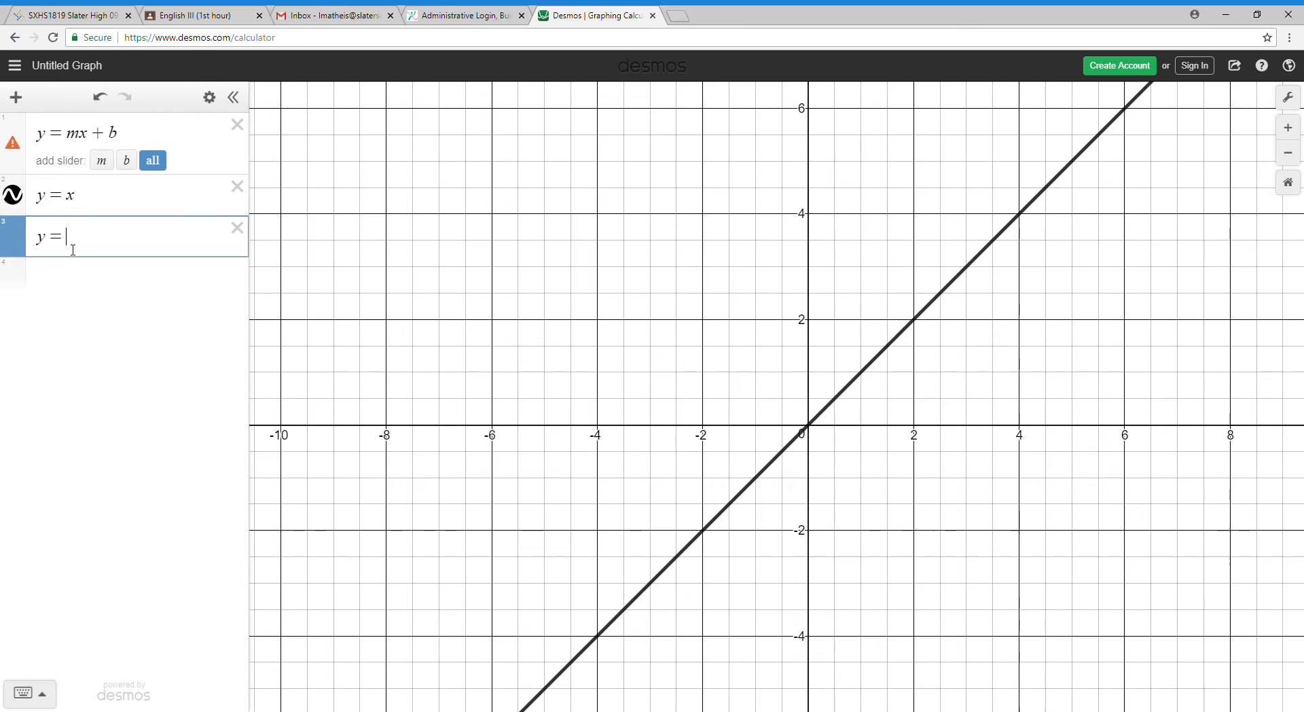
# Step: Square the x in the second expression to graph y = x²
pyautogui.click(89, 199)
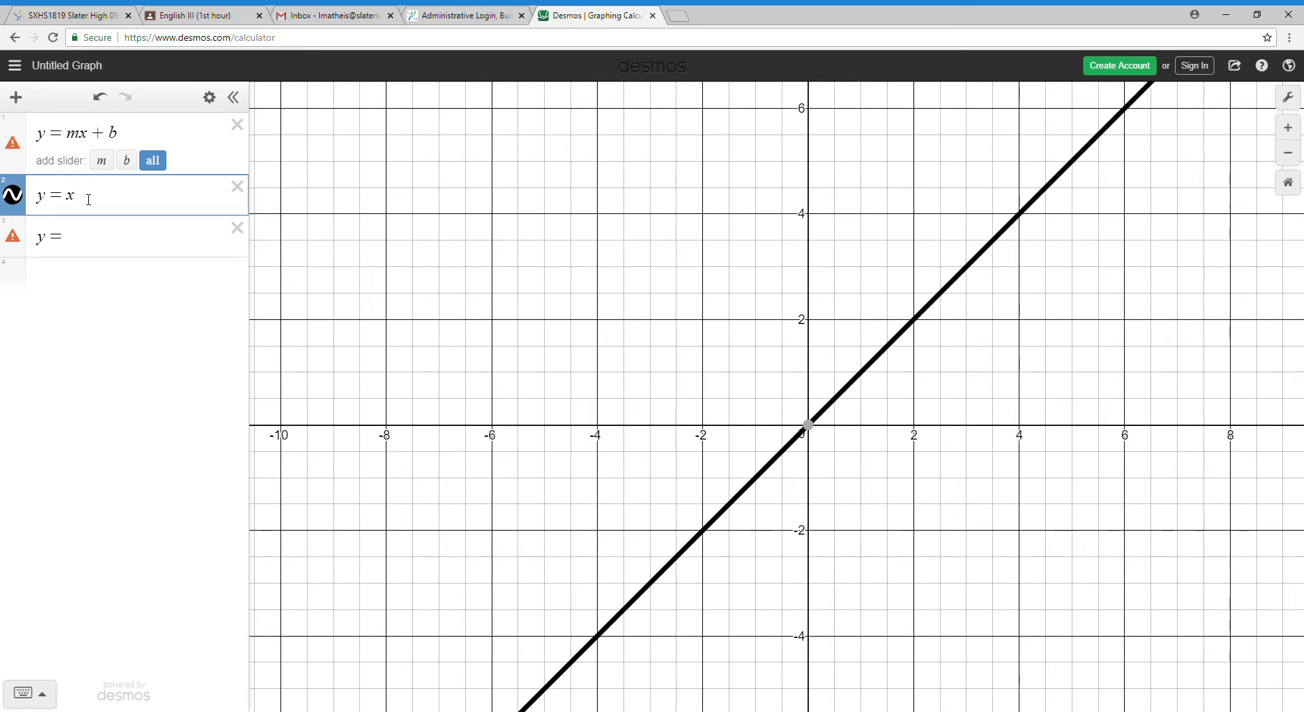
pyautogui.click(39, 693)
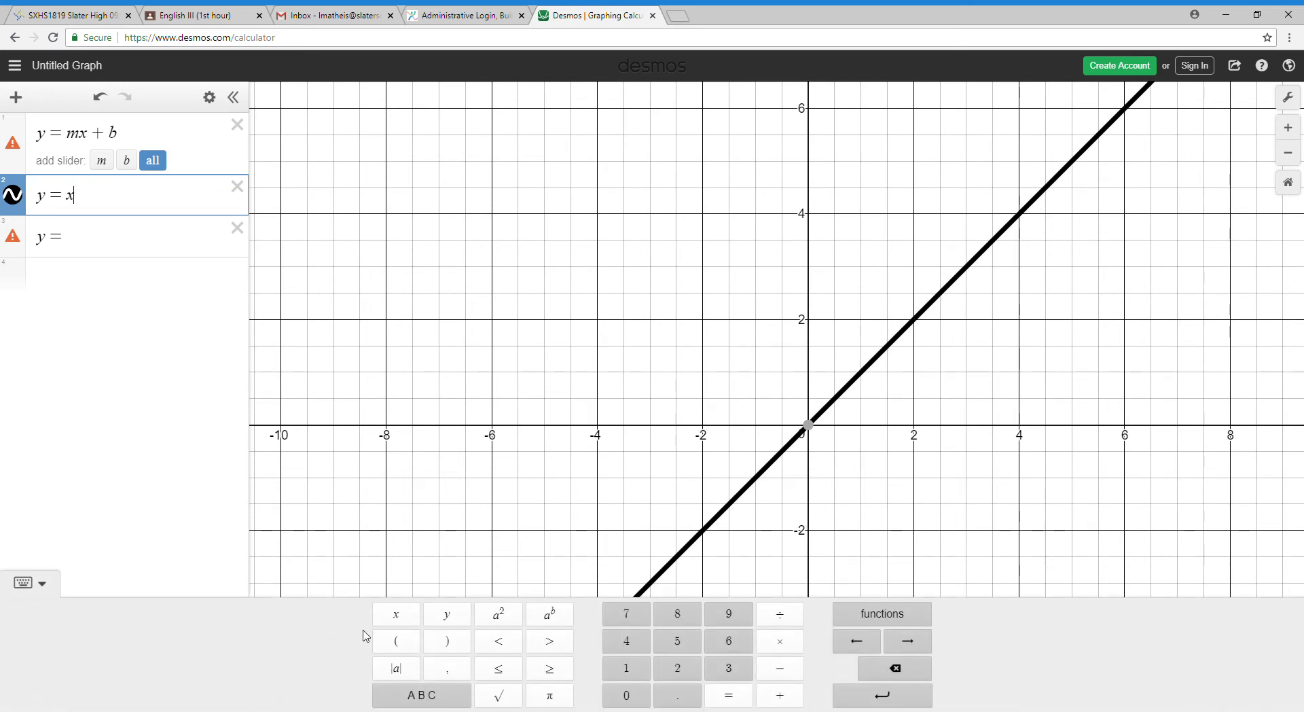
pyautogui.click(508, 616)
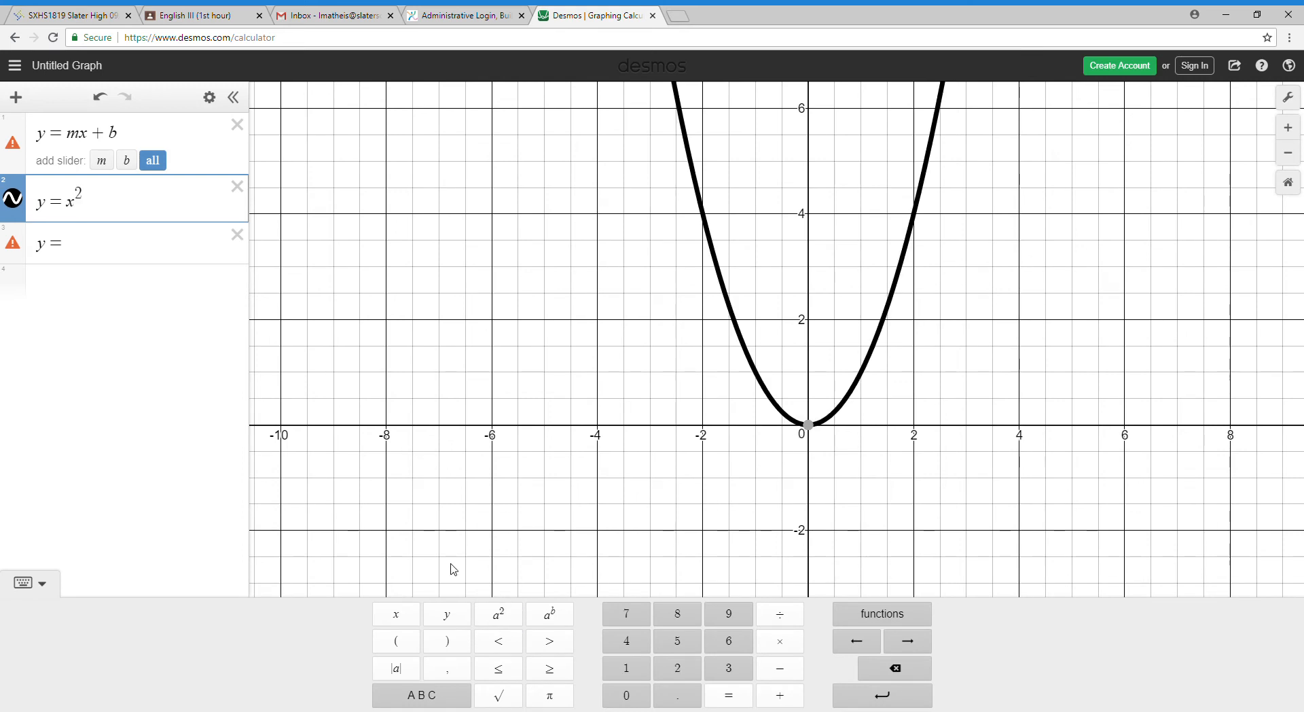
pyautogui.click(39, 585)
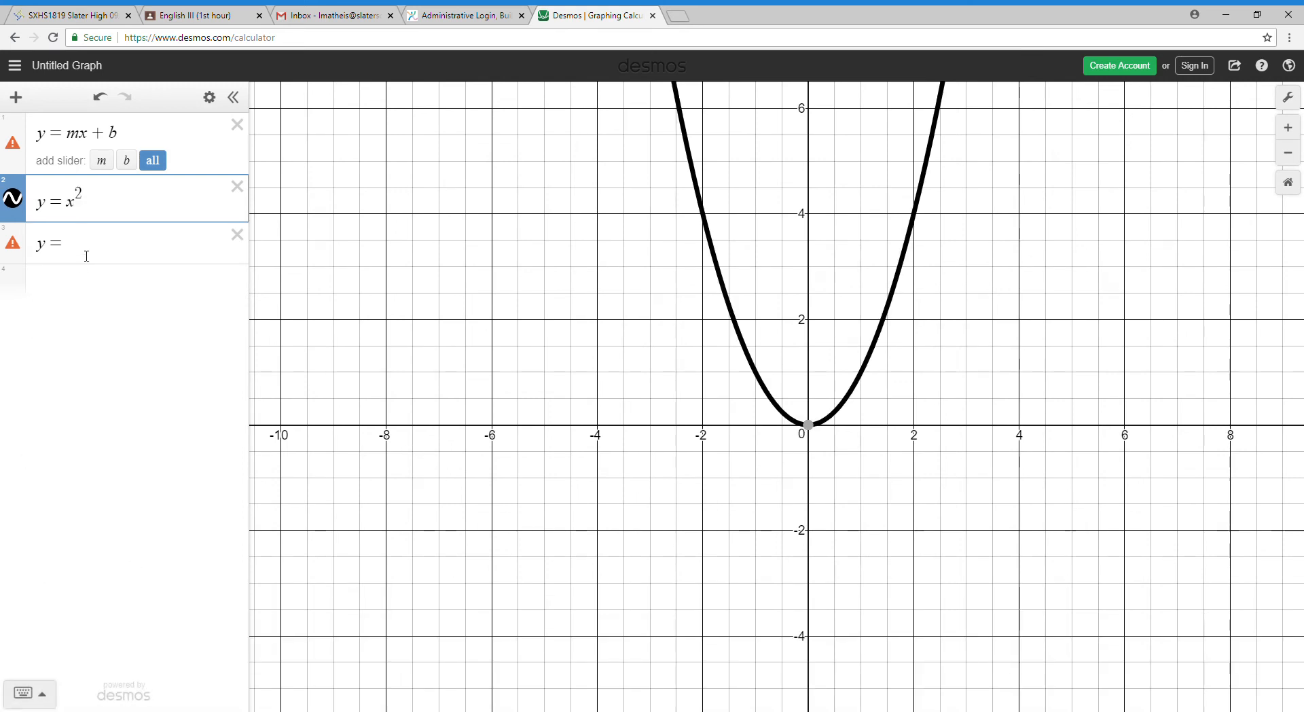
pyautogui.click(83, 252)
pyautogui.click(140, 144)
pyautogui.moveTo(140, 143); pyautogui.dragTo(79, 140)
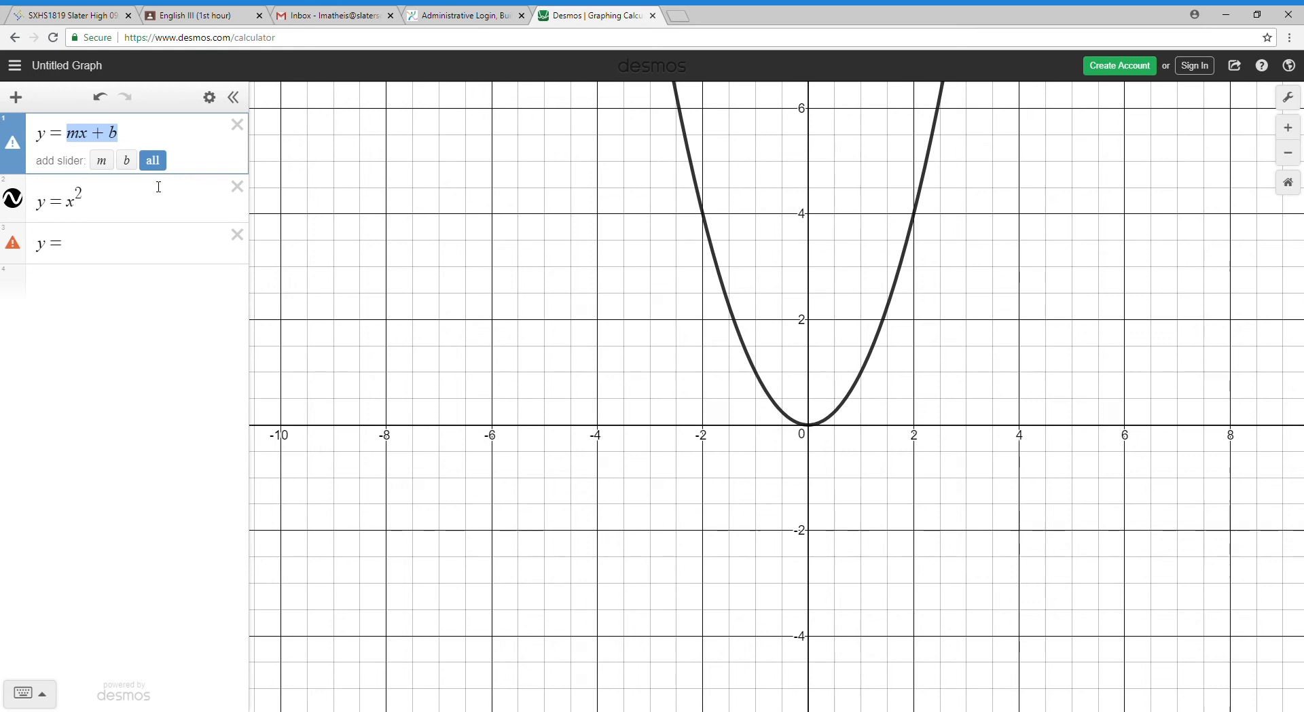
pyautogui.write('(')
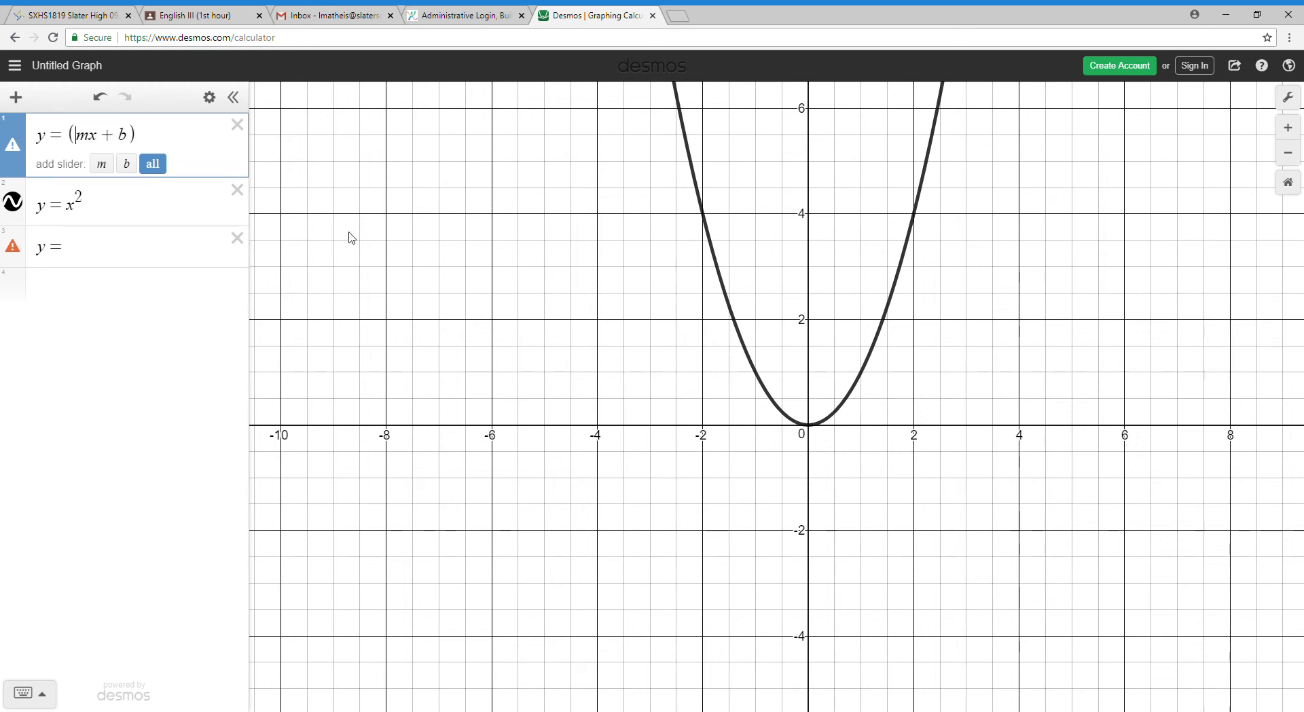
pyautogui.doubleClick(133, 138)
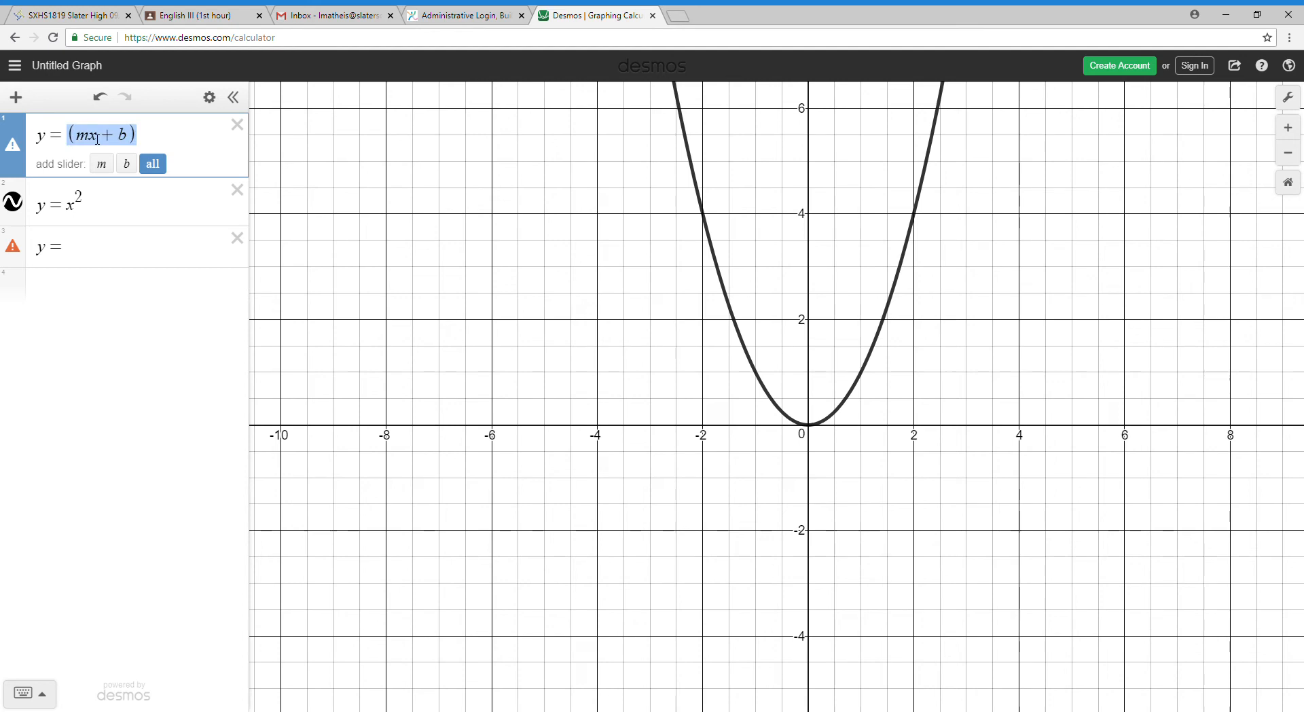
pyautogui.write('(')
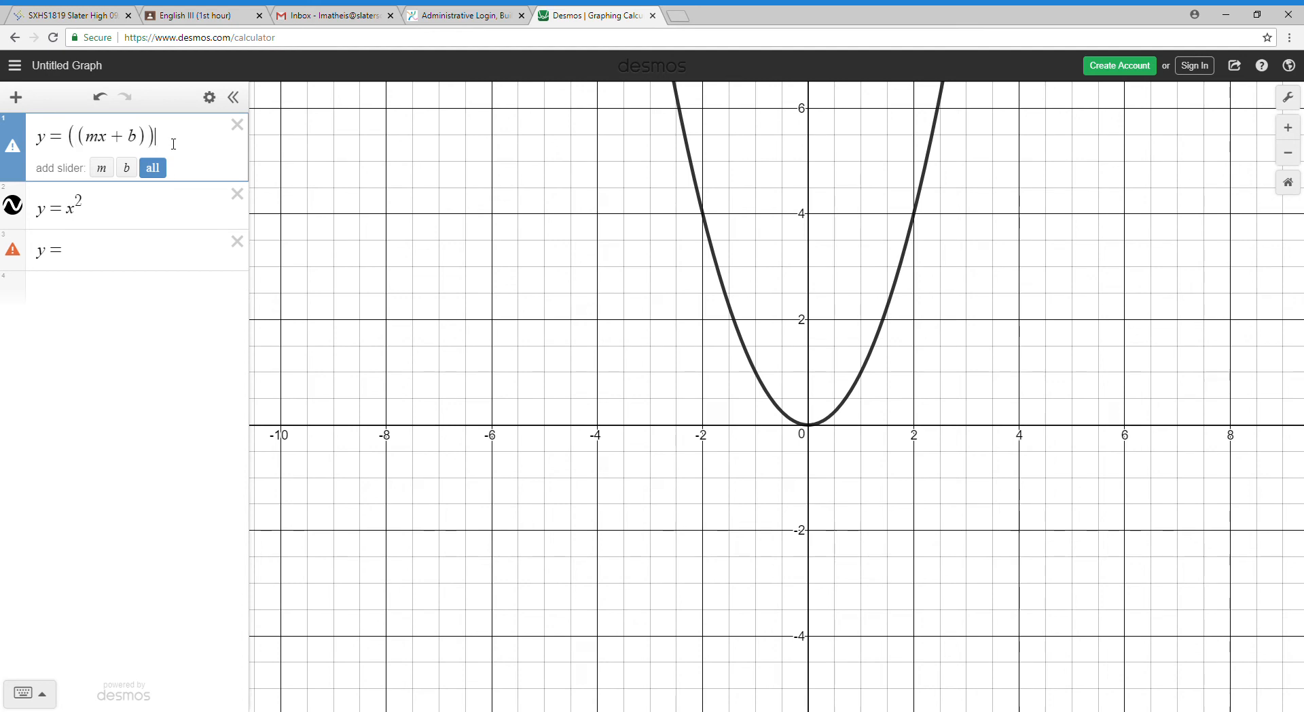
# Step: Replace the right-hand side of the first expression with the vertex form (x − h)² + k
pyautogui.moveTo(176, 139); pyautogui.dragTo(110, 136)
pyautogui.press('BackSpace')
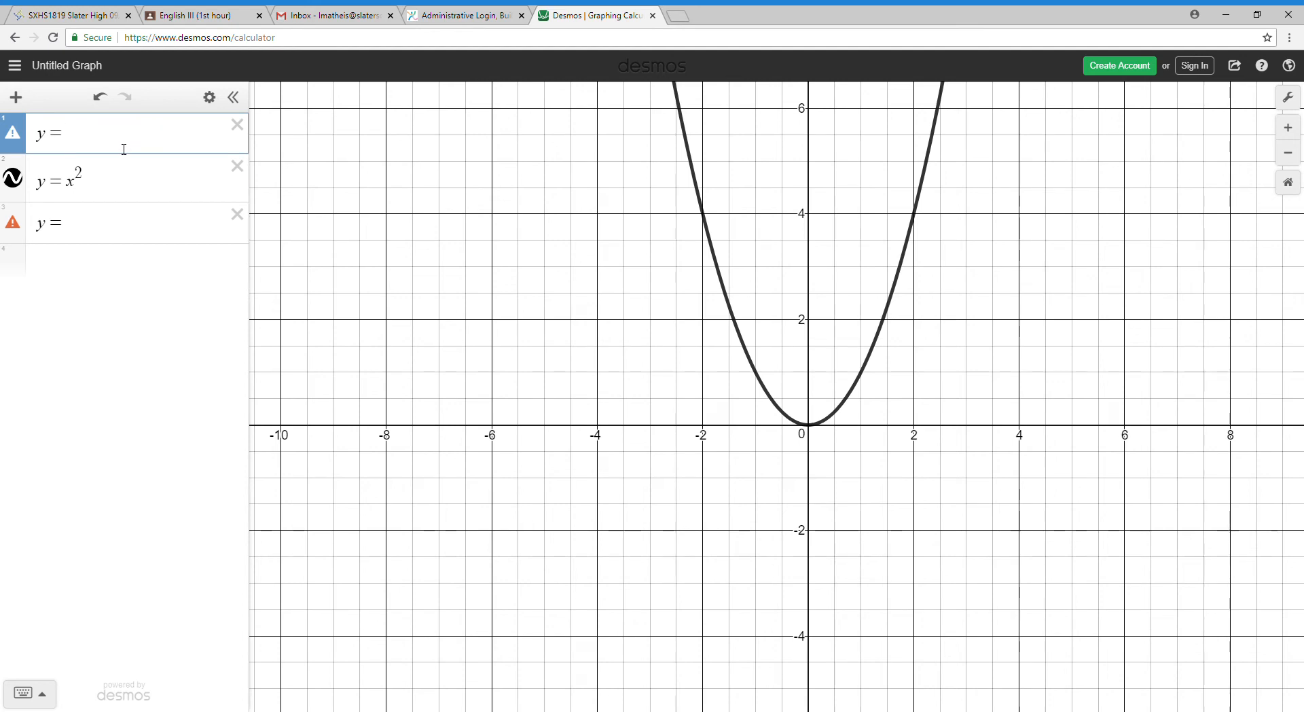
pyautogui.write('(x ')
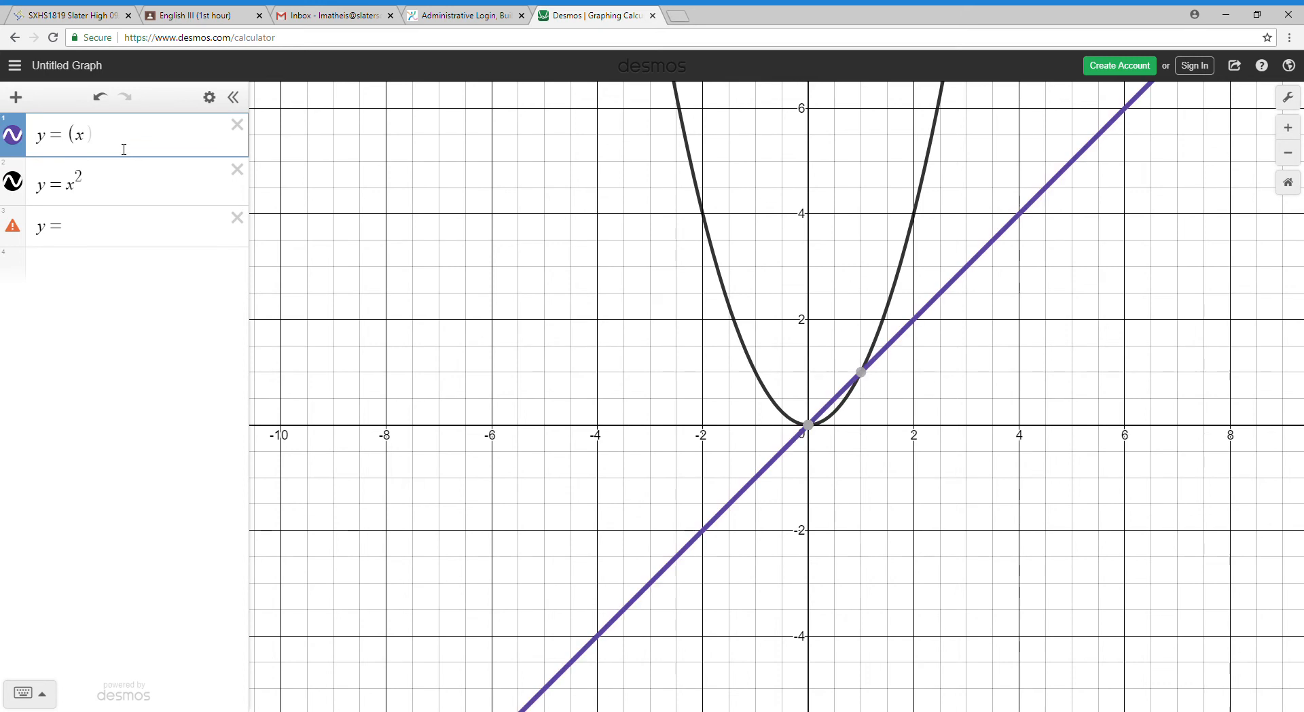
pyautogui.write('- h')
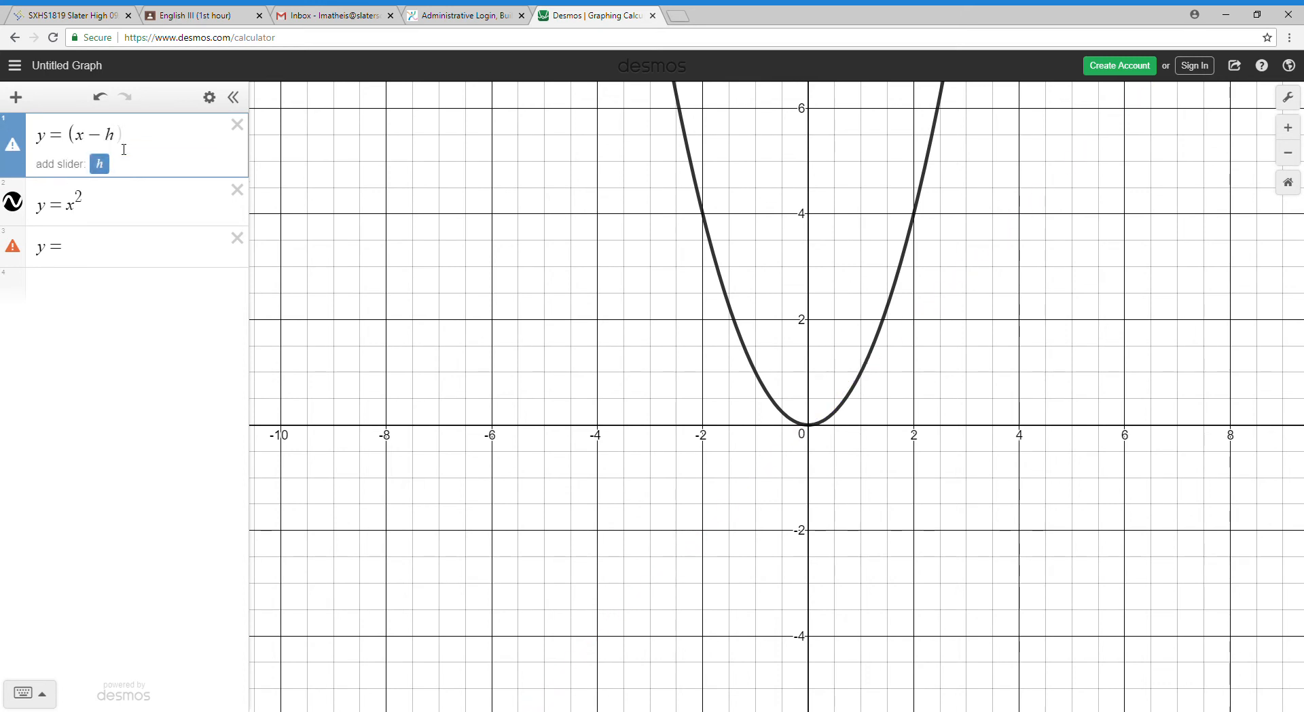
pyautogui.write(')')
pyautogui.click(27, 692)
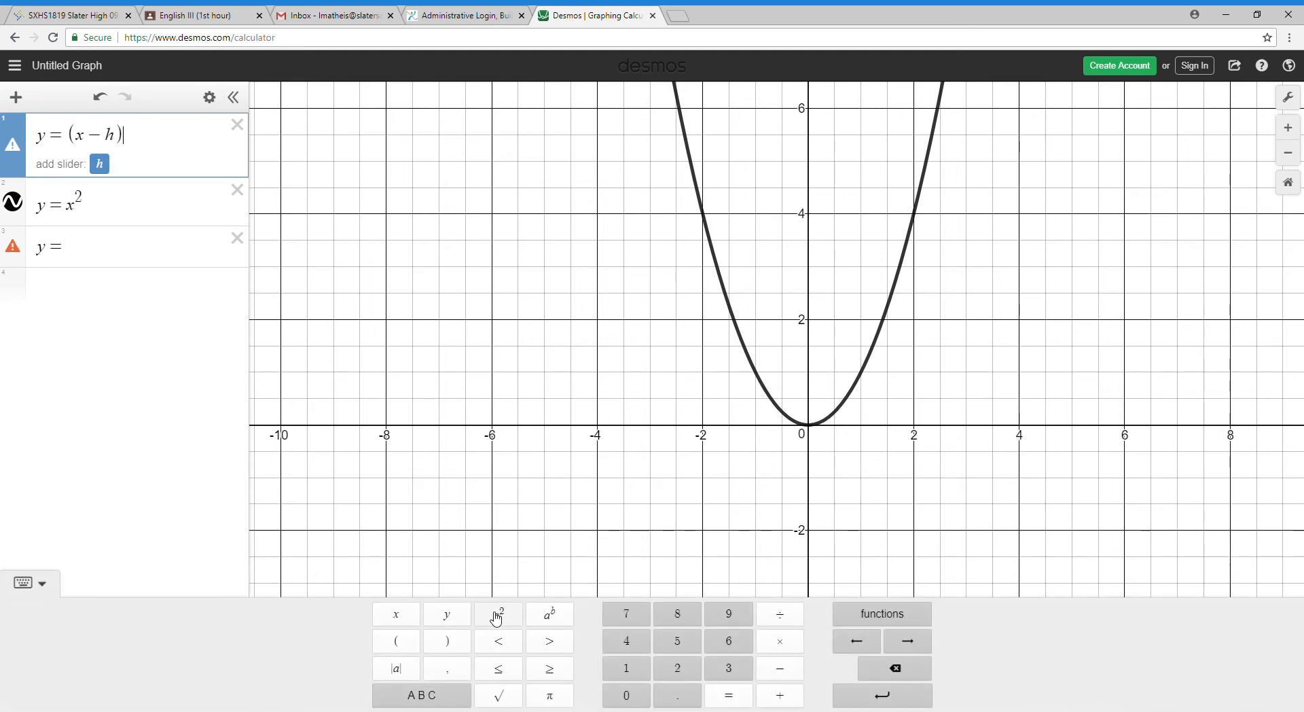
pyautogui.click(494, 615)
pyautogui.write('+ ')
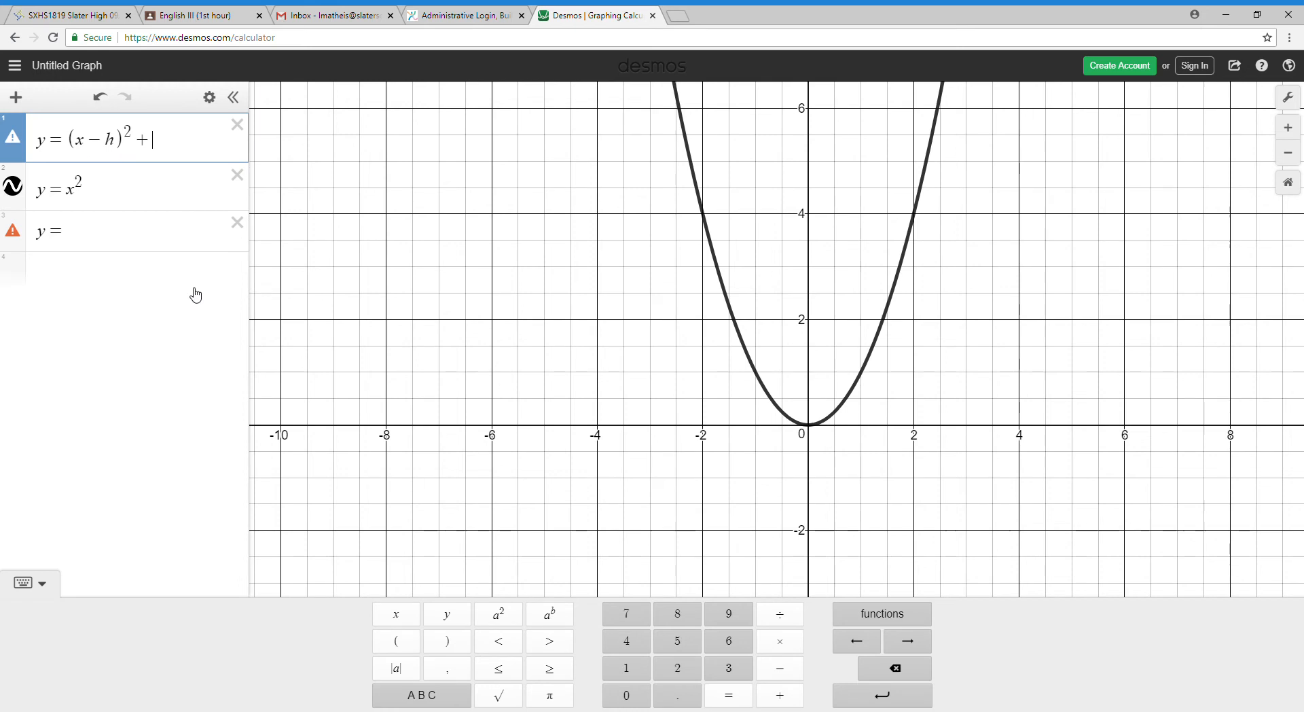
pyautogui.write('k')
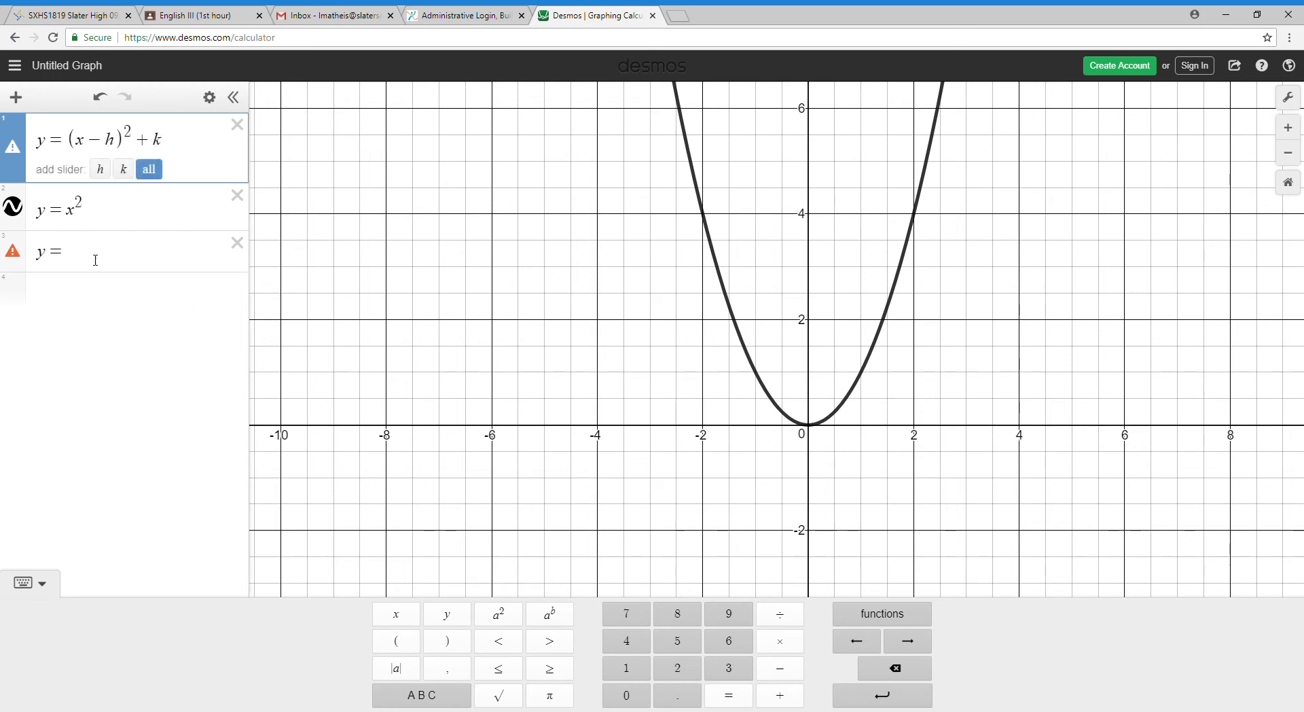
# Step: Highlight the h term in the first expression and display the coordinates of the vertex of y = x²
pyautogui.click(109, 267)
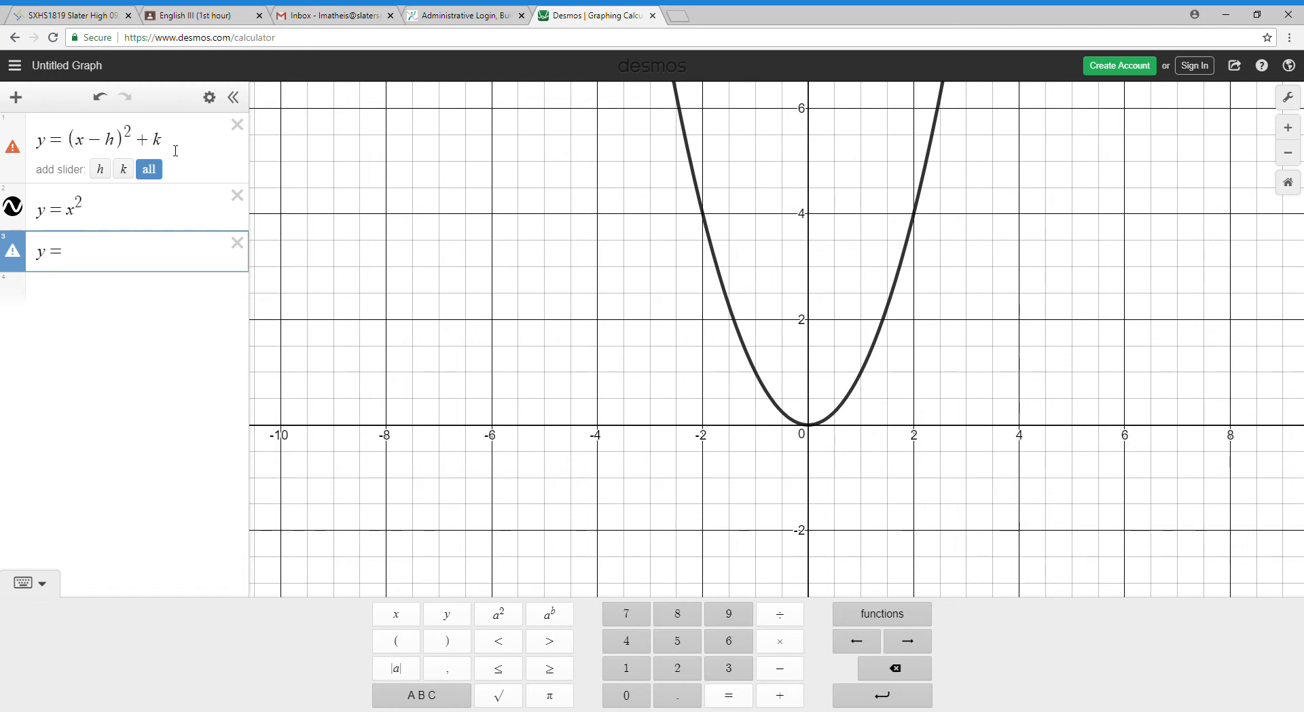
pyautogui.moveTo(121, 148); pyautogui.dragTo(86, 148)
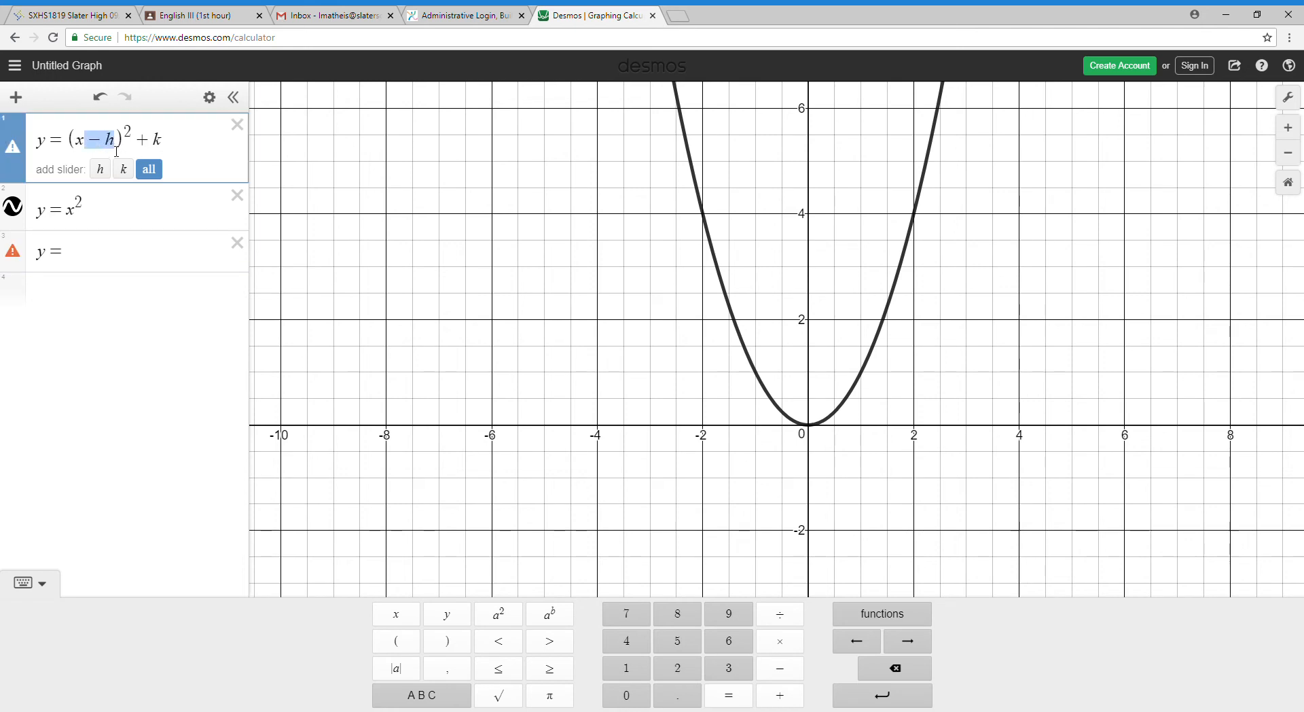
pyautogui.click(115, 148)
pyautogui.doubleClick(114, 147)
pyautogui.click(809, 426)
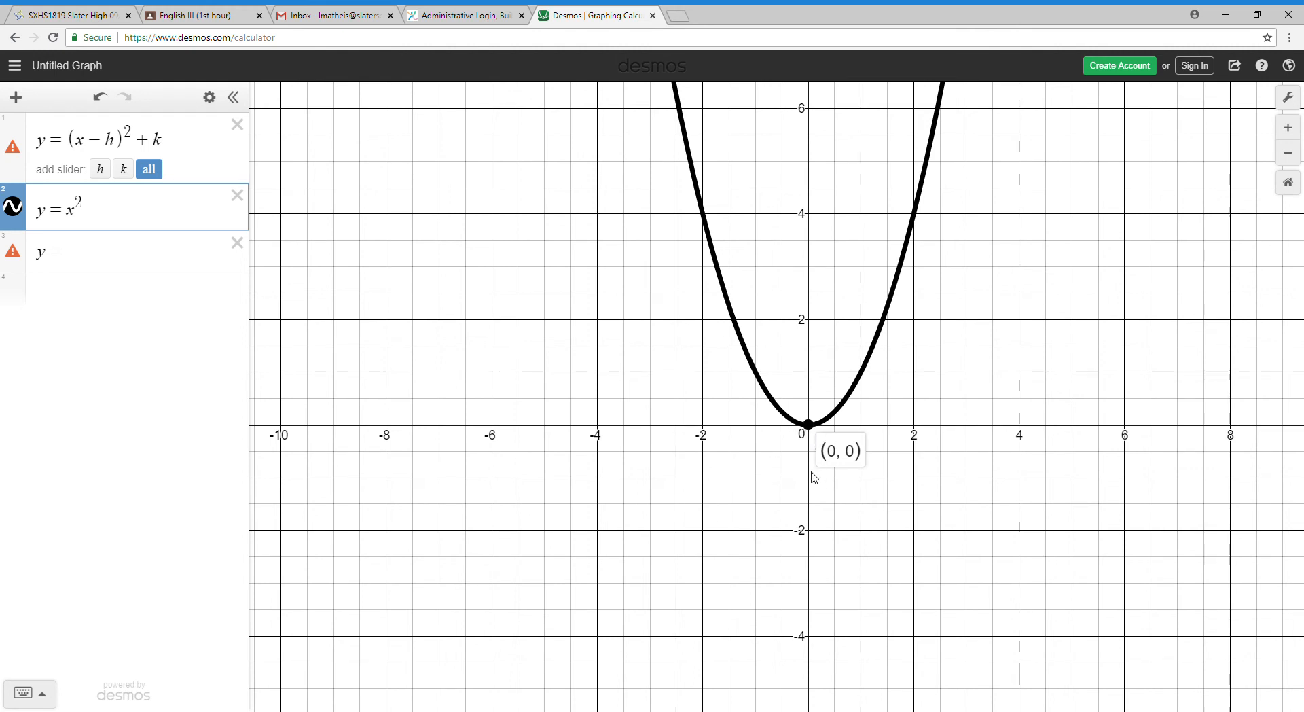
pyautogui.click(810, 429)
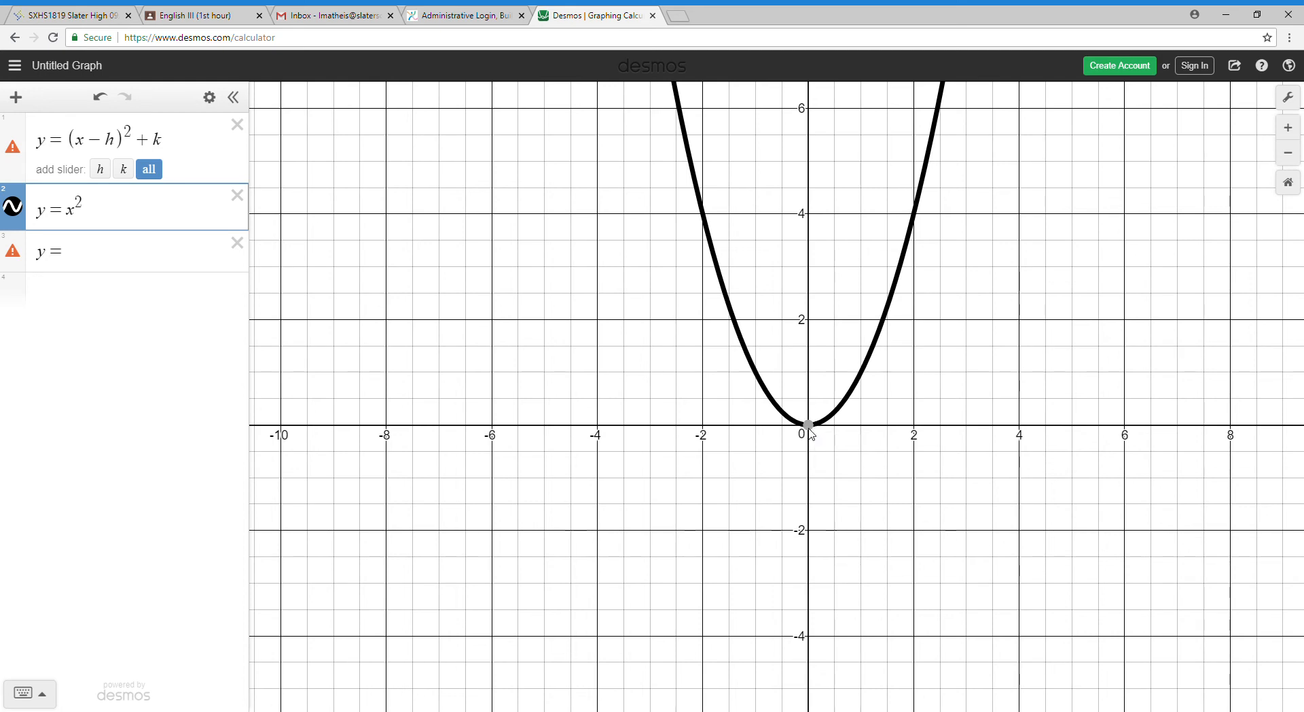
pyautogui.doubleClick(109, 141)
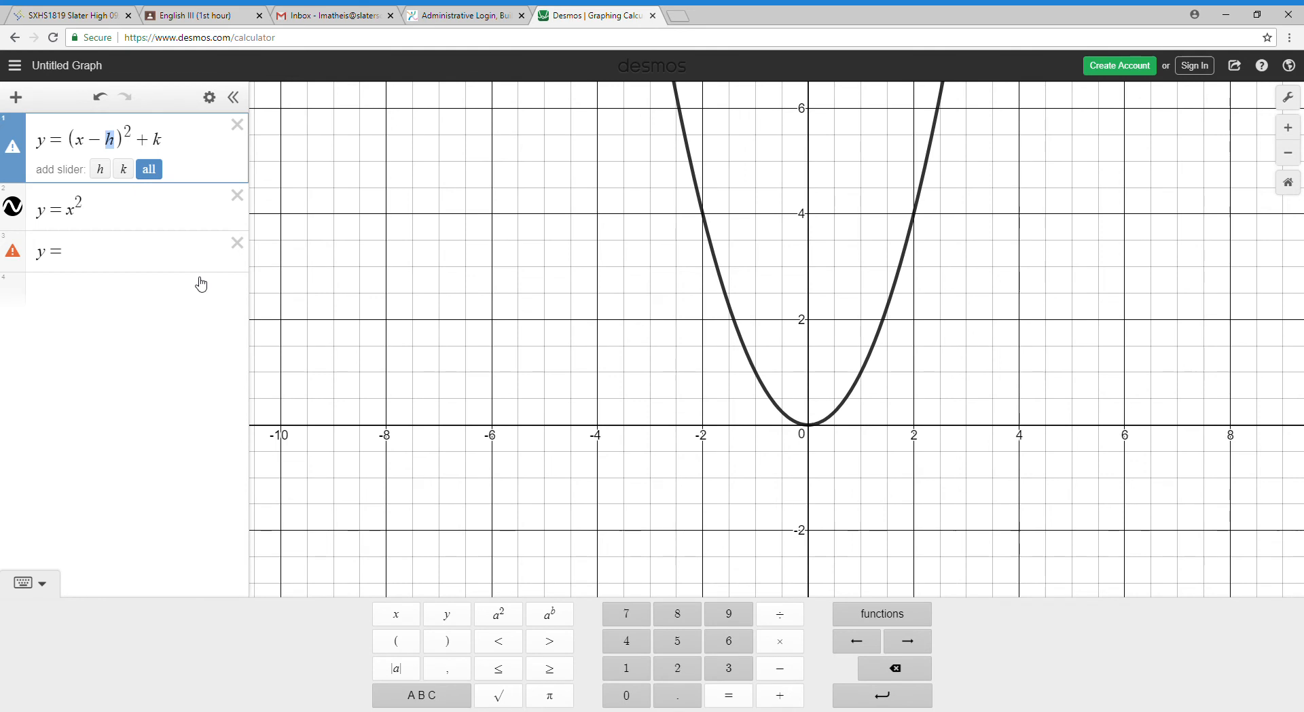
# Step: Highlight k in the first expression and display the coordinates of the vertex of y = x²
pyautogui.doubleClick(159, 139)
pyautogui.click(808, 425)
pyautogui.click(808, 425)
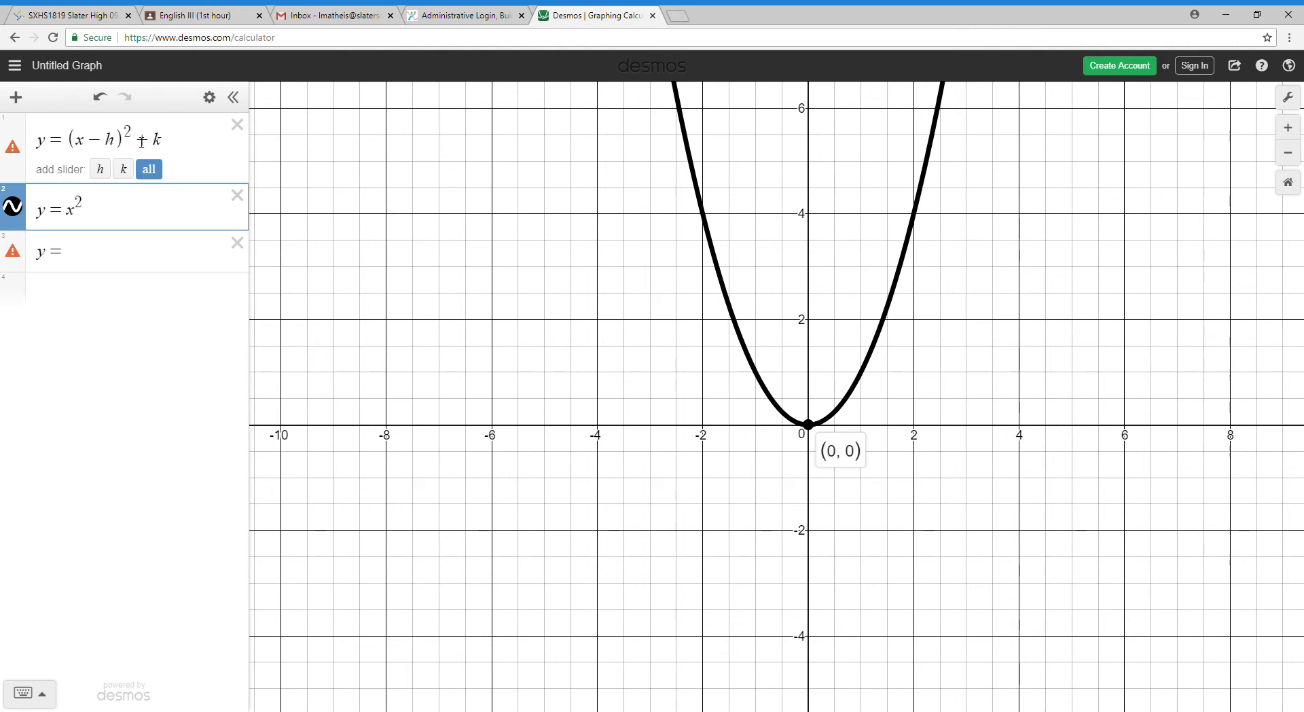
# Step: Complete the third expression as y = (x − 3)² + 0
pyautogui.click(94, 258)
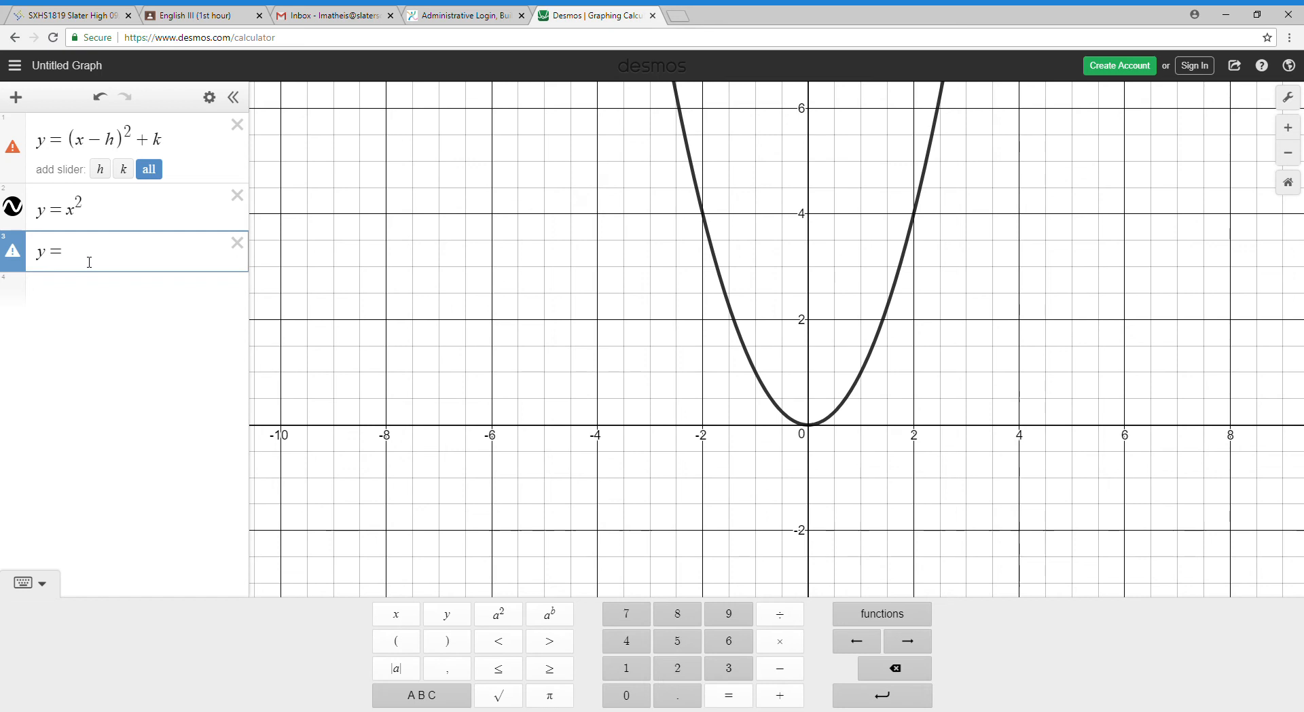
pyautogui.write('(x')
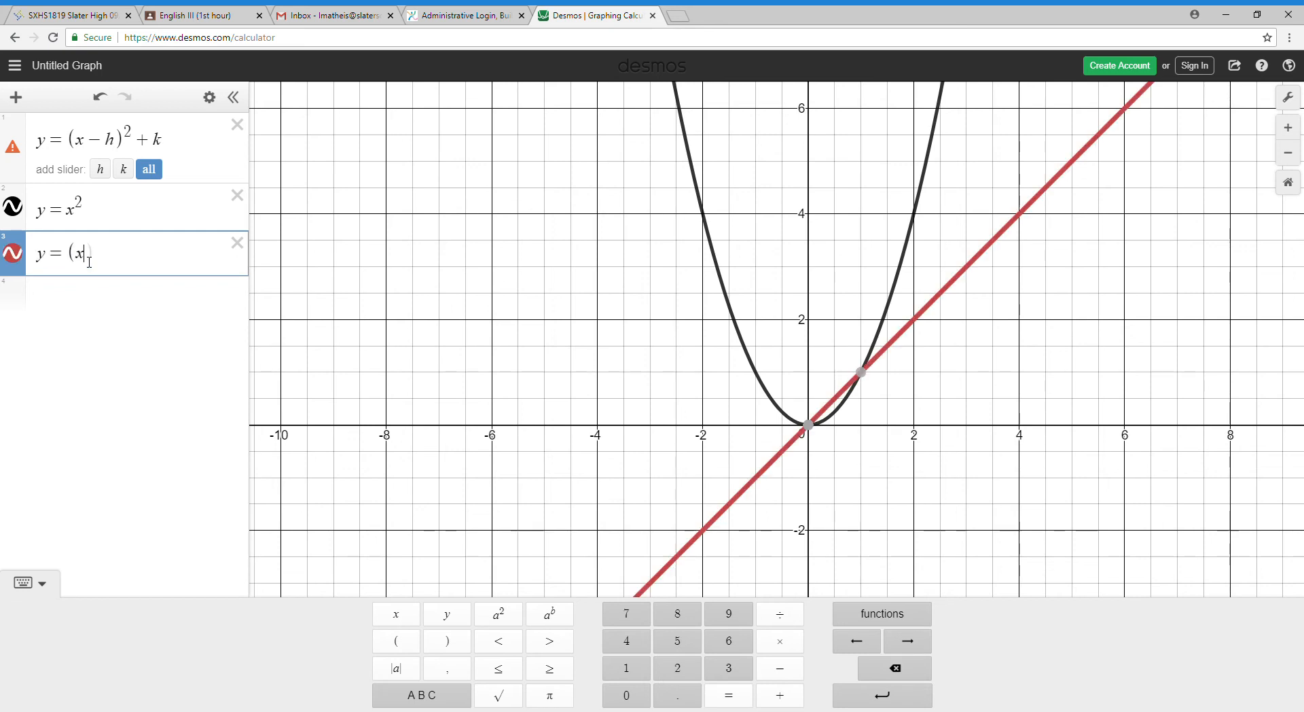
pyautogui.write('-3)')
pyautogui.click(506, 615)
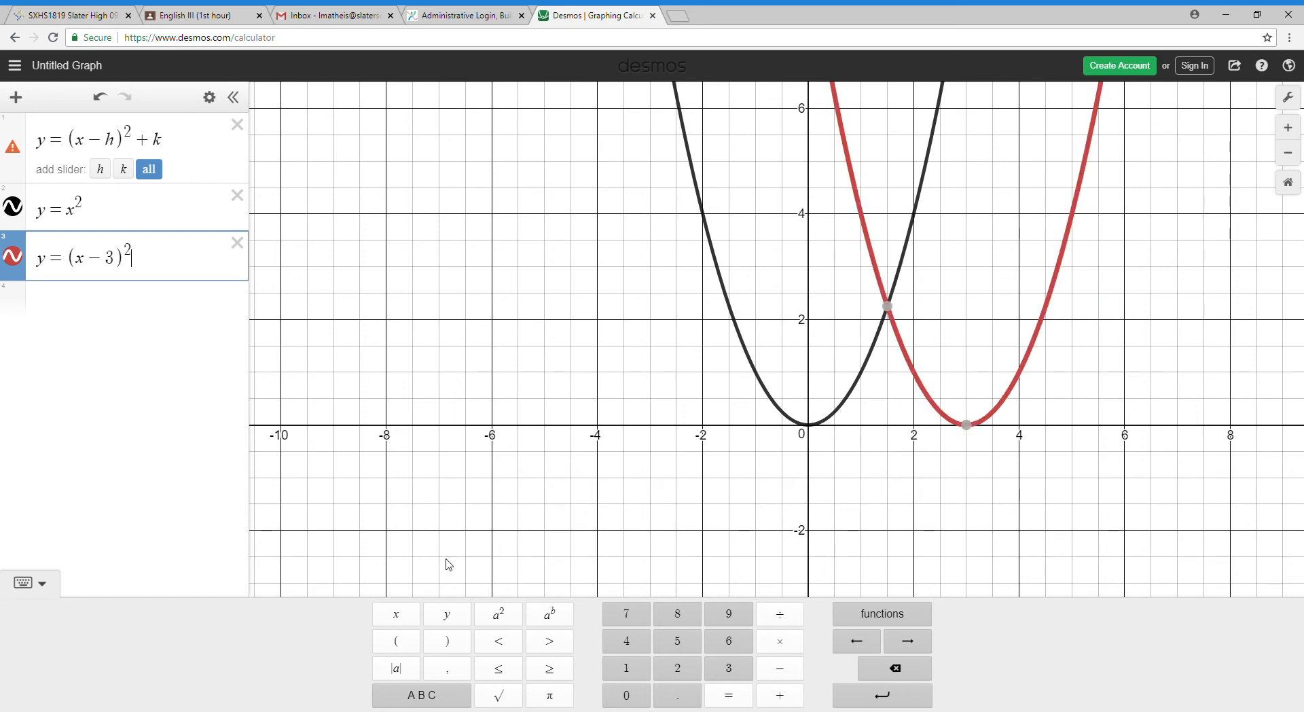
pyautogui.write('+')
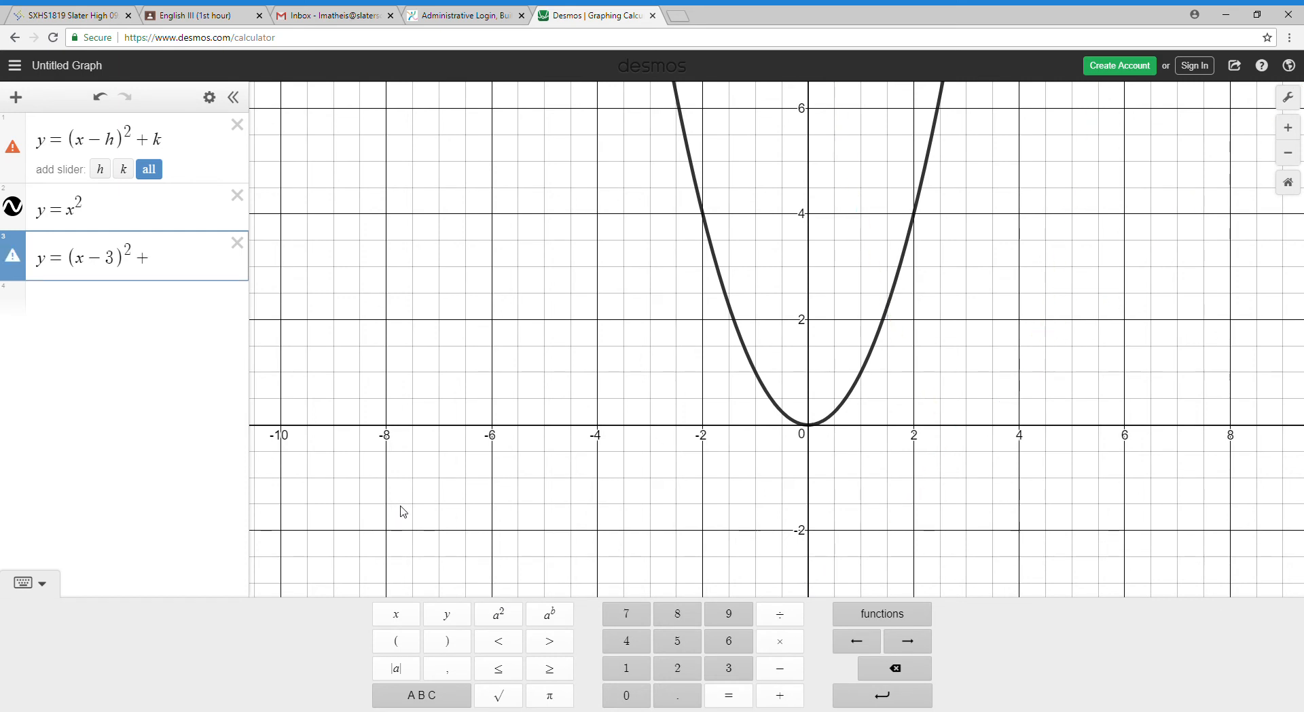
pyautogui.press('BackSpace')
pyautogui.write('+0')
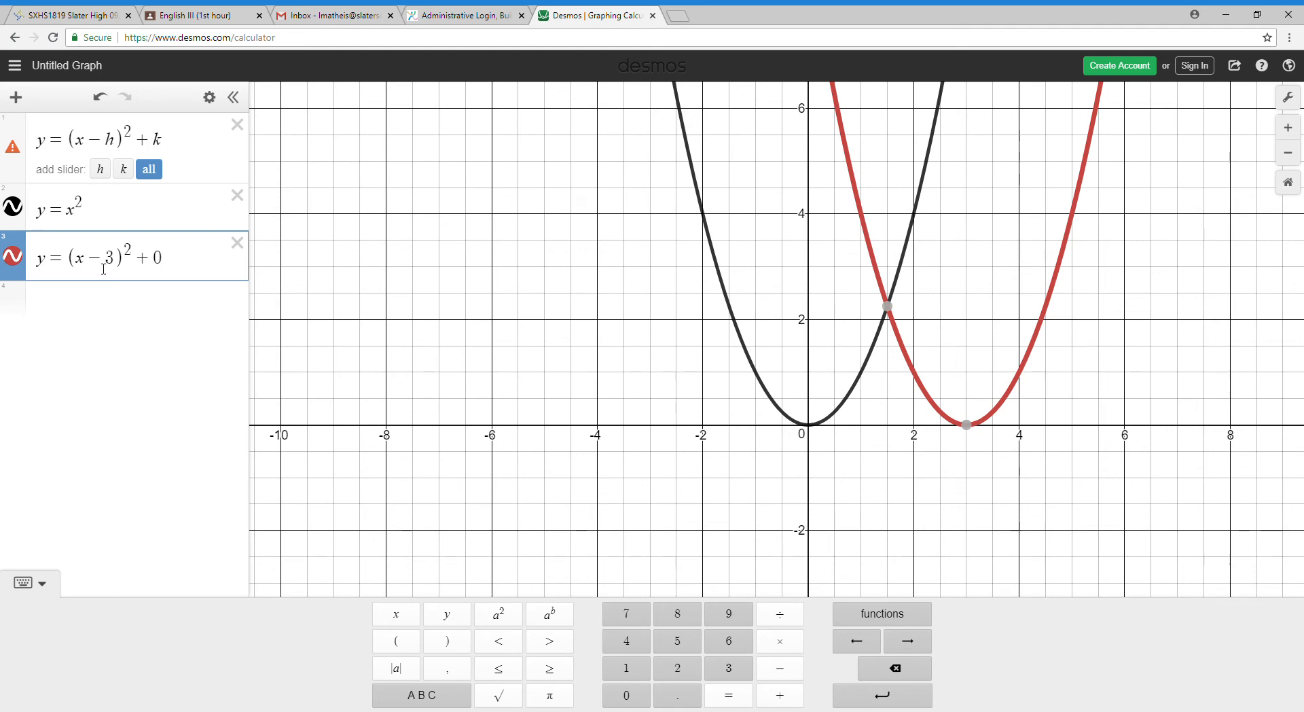
# Step: Compare the −3 in the third expression with the h term in the first, and check the red parabola's vertex
pyautogui.moveTo(95, 267); pyautogui.dragTo(119, 266)
pyautogui.click(124, 266)
pyautogui.moveTo(82, 144); pyautogui.dragTo(117, 145)
pyautogui.click(121, 154)
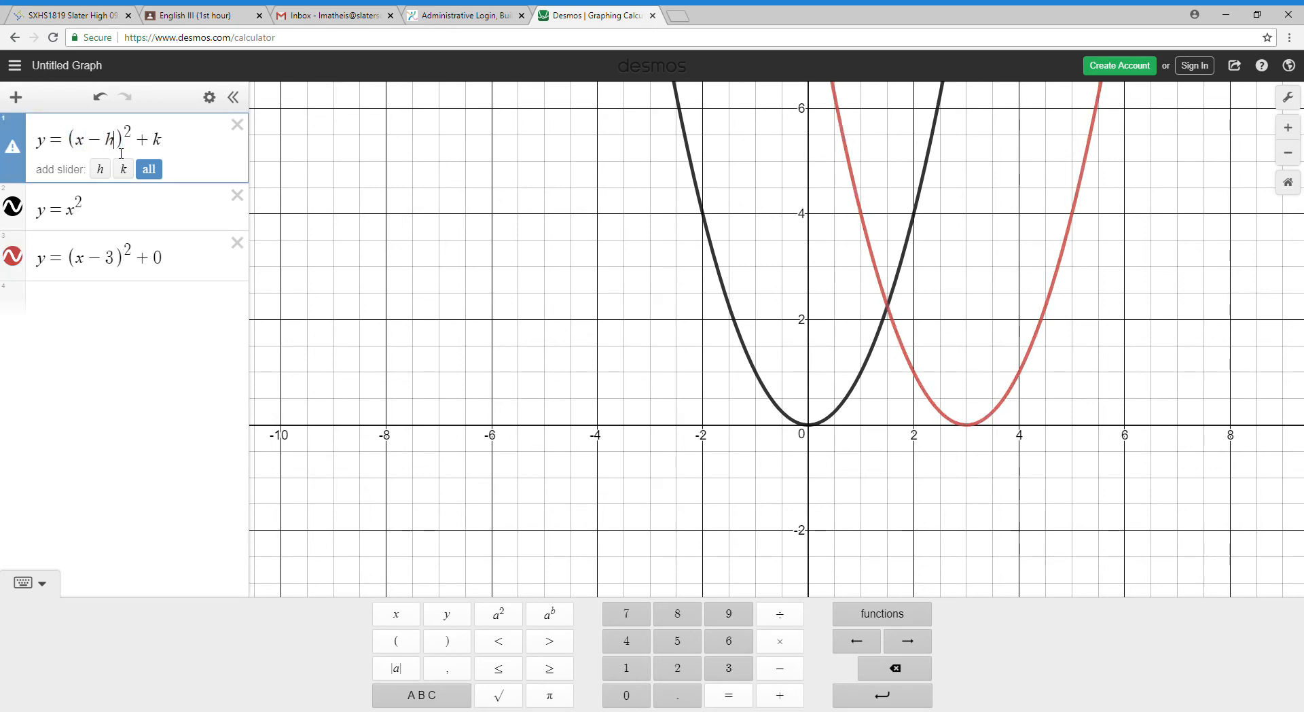
pyautogui.doubleClick(114, 261)
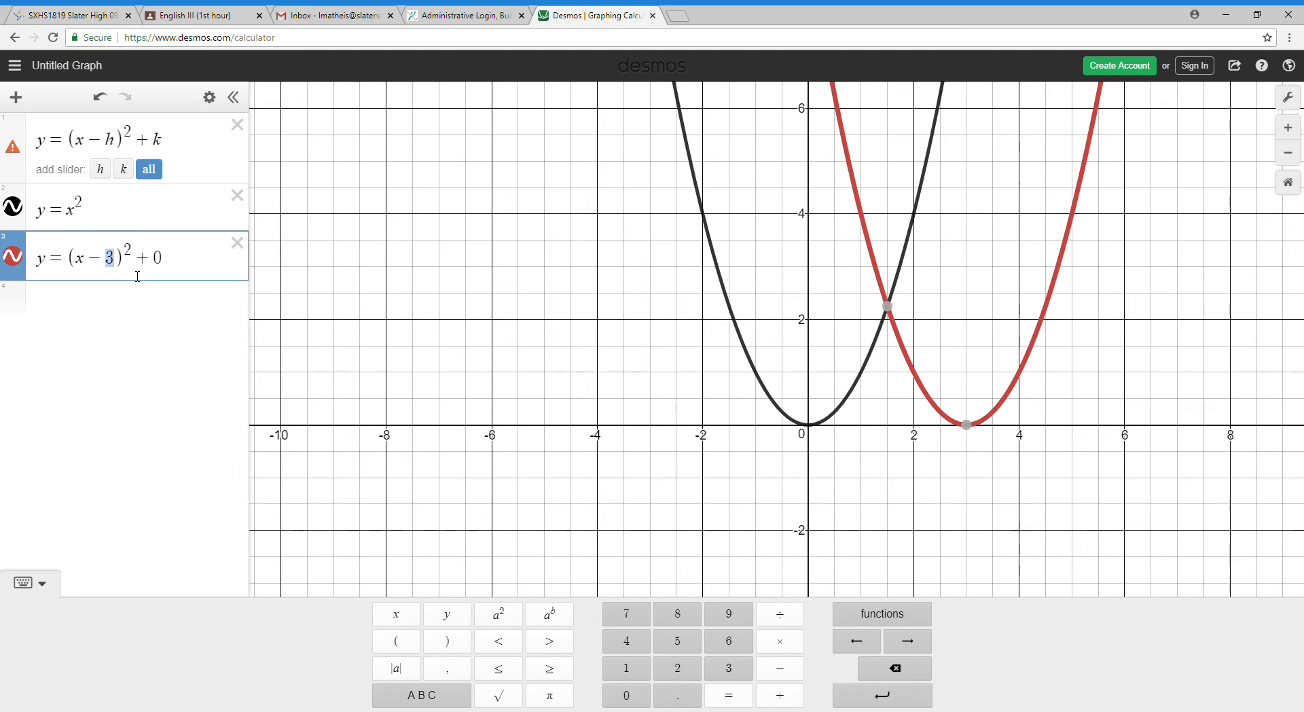
pyautogui.click(117, 272)
pyautogui.moveTo(970, 429)
# Step: Change the third expression to y = (x + 4)² + 2
pyautogui.press('BackSpace')
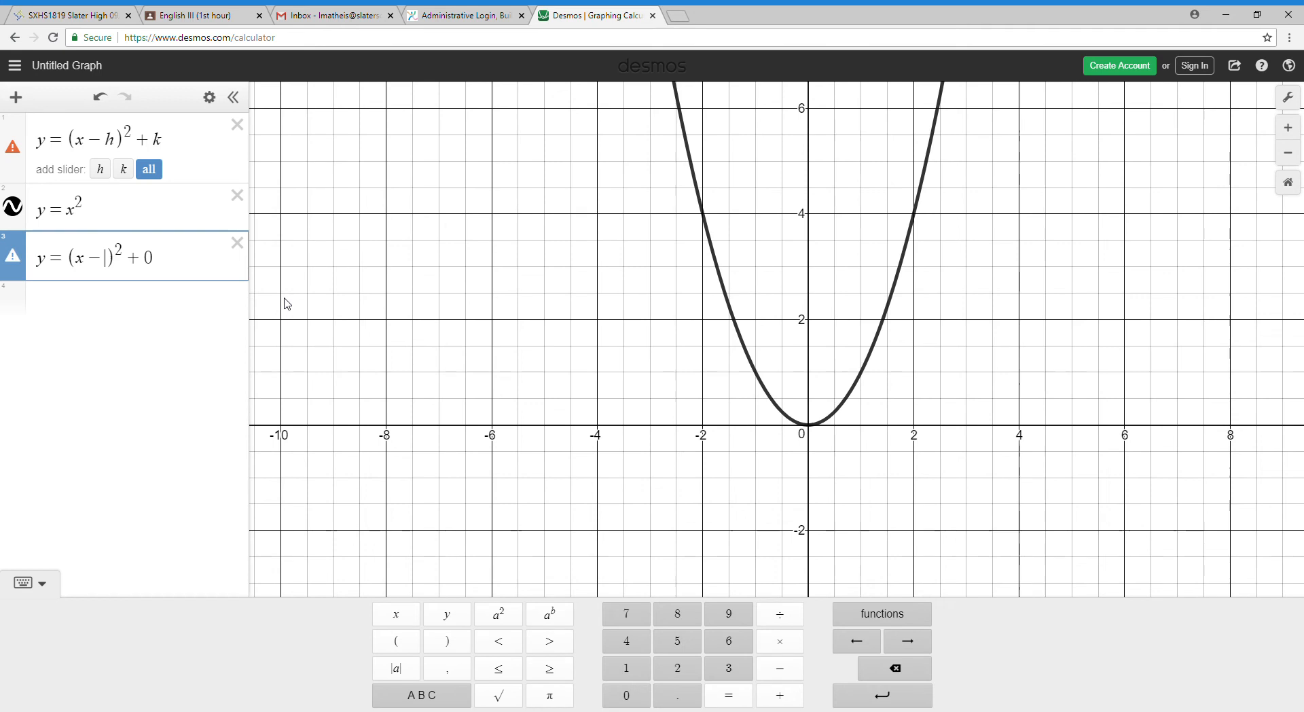
pyautogui.press('BackSpace')
pyautogui.write('+4')
pyautogui.press('BackSpace')
pyautogui.write('2')
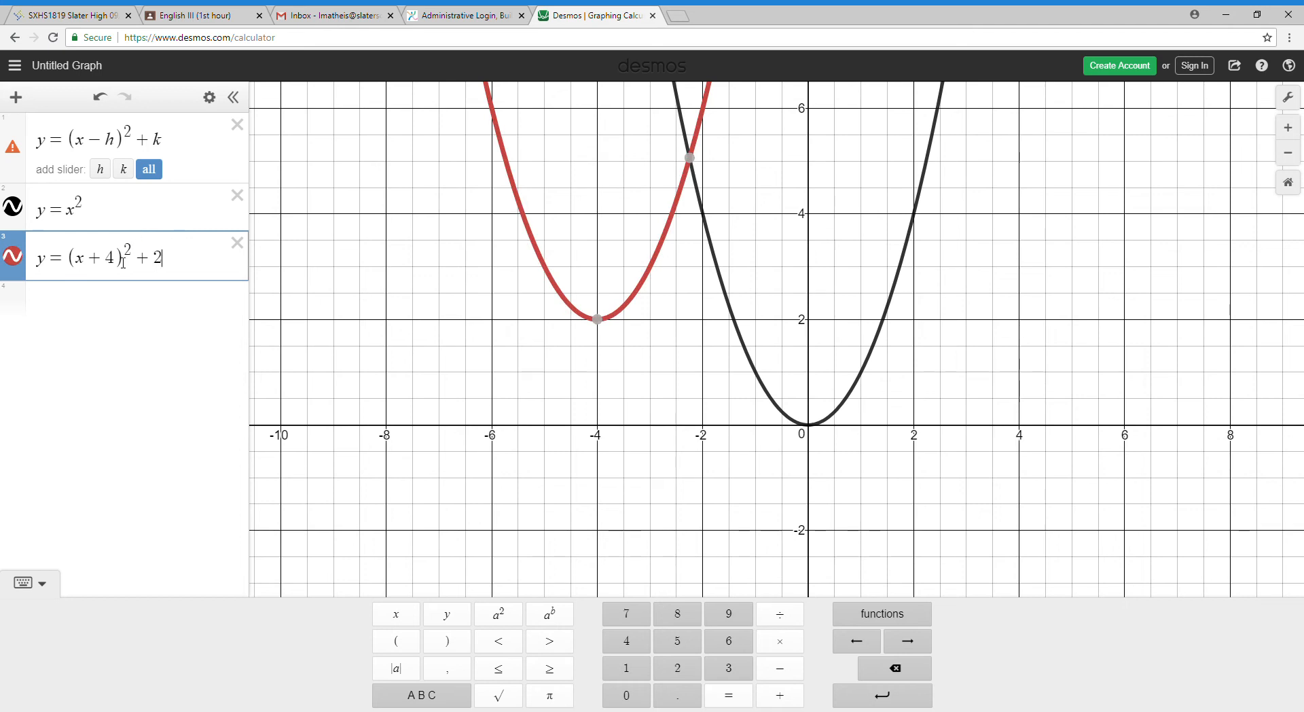
# Step: Highlight the constants in the third expression and + k in the first, and display the red parabola's vertex coordinates
pyautogui.moveTo(117, 262); pyautogui.dragTo(108, 263)
pyautogui.moveTo(134, 260); pyautogui.dragTo(162, 259)
pyautogui.moveTo(136, 140); pyautogui.dragTo(188, 142)
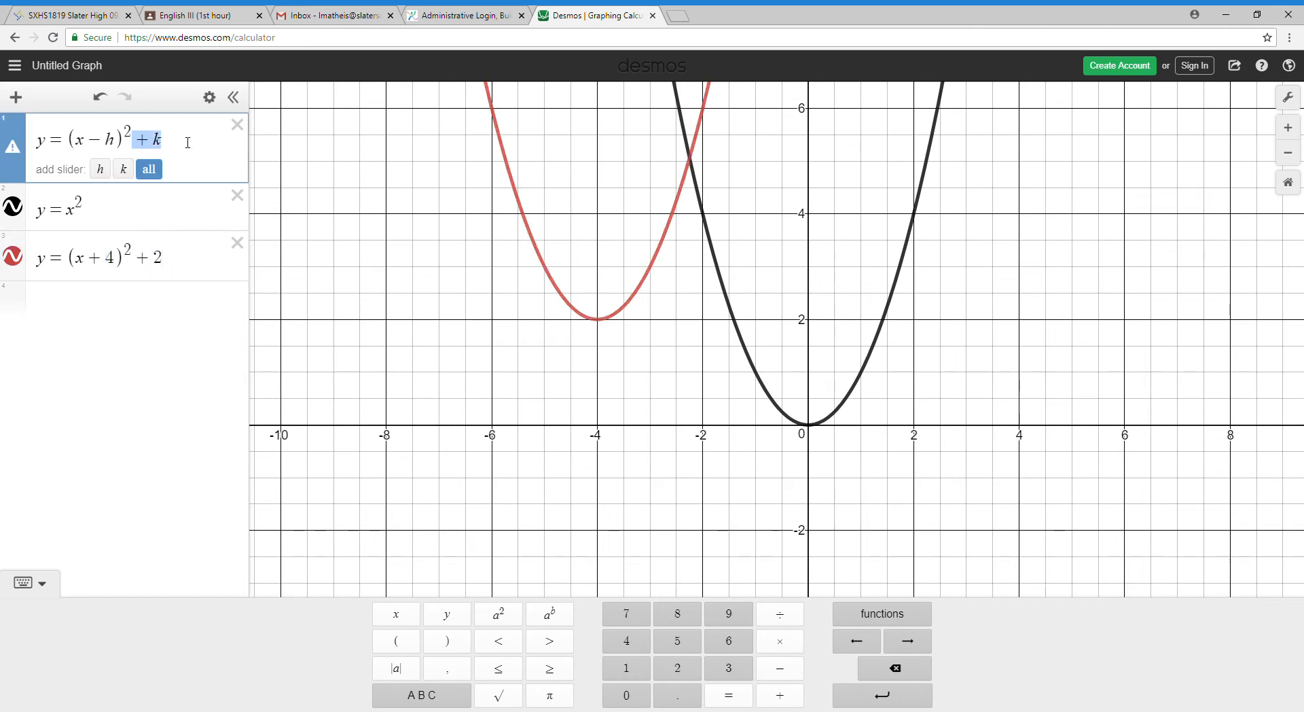
pyautogui.click(181, 275)
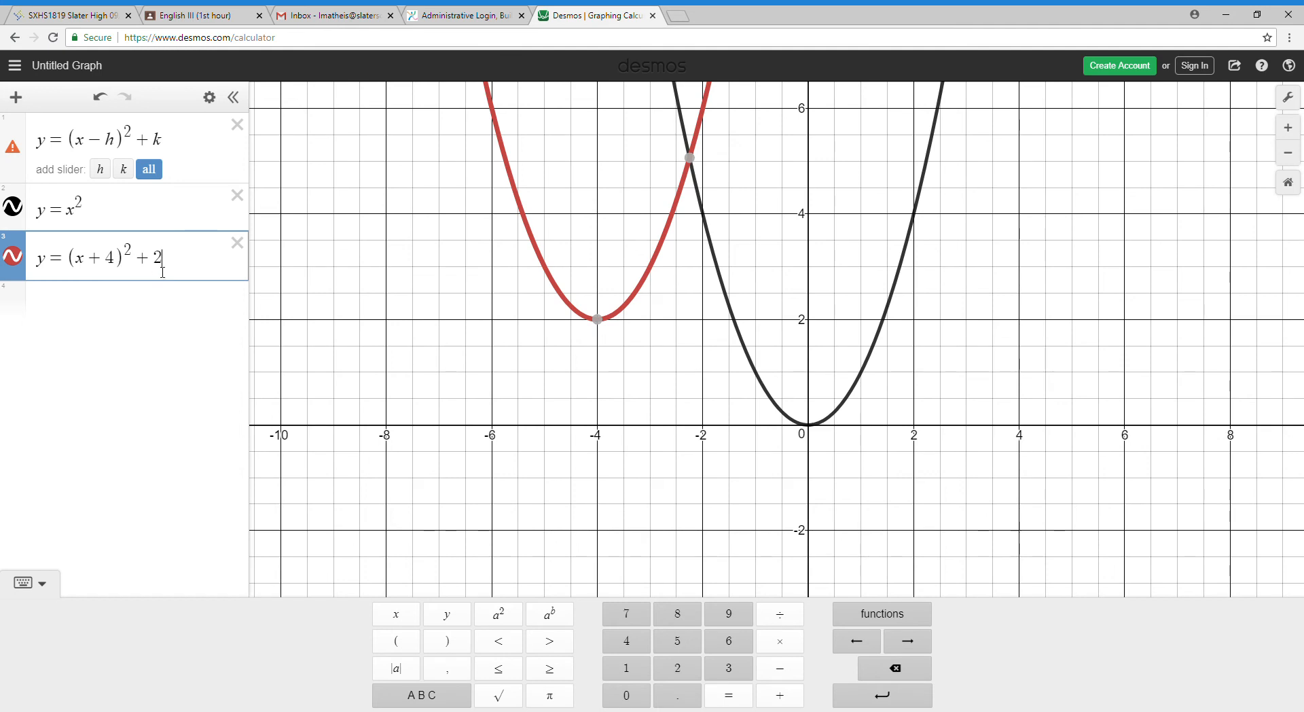
pyautogui.moveTo(606, 330)
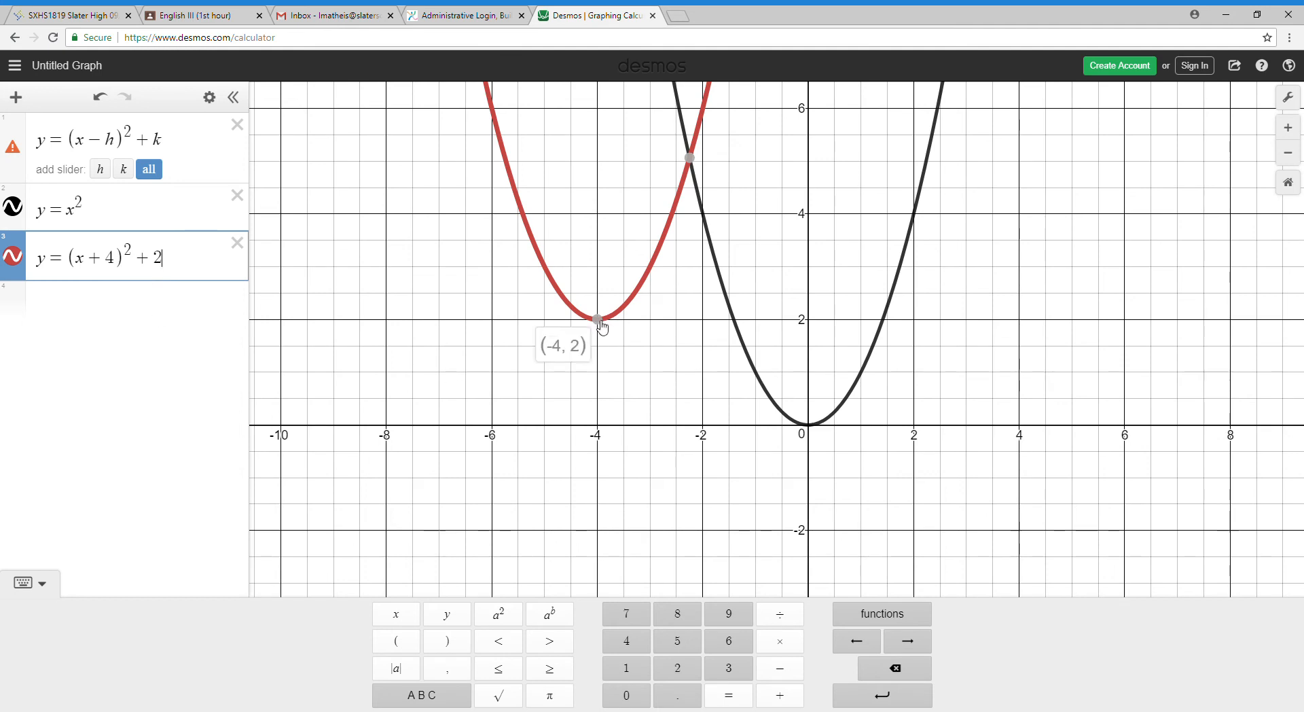
pyautogui.click(601, 328)
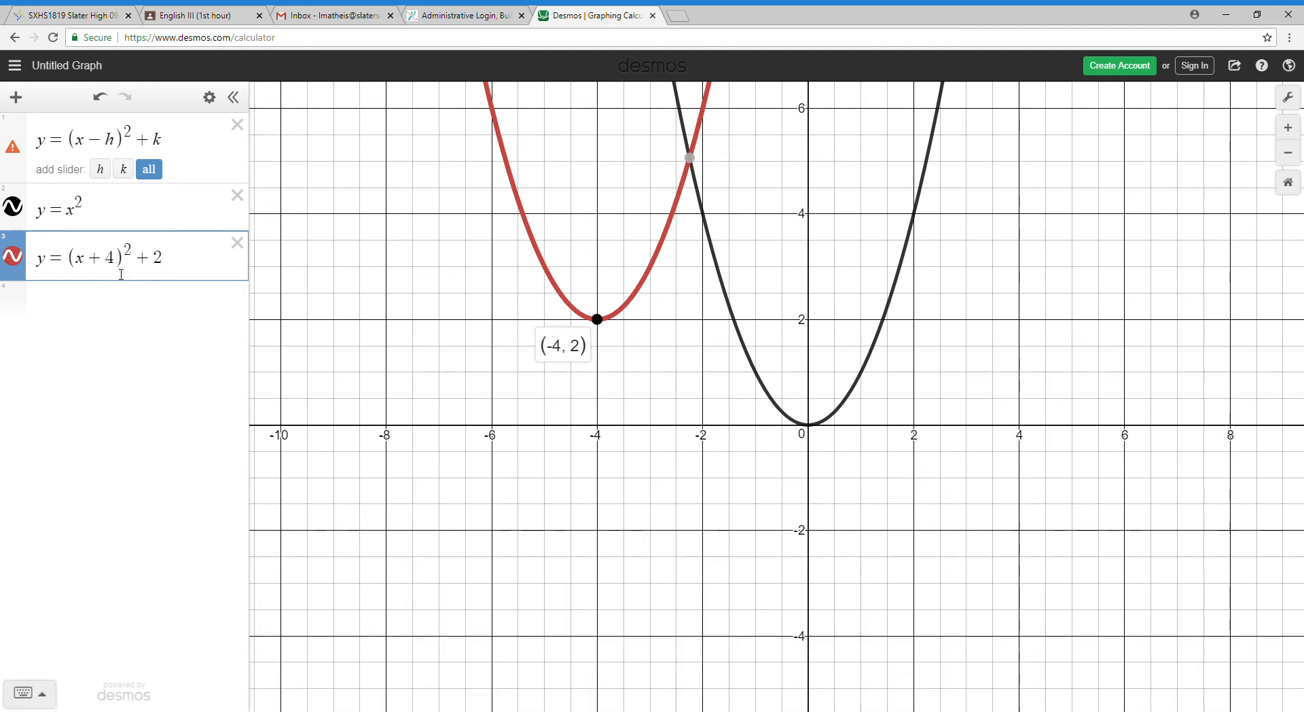
# Step: Change the third expression to y = (x + 2)² + 0
pyautogui.click(121, 271)
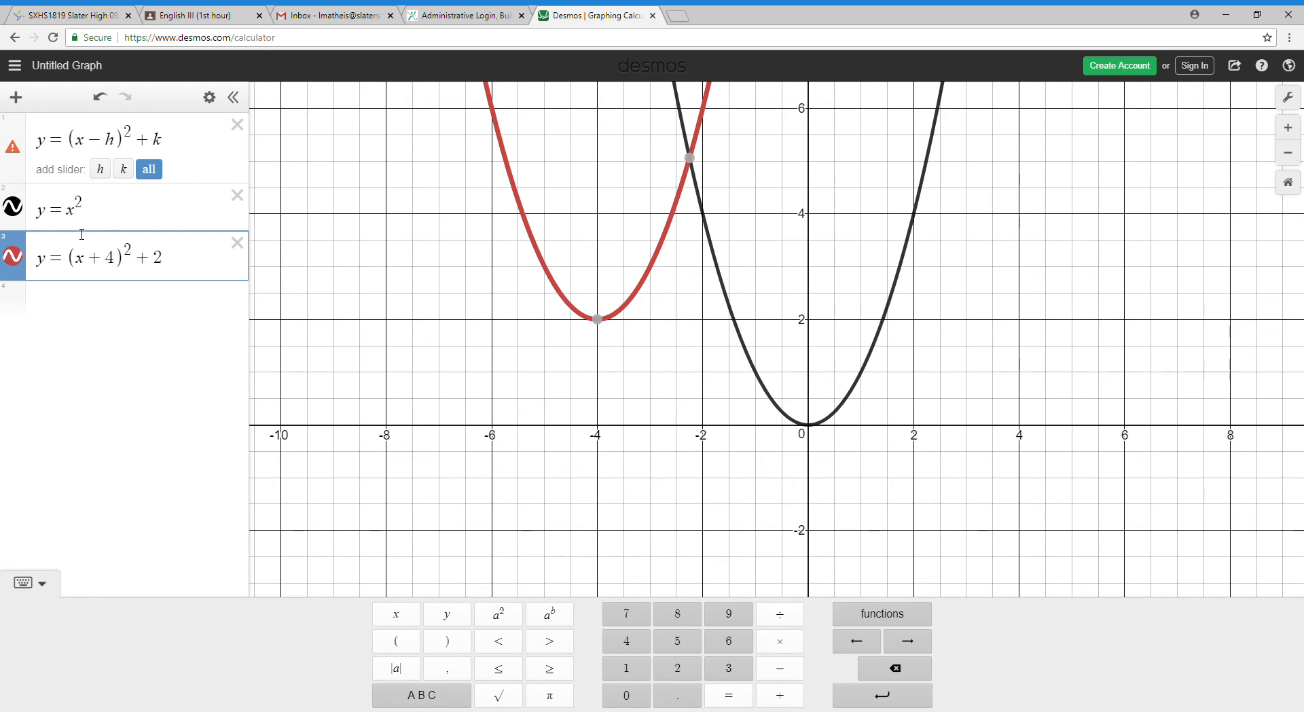
pyautogui.press('BackSpace')
pyautogui.press('BackSpace')
pyautogui.click(137, 254)
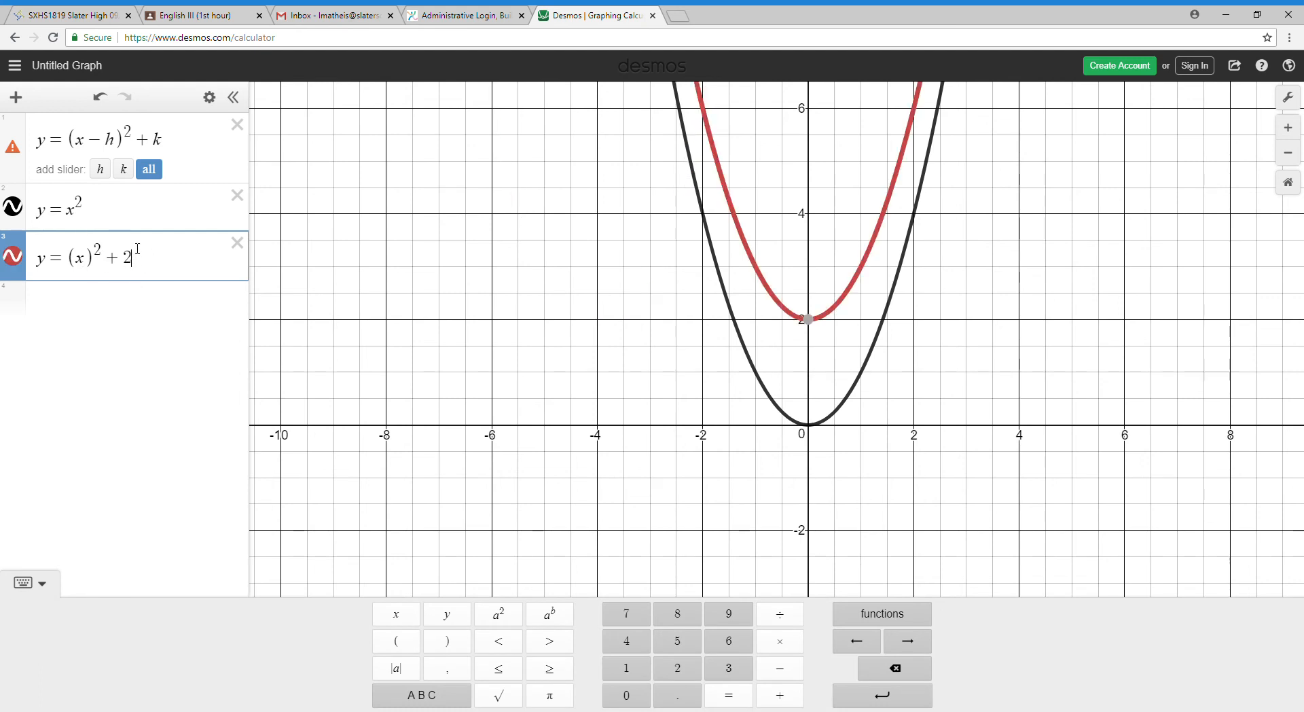
pyautogui.press('BackSpace')
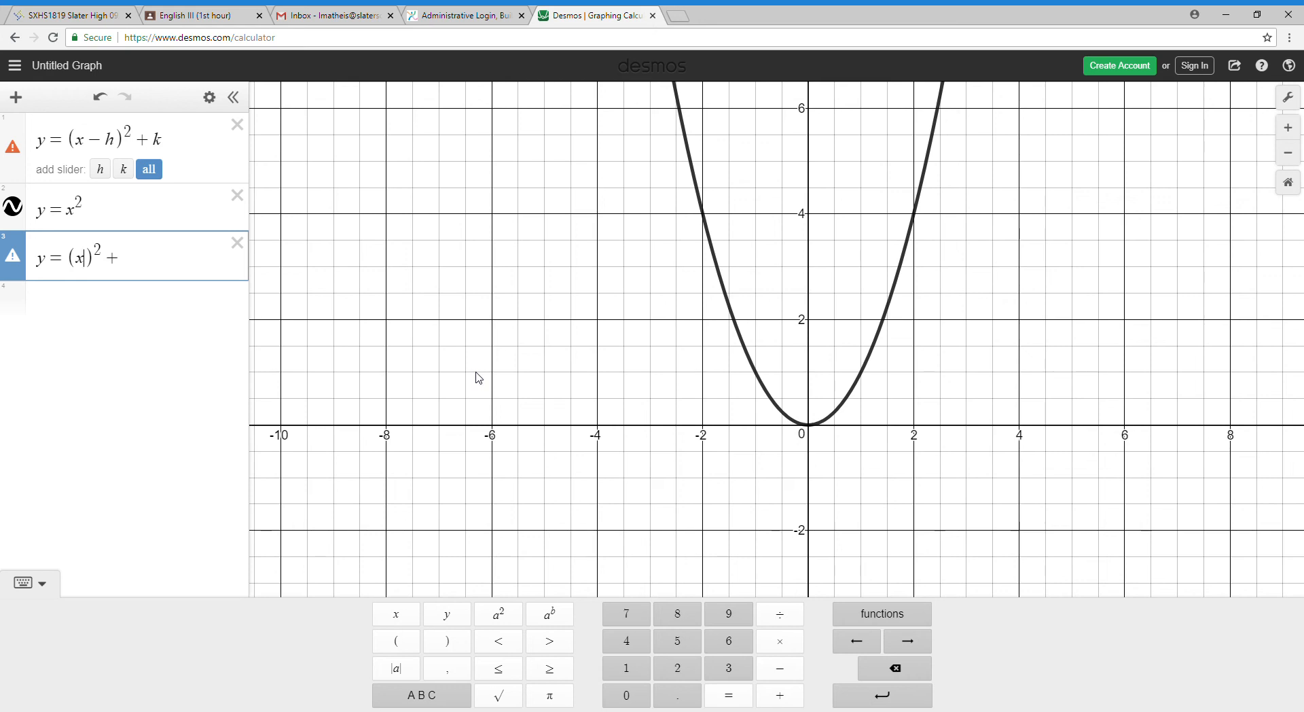
pyautogui.write('+2)^2+0')
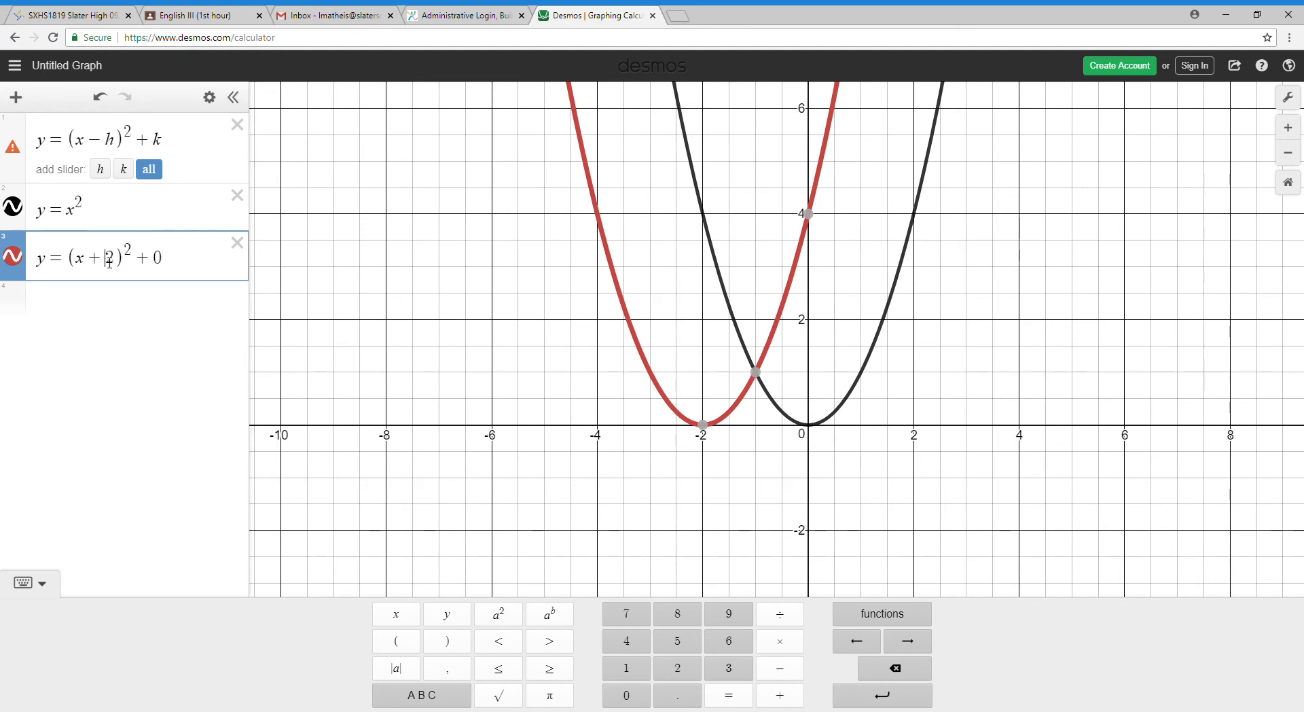
# Step: Change the third expression to y = (x − 2)² + 4
pyautogui.press('BackSpace')
pyautogui.write('-')
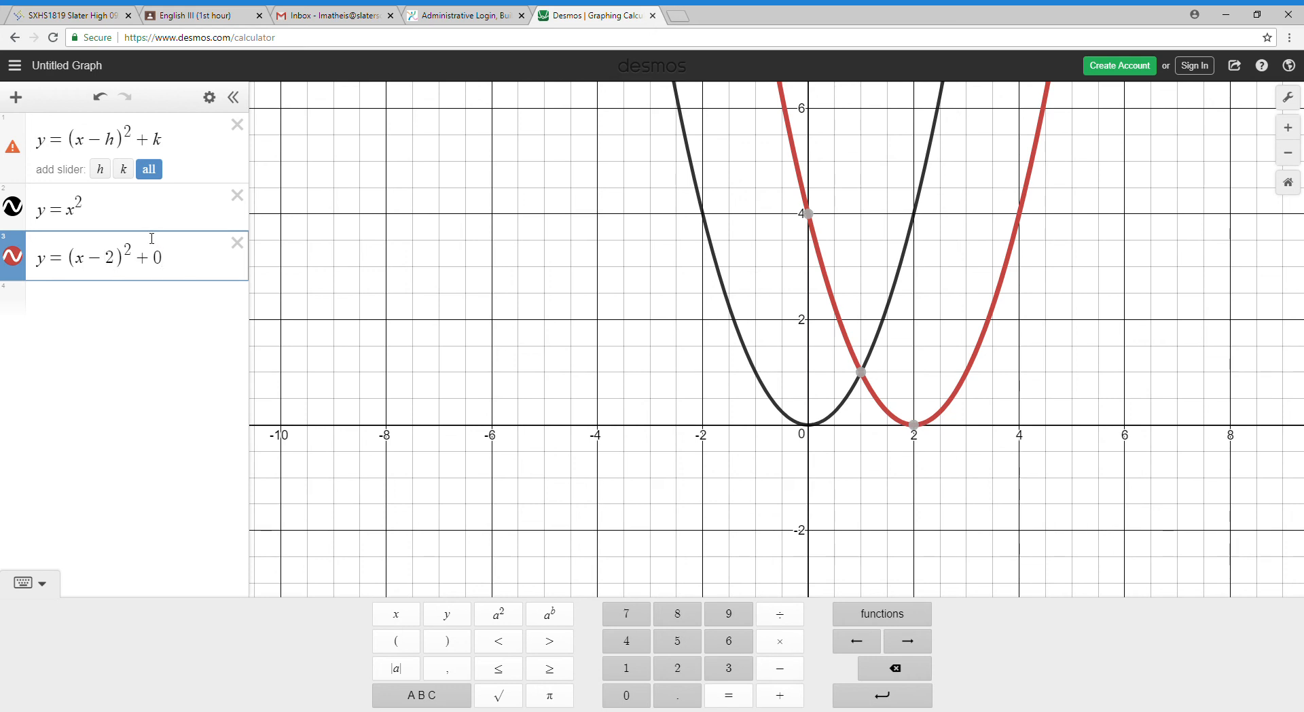
pyautogui.press('BackSpace')
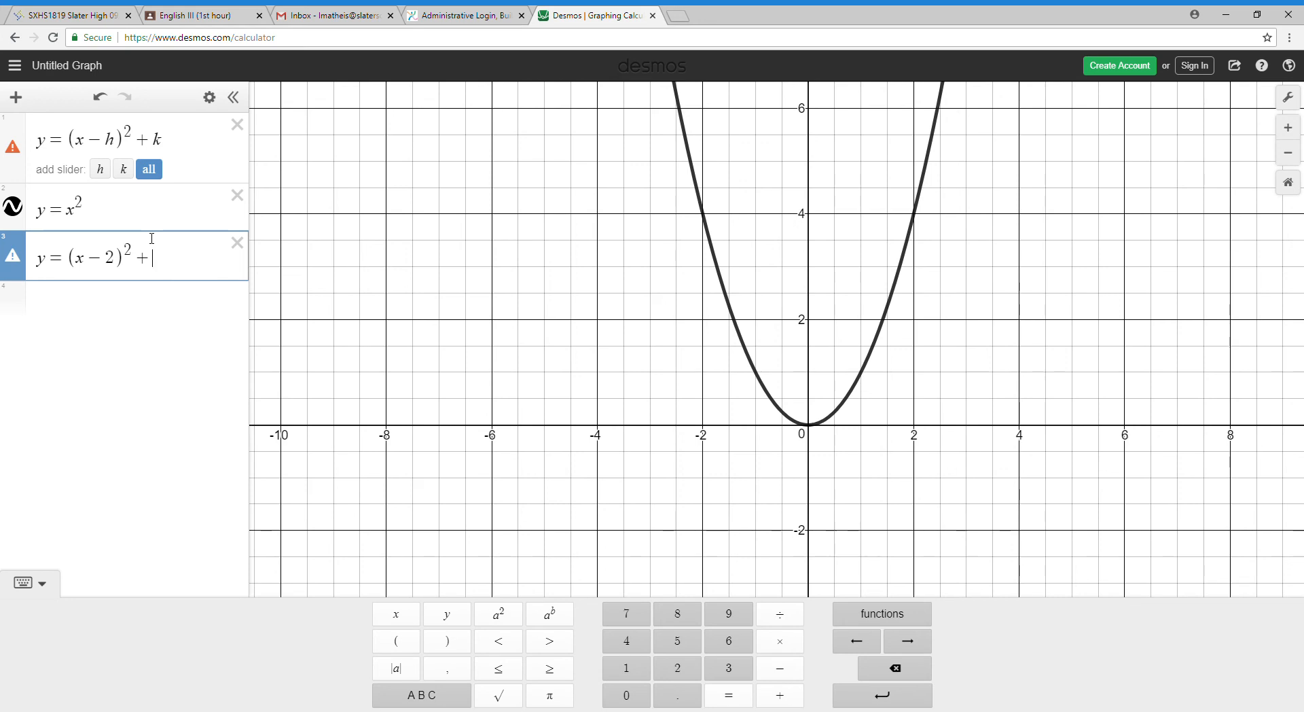
pyautogui.write('4')
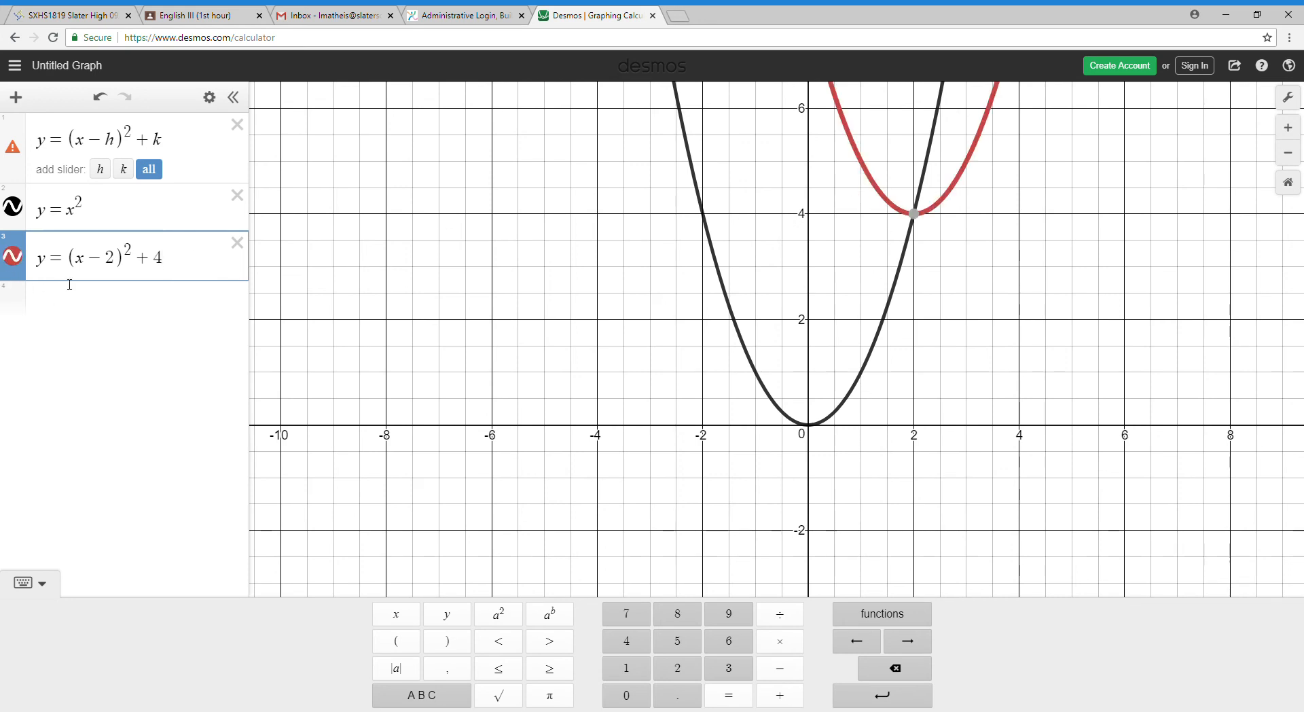
# Step: Replace the trailing + 4 in the third expression with − 4
pyautogui.press('BackSpace')
pyautogui.press('BackSpace')
pyautogui.write('-4')
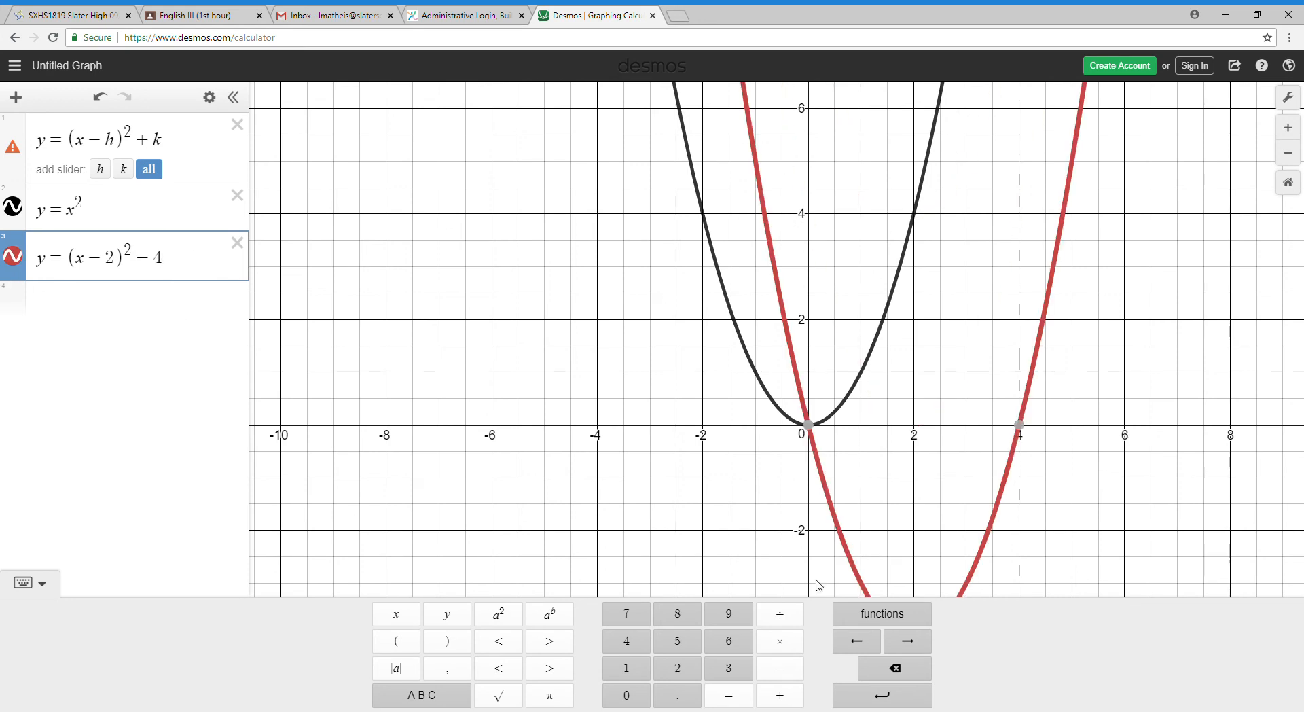
pyautogui.moveTo(795, 472); pyautogui.dragTo(787, 535)
# Step: Highlight the − 2 and − 4 terms of the third expression, and its whole right-hand side
pyautogui.click(154, 268)
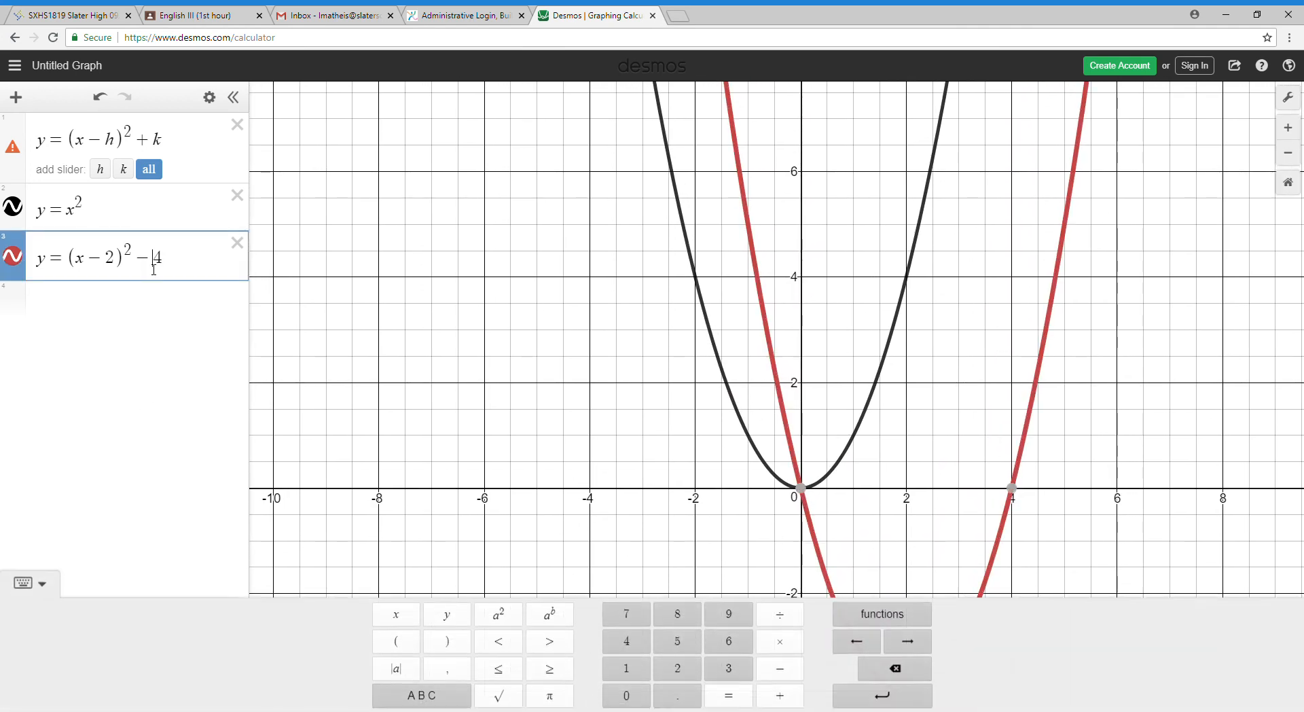
pyautogui.moveTo(94, 267); pyautogui.dragTo(120, 265)
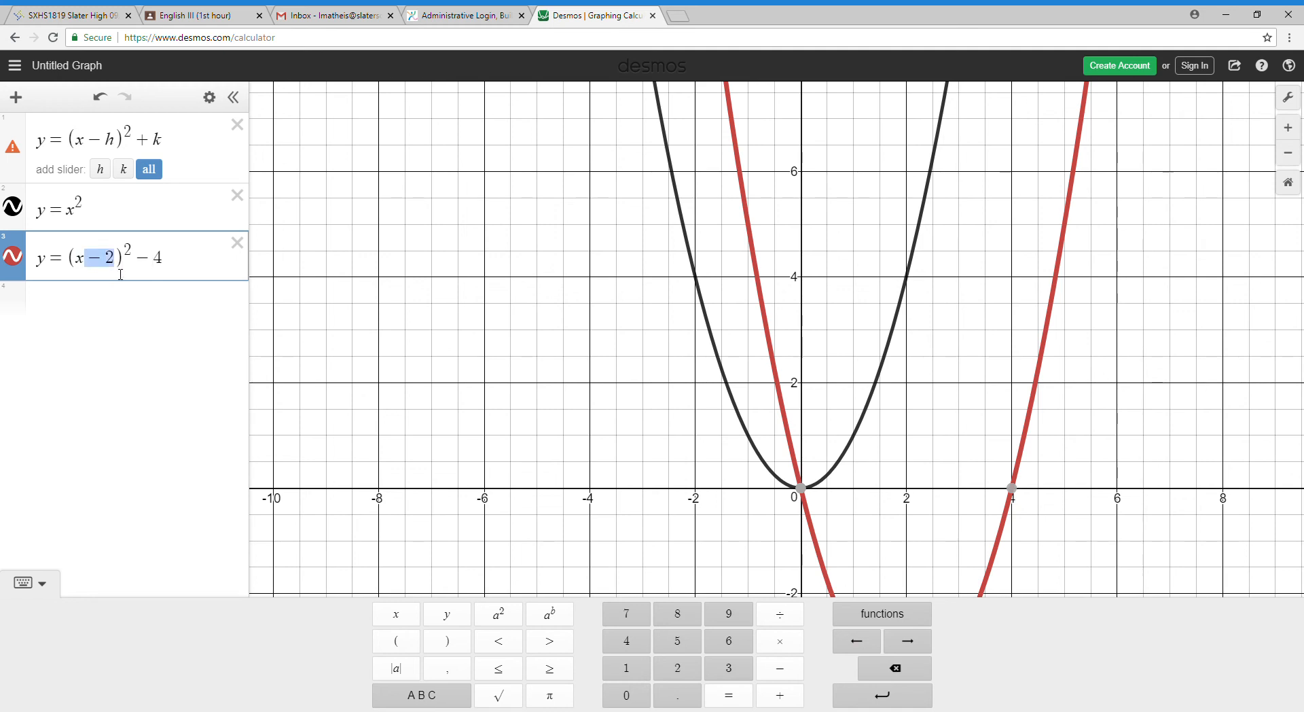
pyautogui.moveTo(169, 261); pyautogui.dragTo(100, 263)
pyautogui.click(105, 263)
pyautogui.moveTo(91, 263); pyautogui.dragTo(122, 265)
pyautogui.moveTo(141, 265); pyautogui.dragTo(165, 265)
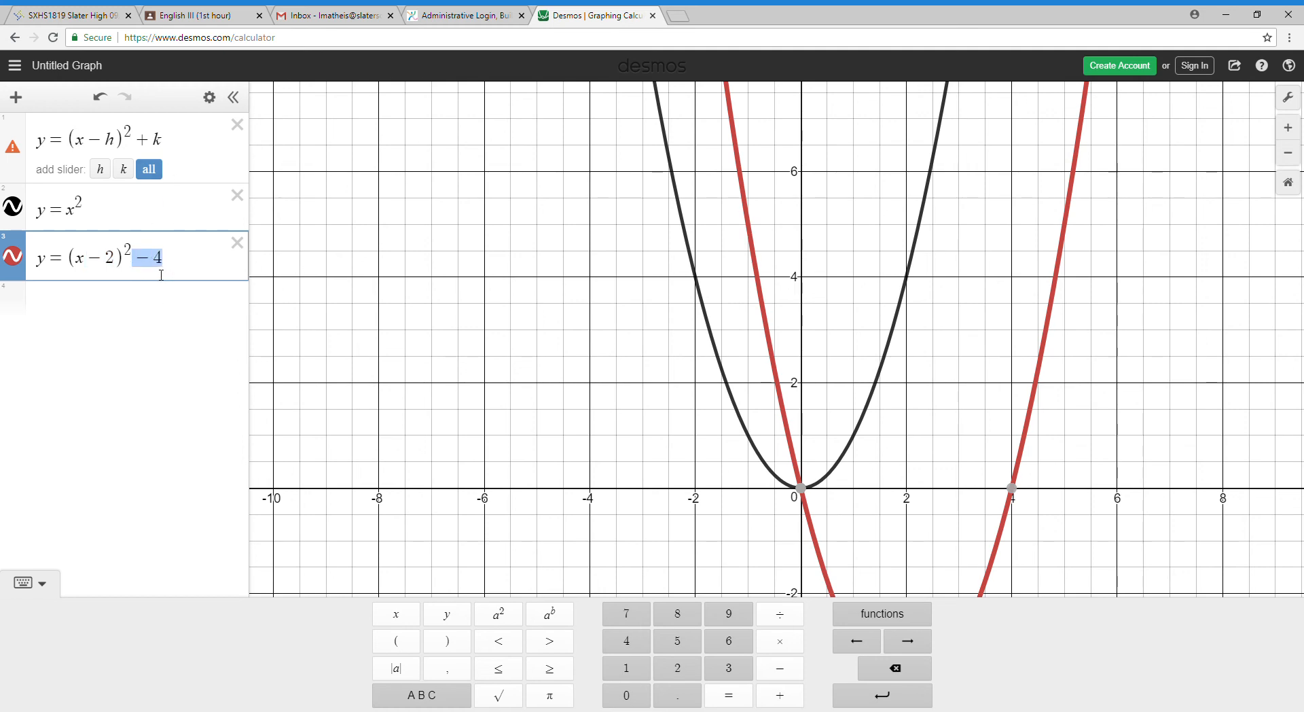
pyautogui.click(173, 266)
pyautogui.moveTo(74, 258); pyautogui.dragTo(174, 264)
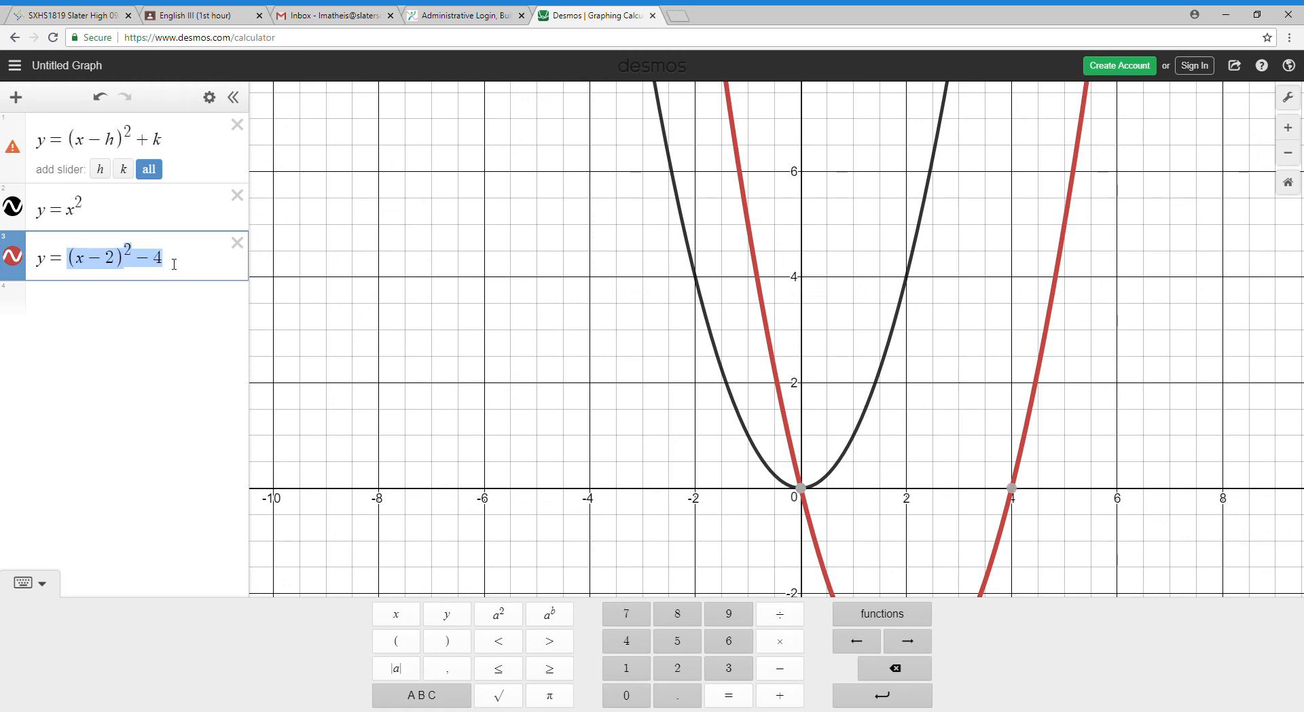
# Step: Add a fourth expression, y = x² + 2x + 1
pyautogui.click(132, 303)
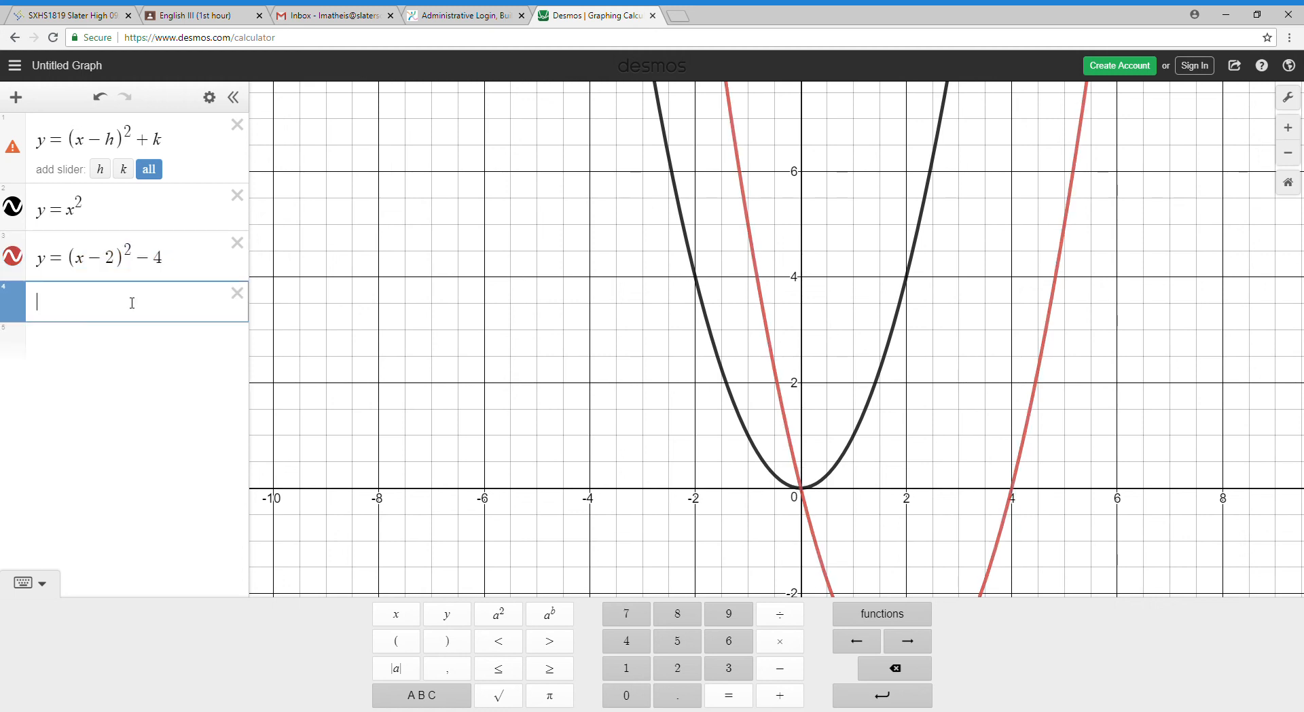
pyautogui.write('y=x')
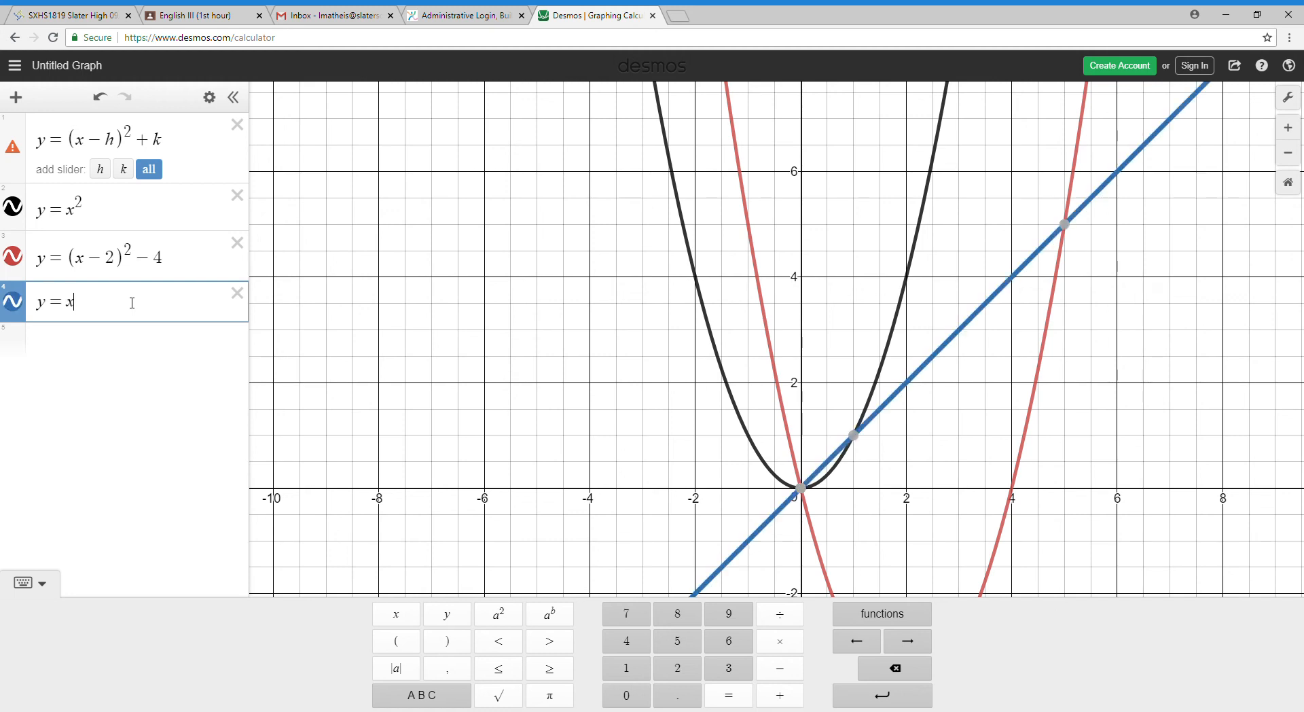
pyautogui.click(498, 613)
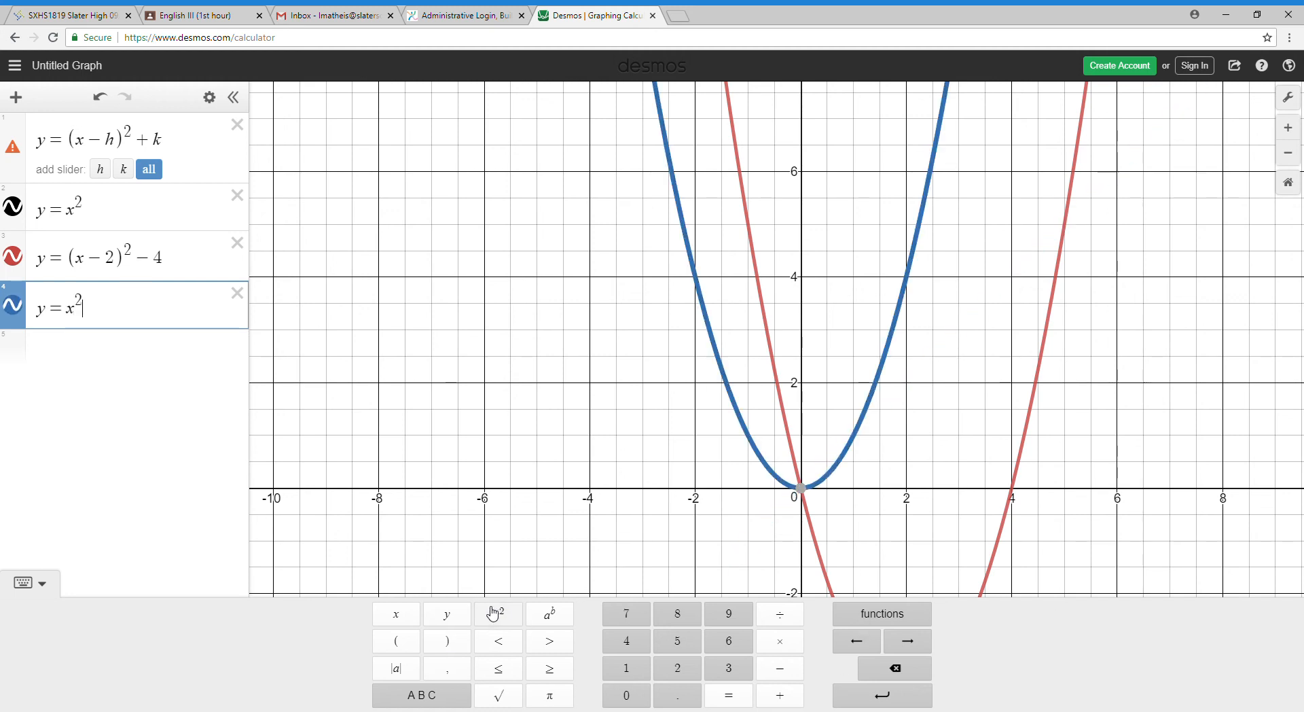
pyautogui.write('+2x+1')
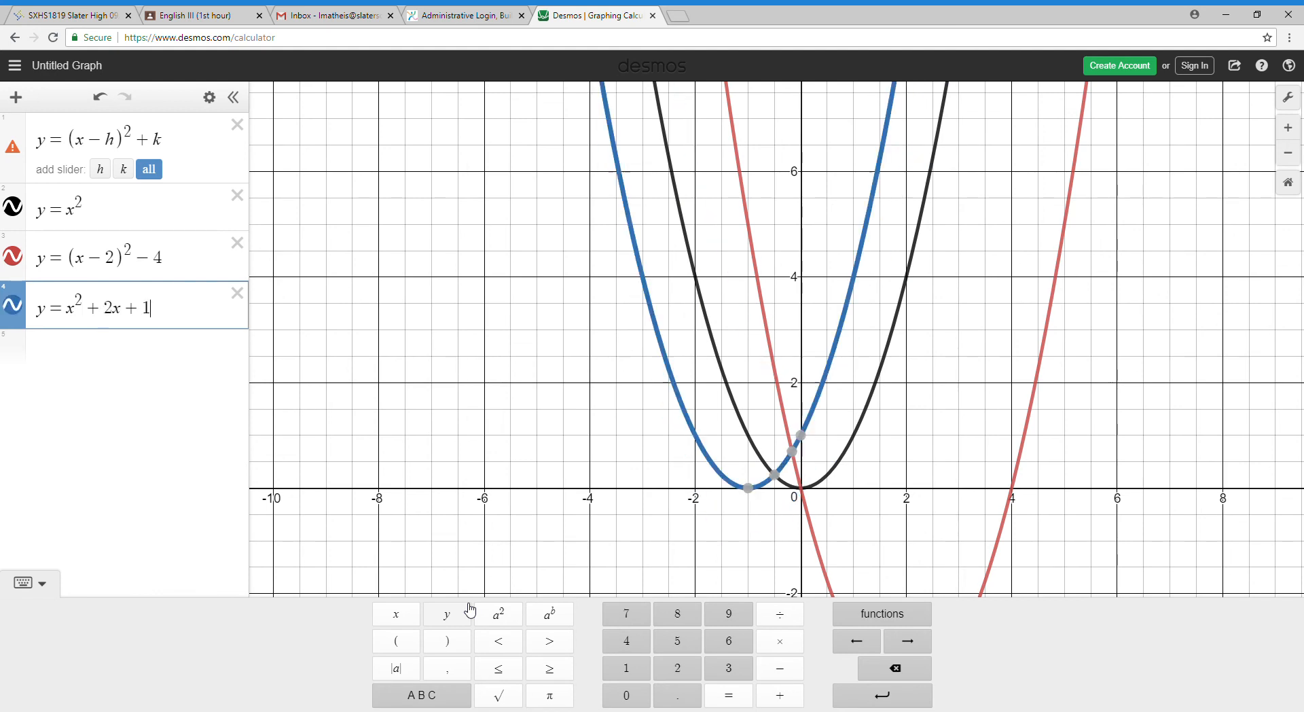
# Step: Compare the three parabolas on the graph and delete the expression y = (x − 2)² − 4
pyautogui.moveTo(611, 484); pyautogui.dragTo(568, 360)
pyautogui.moveTo(637, 484); pyautogui.dragTo(689, 507)
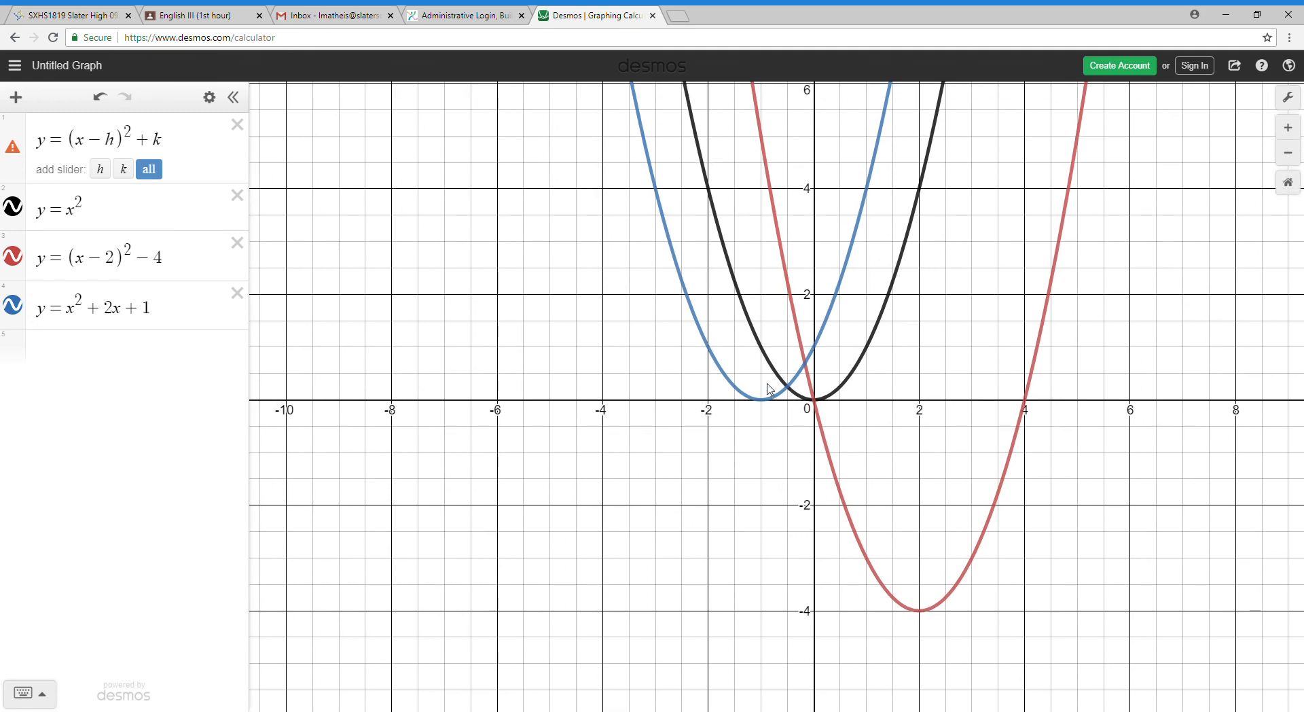
pyautogui.moveTo(657, 487); pyautogui.dragTo(734, 596)
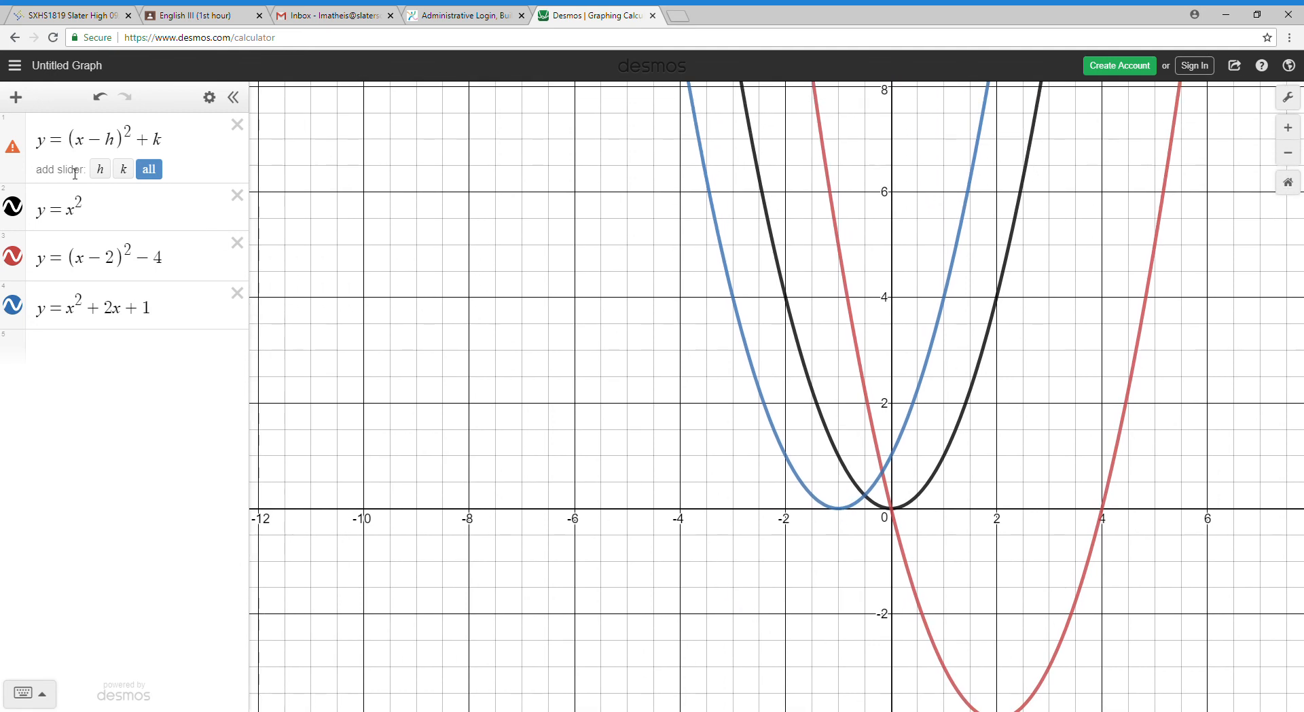
pyautogui.click(237, 243)
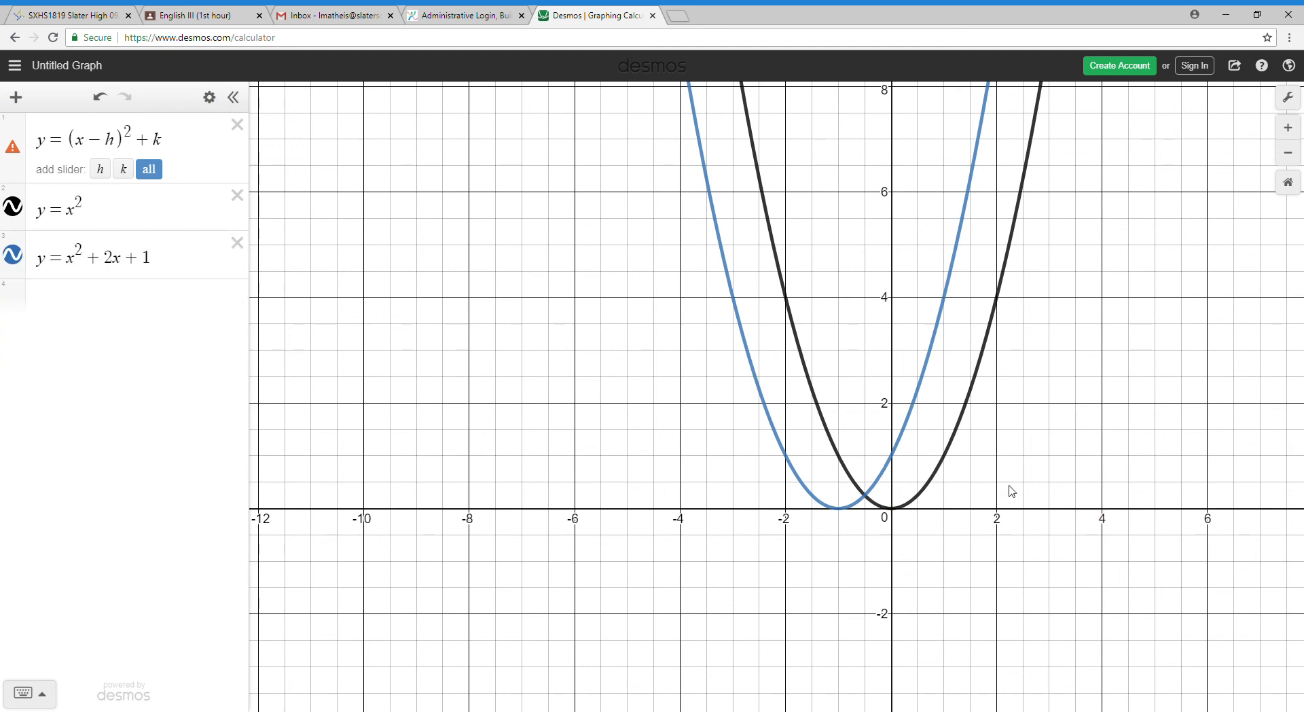
# Step: Add an empty fourth expression and highlight the right-hand side of y = x² + 2x + 1
pyautogui.click(81, 294)
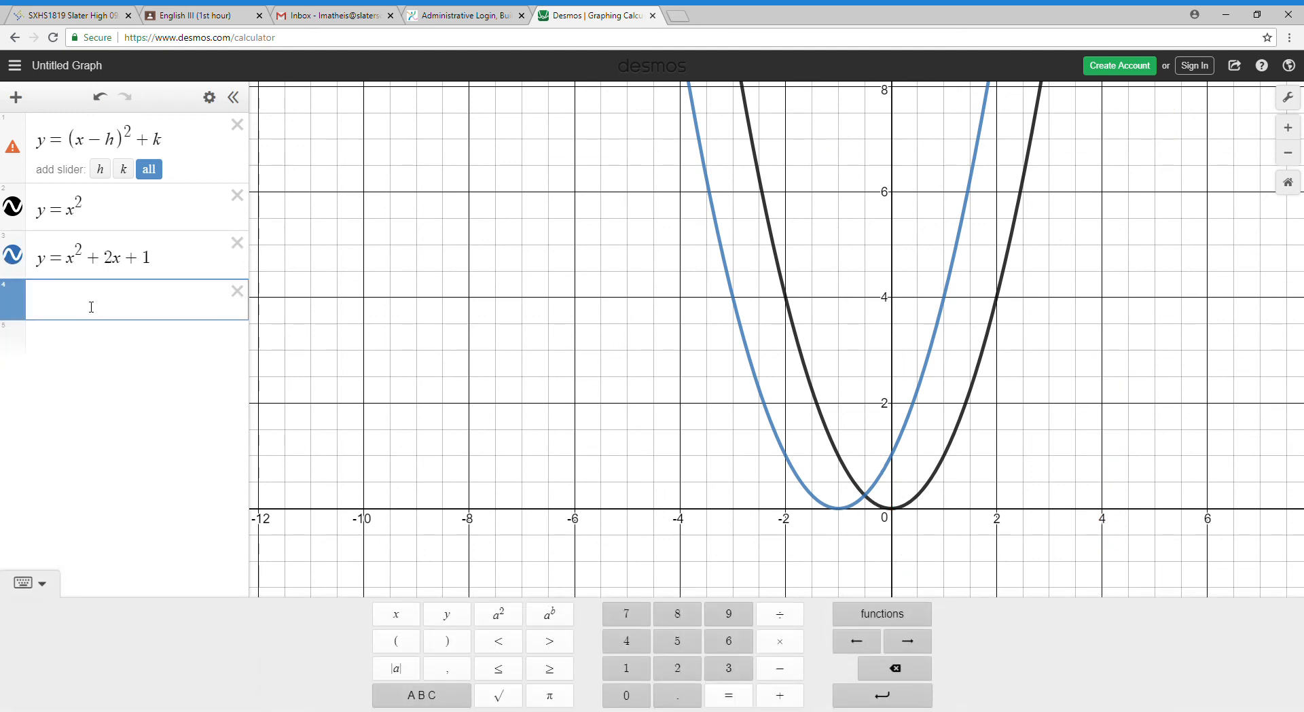
pyautogui.click(80, 261)
pyautogui.moveTo(67, 260); pyautogui.dragTo(156, 265)
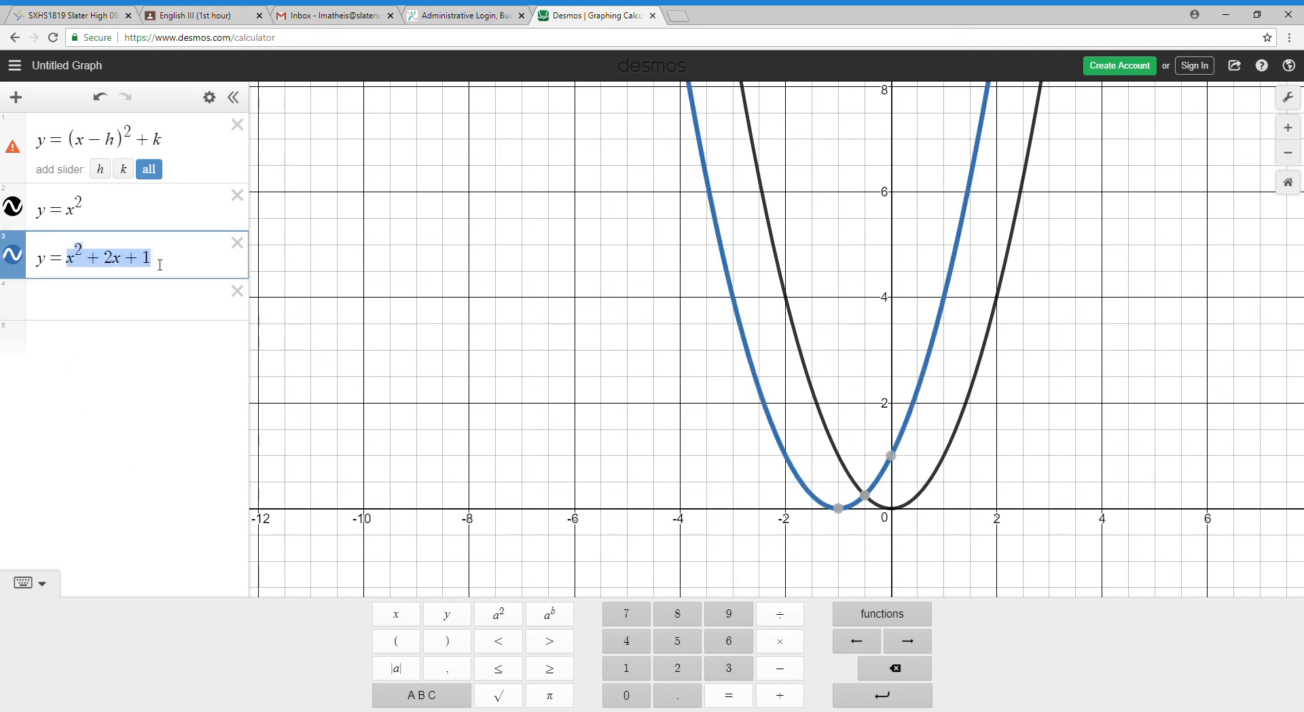
# Step: Enter y = (x + 1)² + 0 as the fourth expression, the vertex form of y = x² + 2x + 1
pyautogui.click(129, 291)
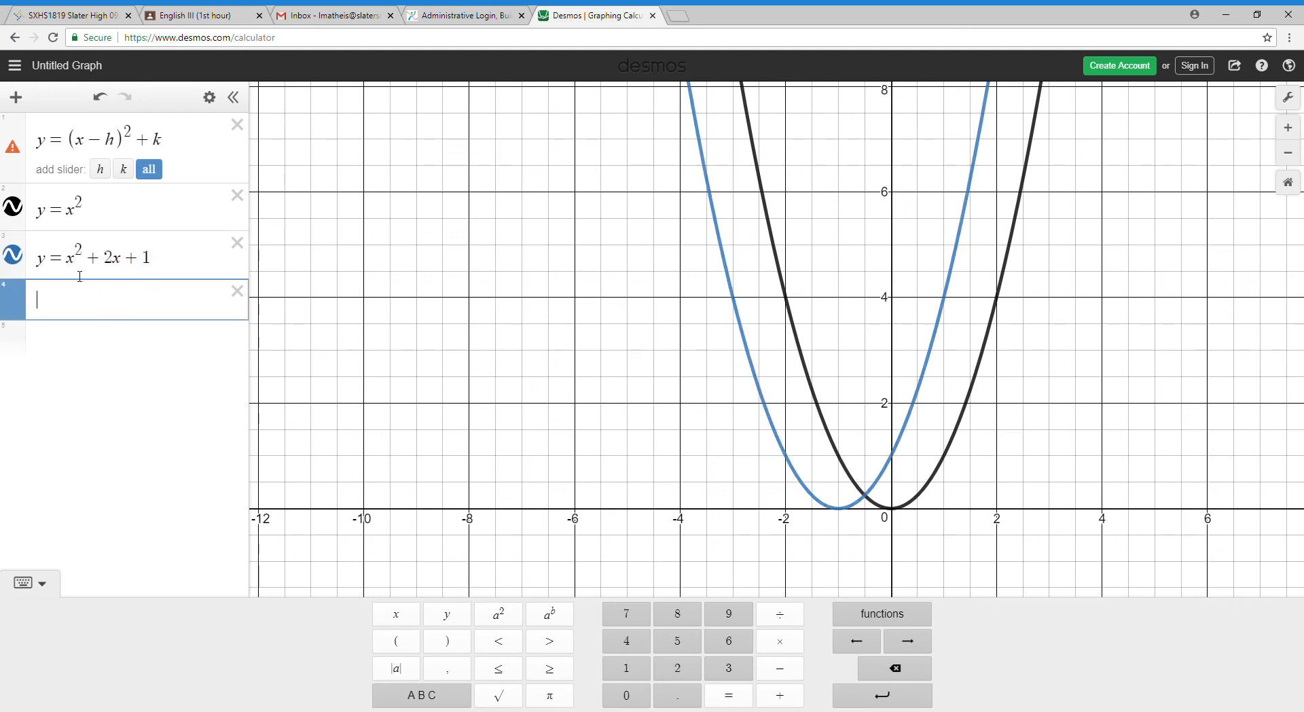
pyautogui.moveTo(74, 262); pyautogui.dragTo(159, 270)
pyautogui.click(116, 299)
pyautogui.write('y=(x')
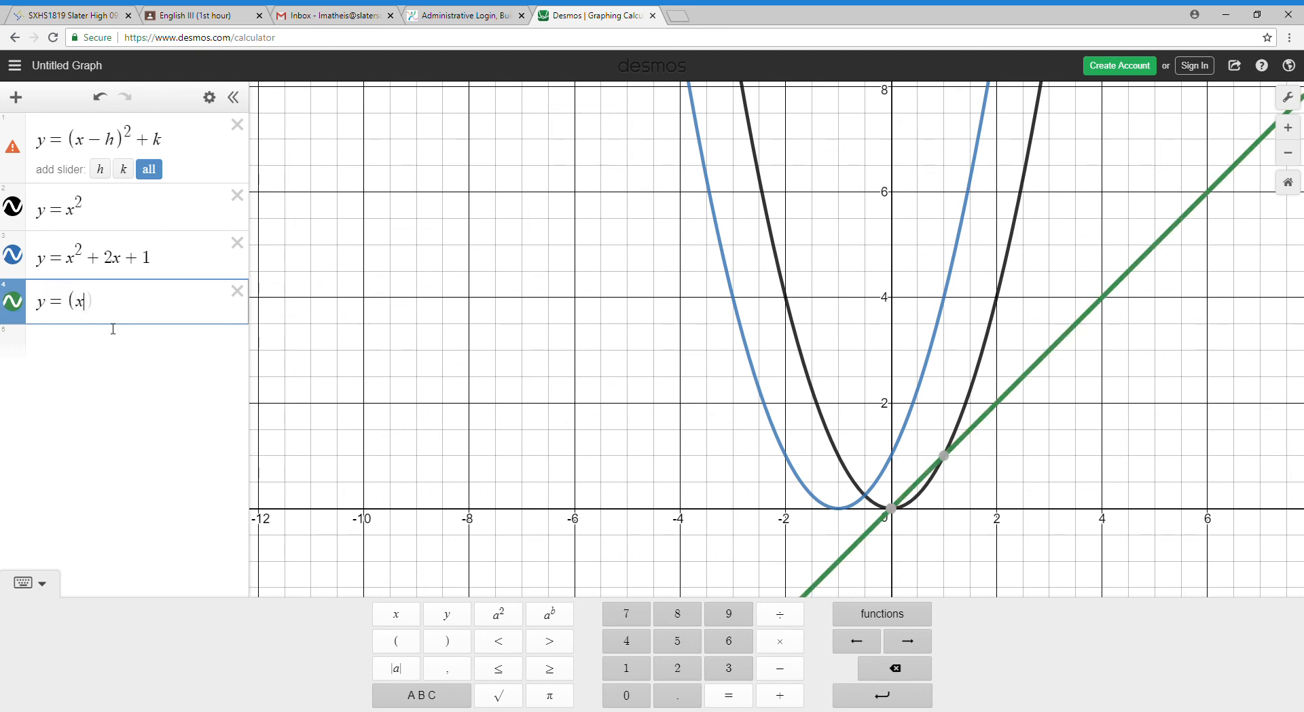
pyautogui.write('+1)')
pyautogui.click(482, 607)
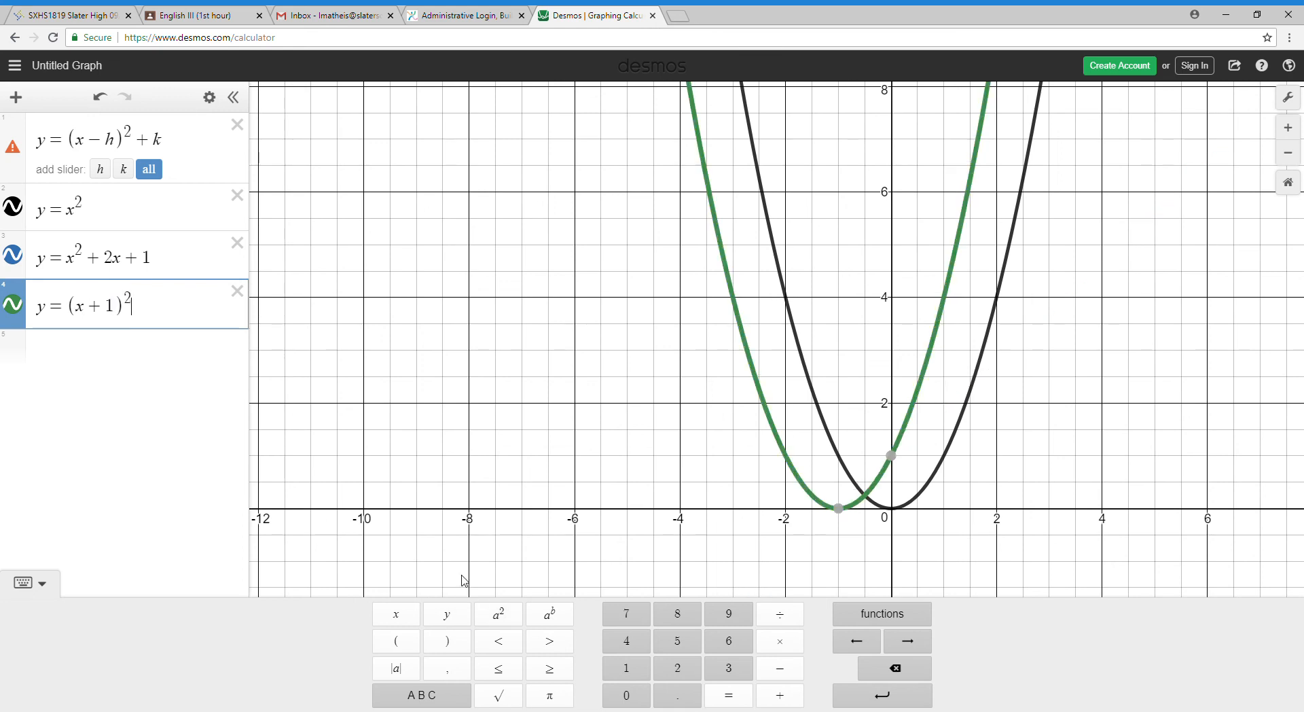
pyautogui.write('+0')
# Step: Hide the curves of the third and fourth expressions and show both again to compare them
pyautogui.click(13, 304)
pyautogui.click(12, 255)
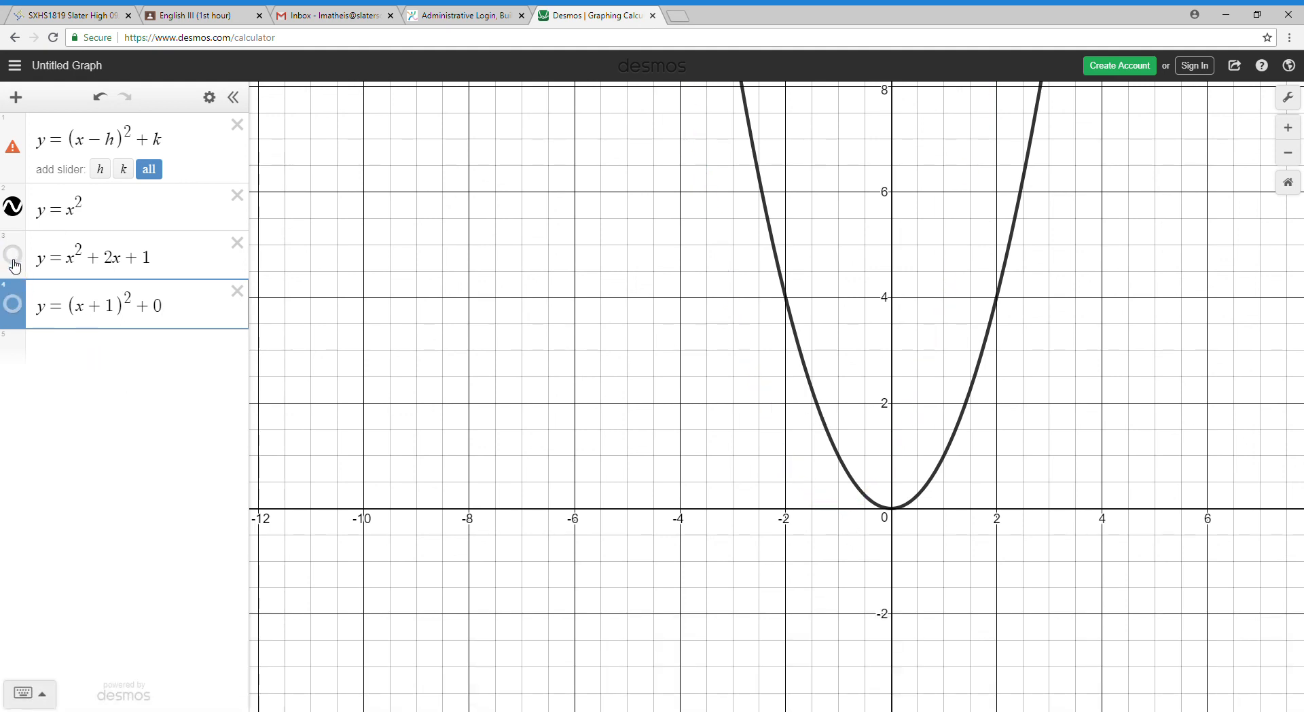
pyautogui.click(12, 254)
pyautogui.click(13, 304)
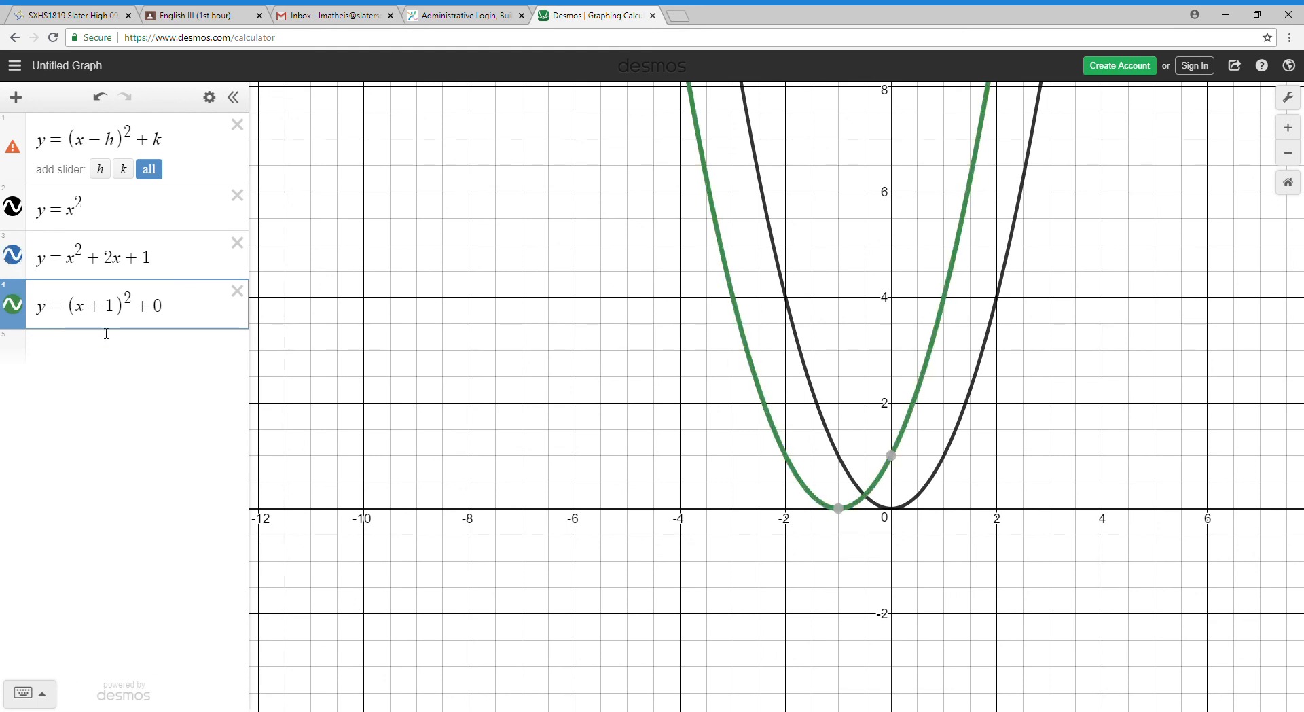
# Step: Highlight y = x² + 2x + 1 and y = (x + 1)² + 0 in turn to compare the standard and vertex forms
pyautogui.moveTo(75, 265); pyautogui.dragTo(167, 263)
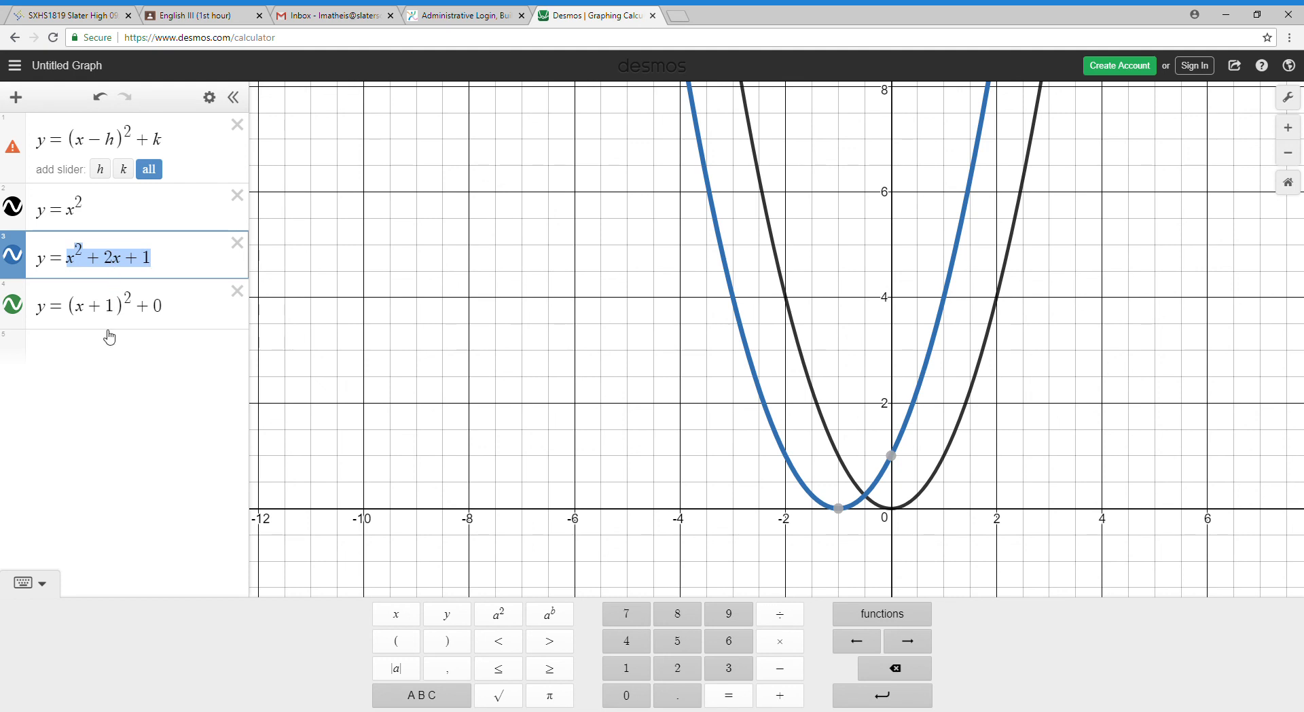
pyautogui.click(39, 320)
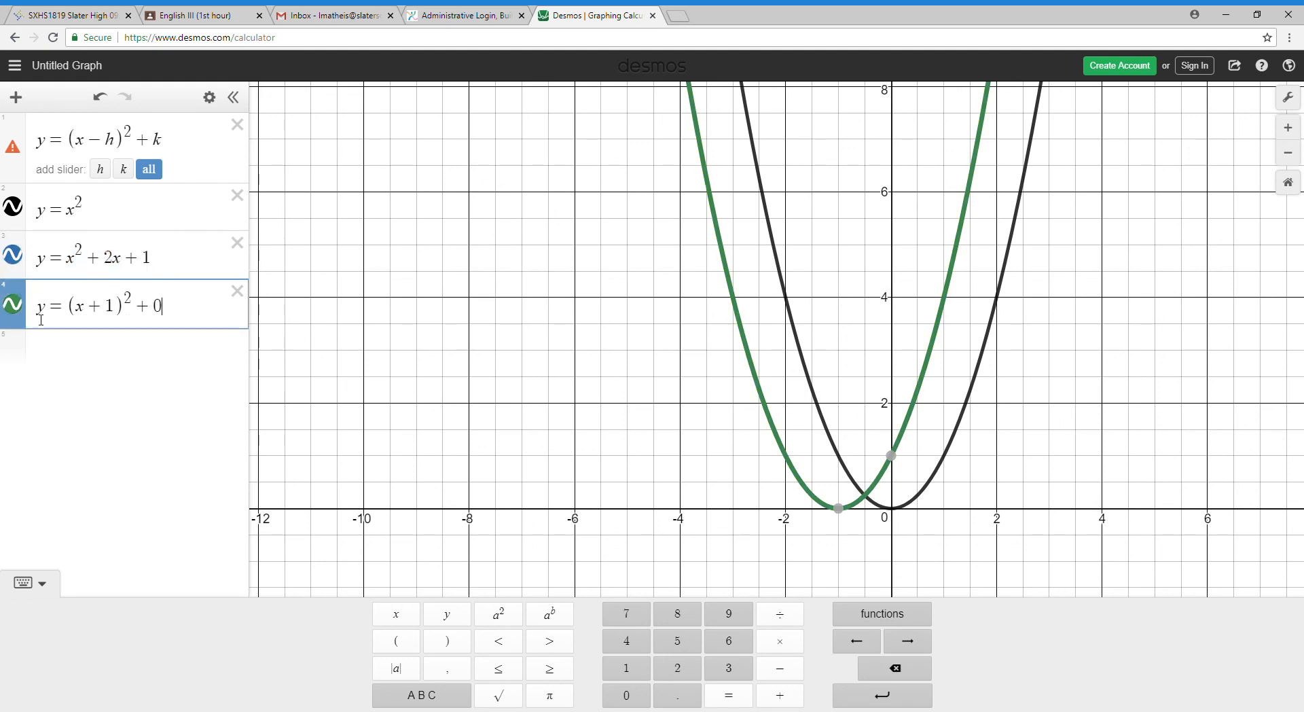
pyautogui.moveTo(166, 305); pyautogui.dragTo(52, 310)
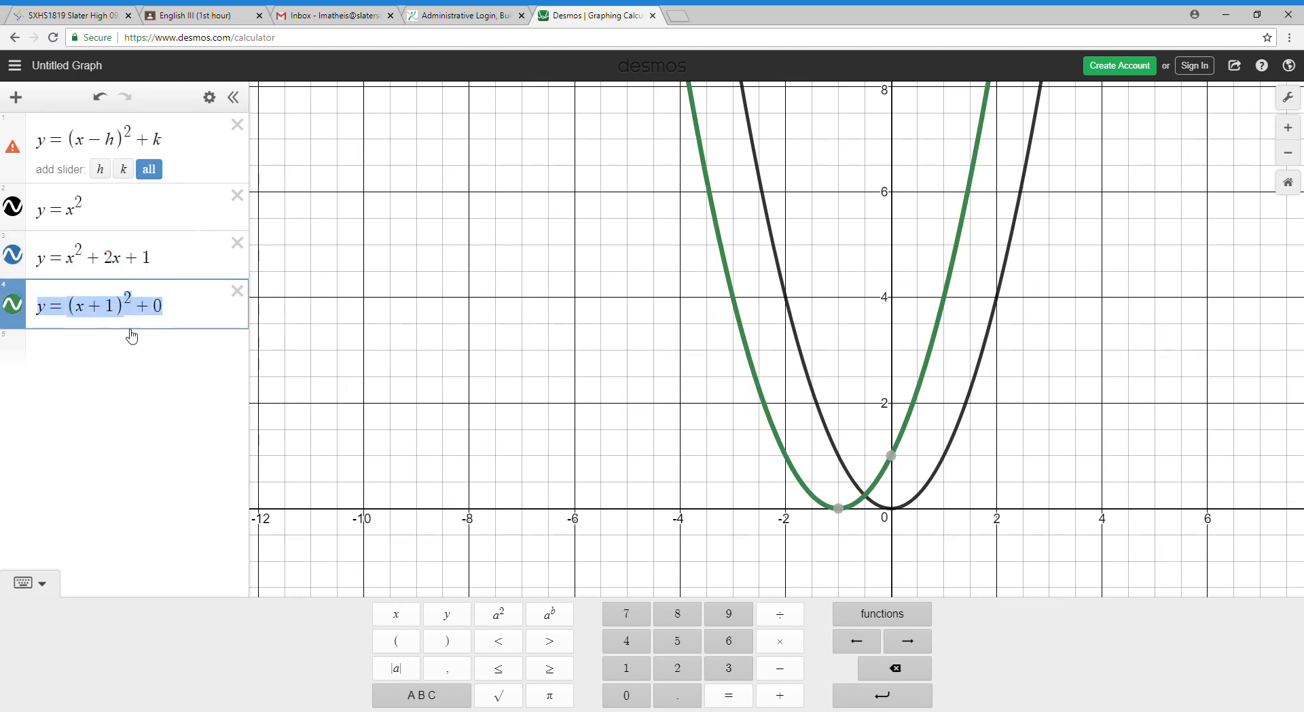
pyautogui.moveTo(160, 264); pyautogui.dragTo(38, 269)
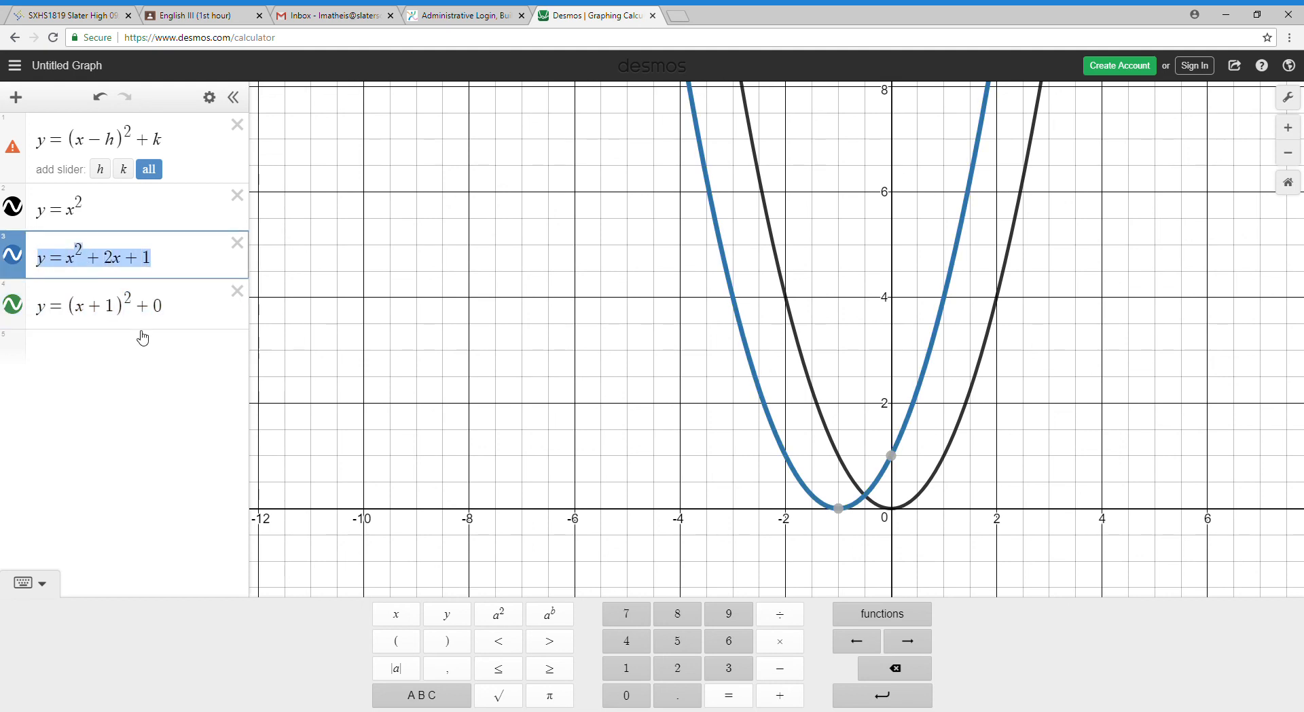
pyautogui.click(170, 307)
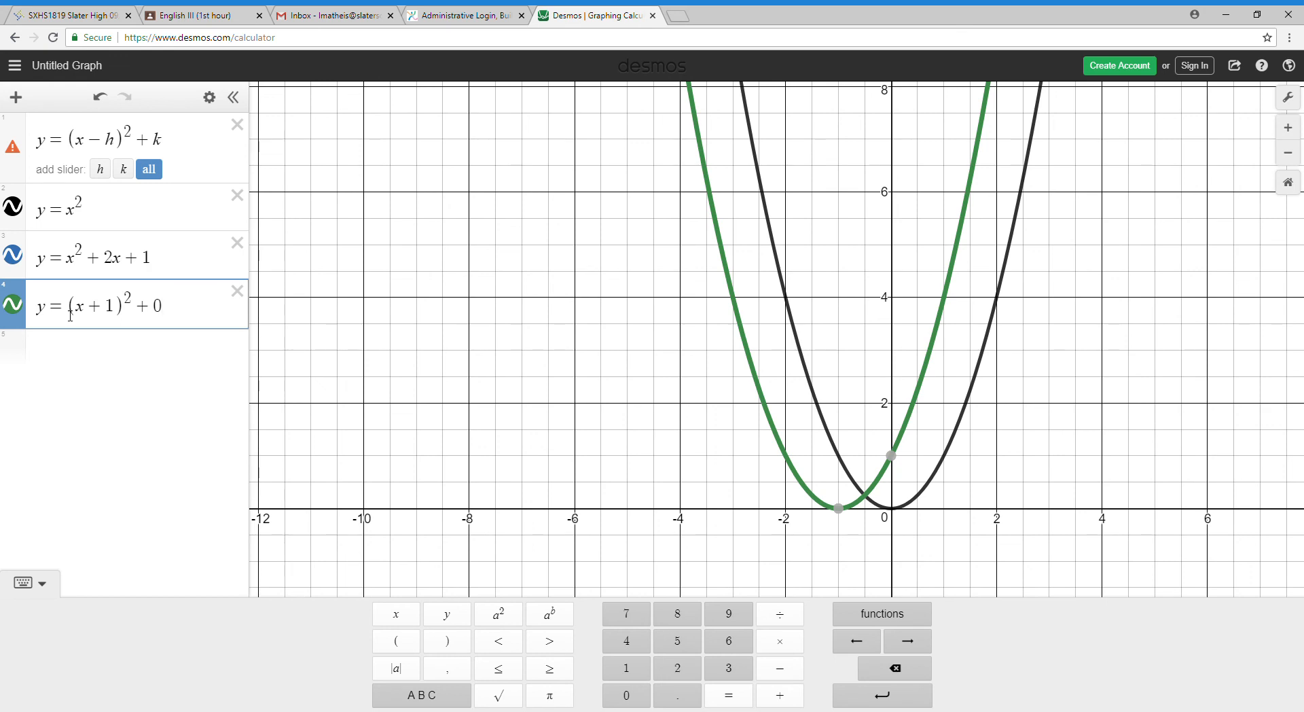
# Step: Clear the fourth expression and rewrite the third expression as y = (x − 2)² + 3
pyautogui.moveTo(180, 313); pyautogui.dragTo(38, 318)
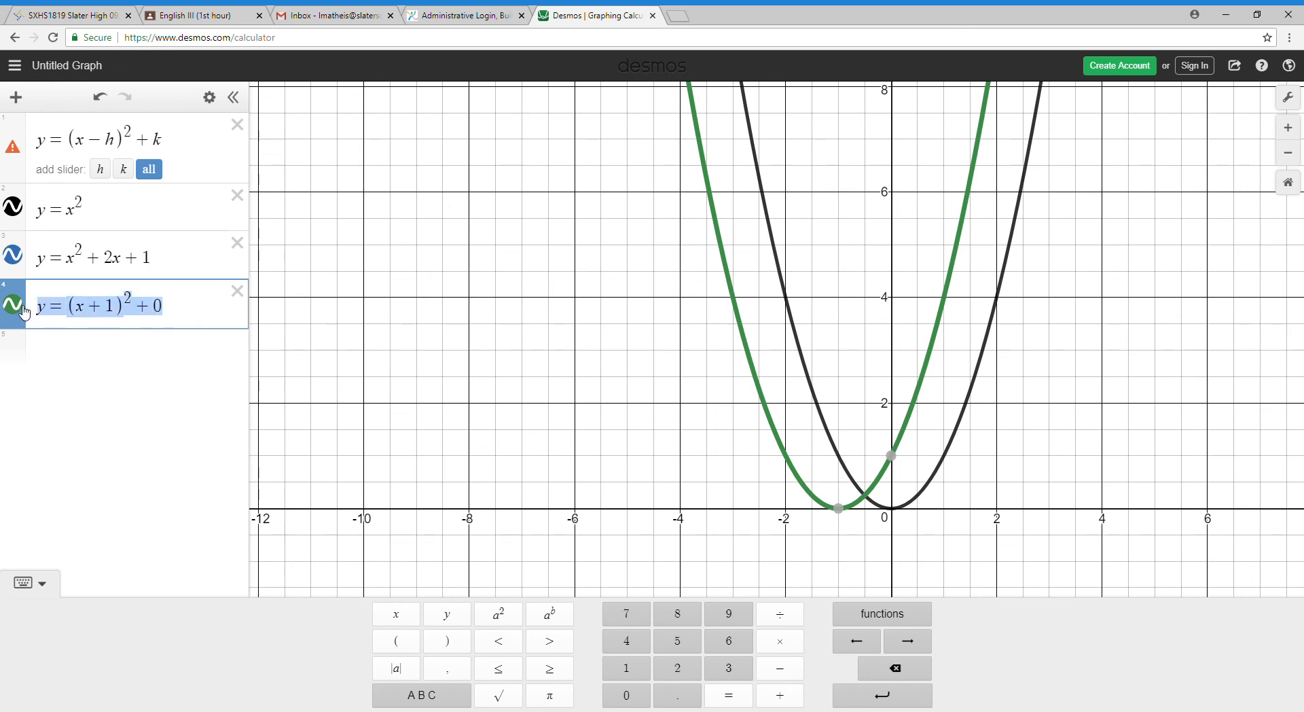
pyautogui.press('BackSpace')
pyautogui.moveTo(170, 258); pyautogui.dragTo(80, 263)
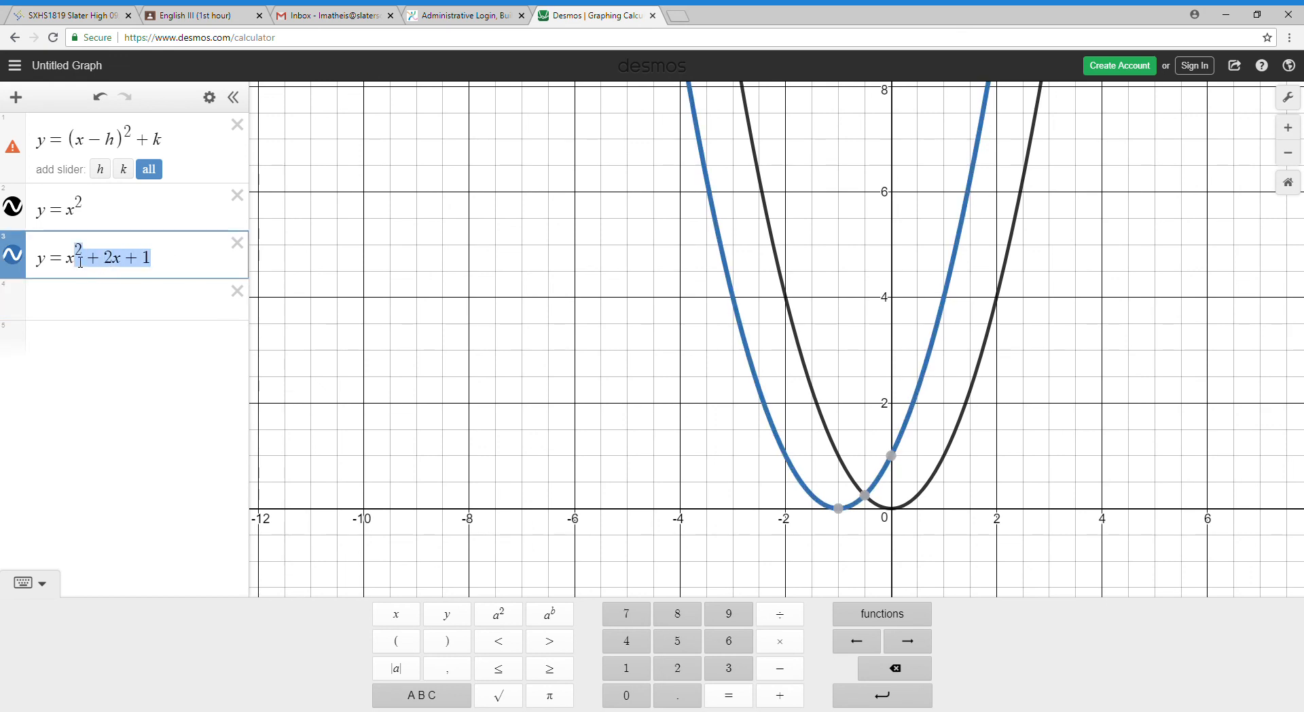
pyautogui.press('BackSpace')
pyautogui.press('BackSpace')
pyautogui.write('(')
pyautogui.write('x-')
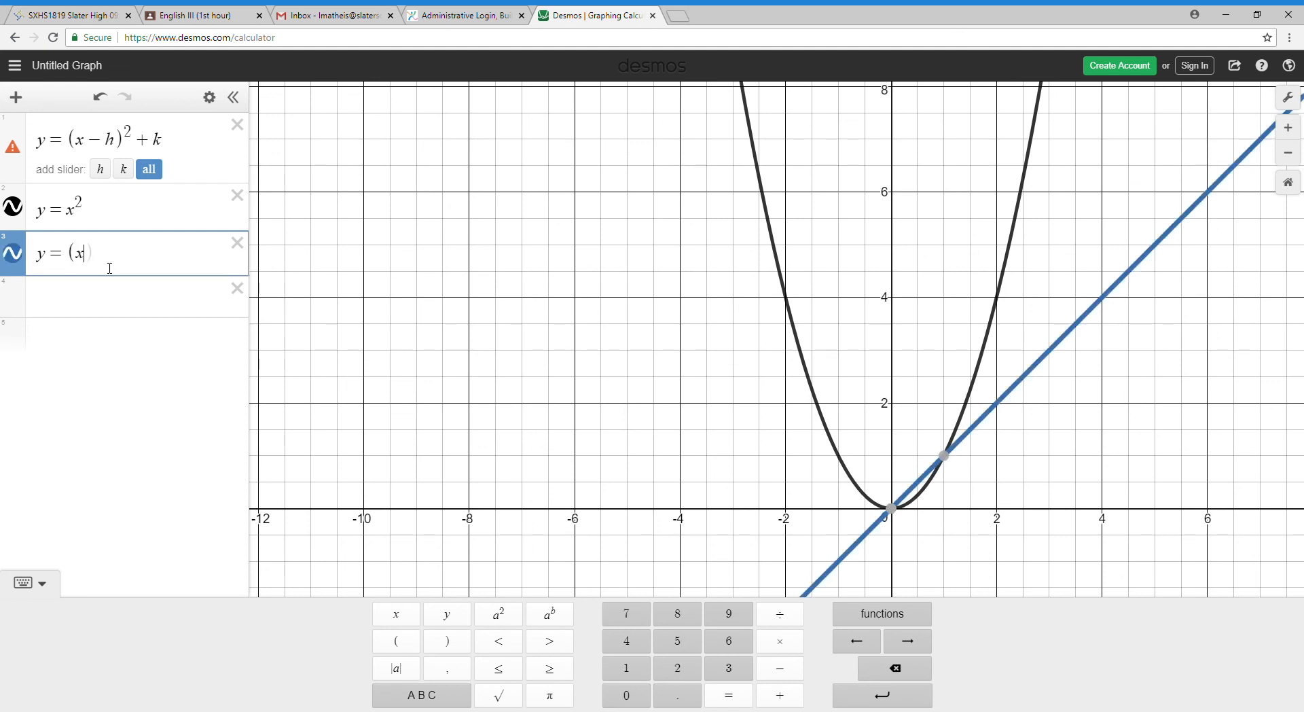
pyautogui.write('2)')
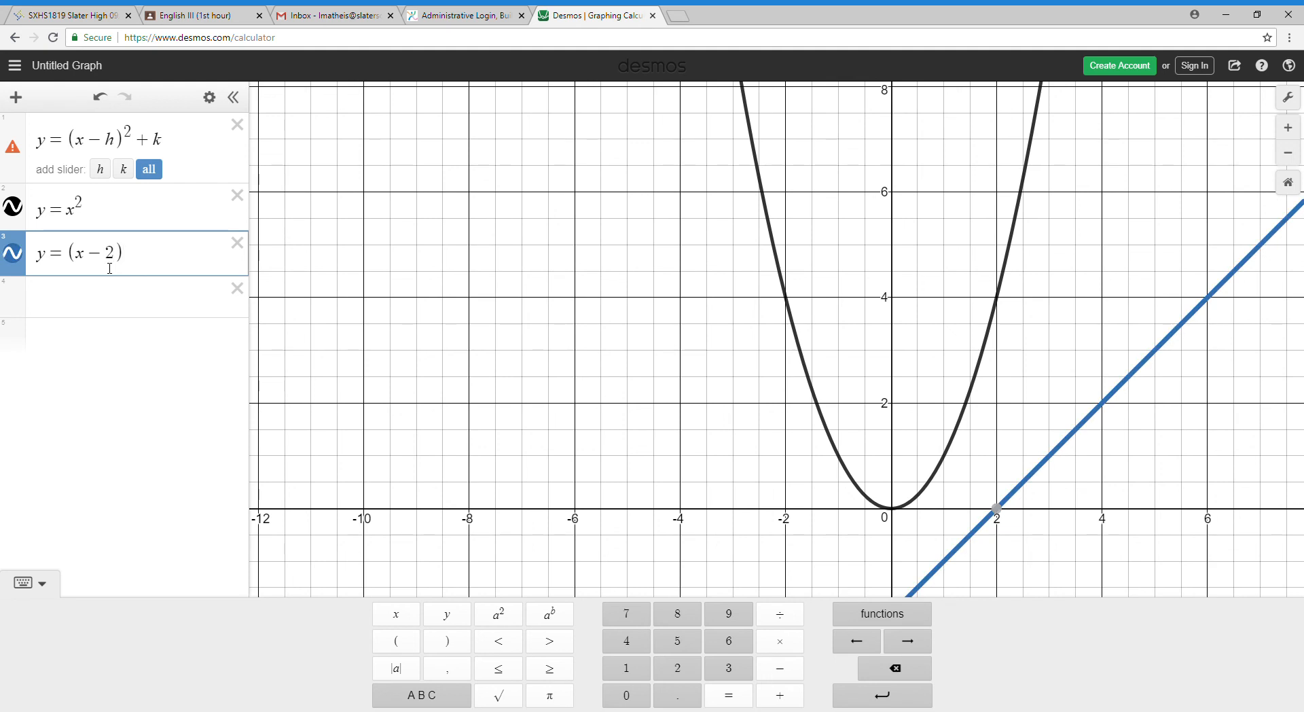
pyautogui.click(487, 615)
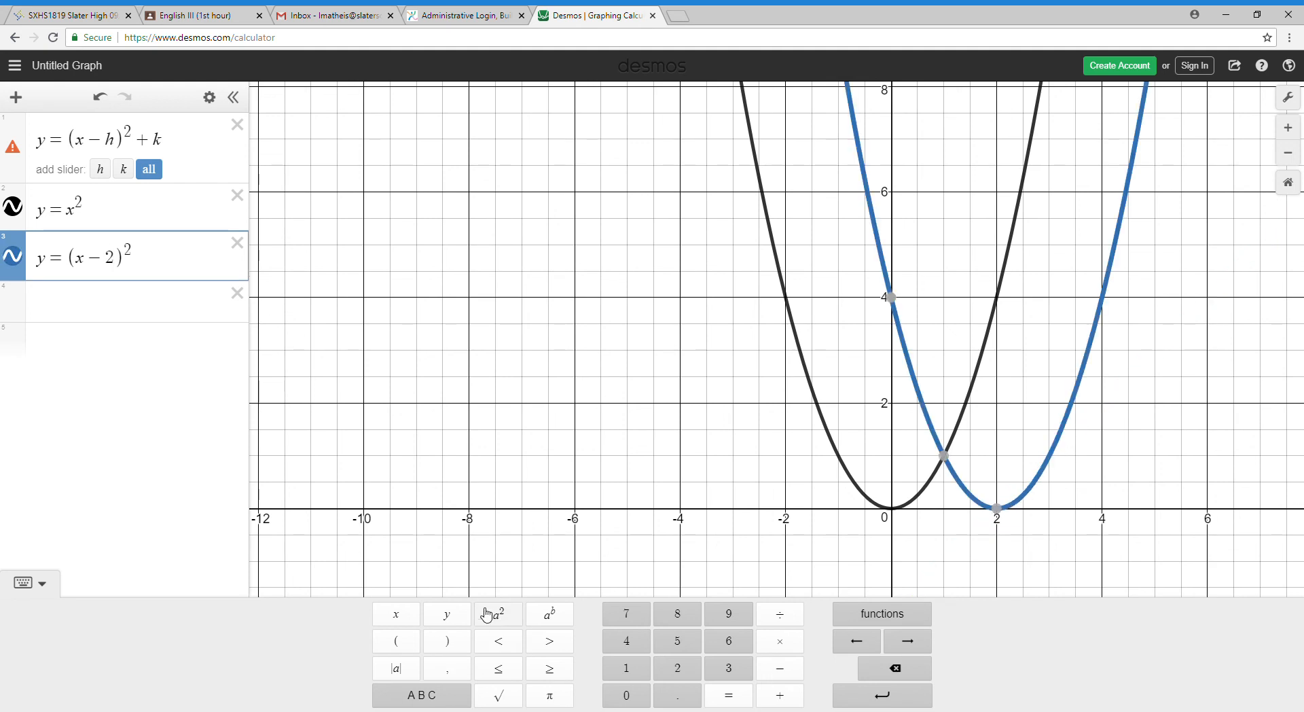
pyautogui.write('+3')
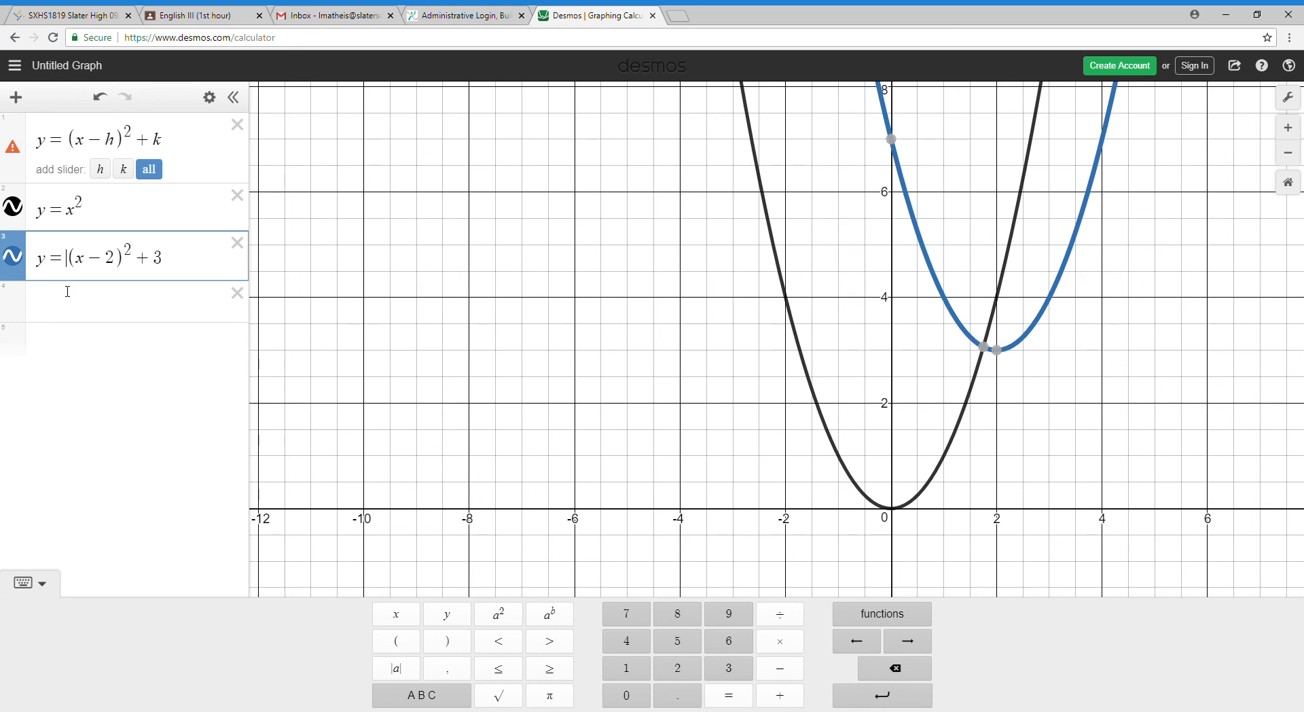
# Step: Put a minus sign before (x − 2)² in the third expression, examine the parabola, and remove the sign again
pyautogui.write('-')
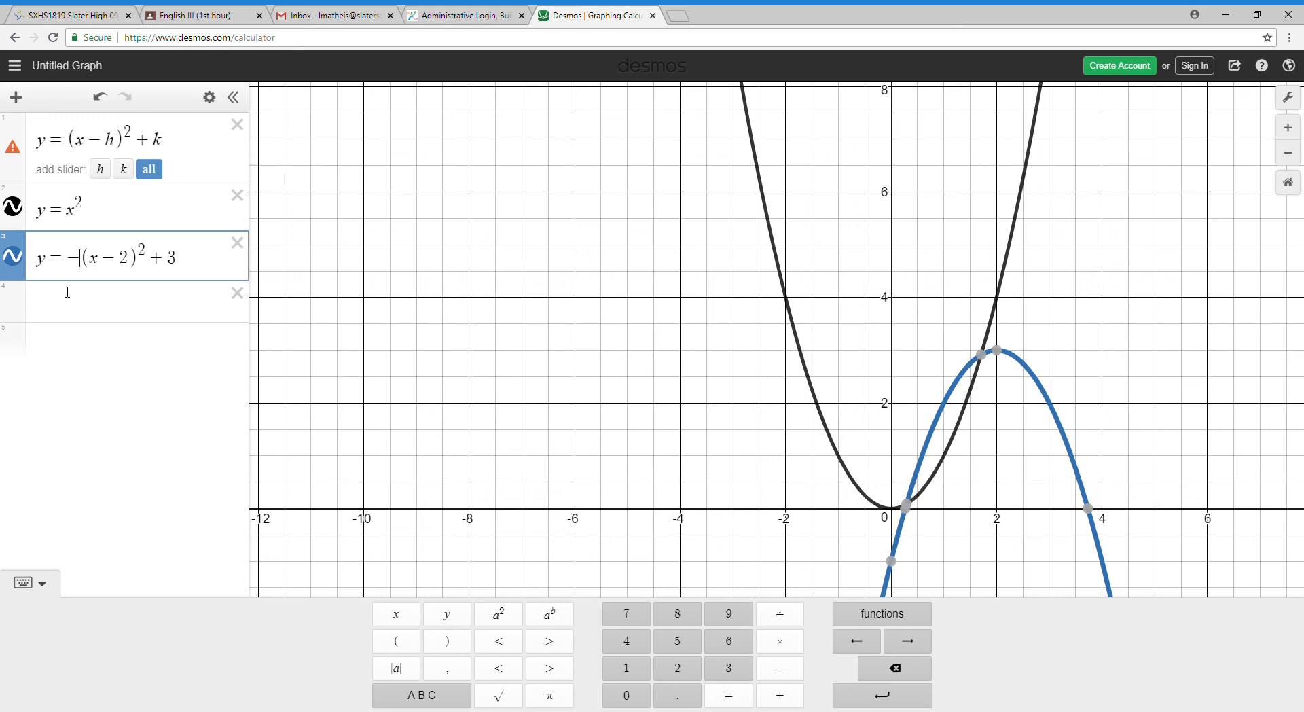
pyautogui.moveTo(893, 383); pyautogui.dragTo(850, 175)
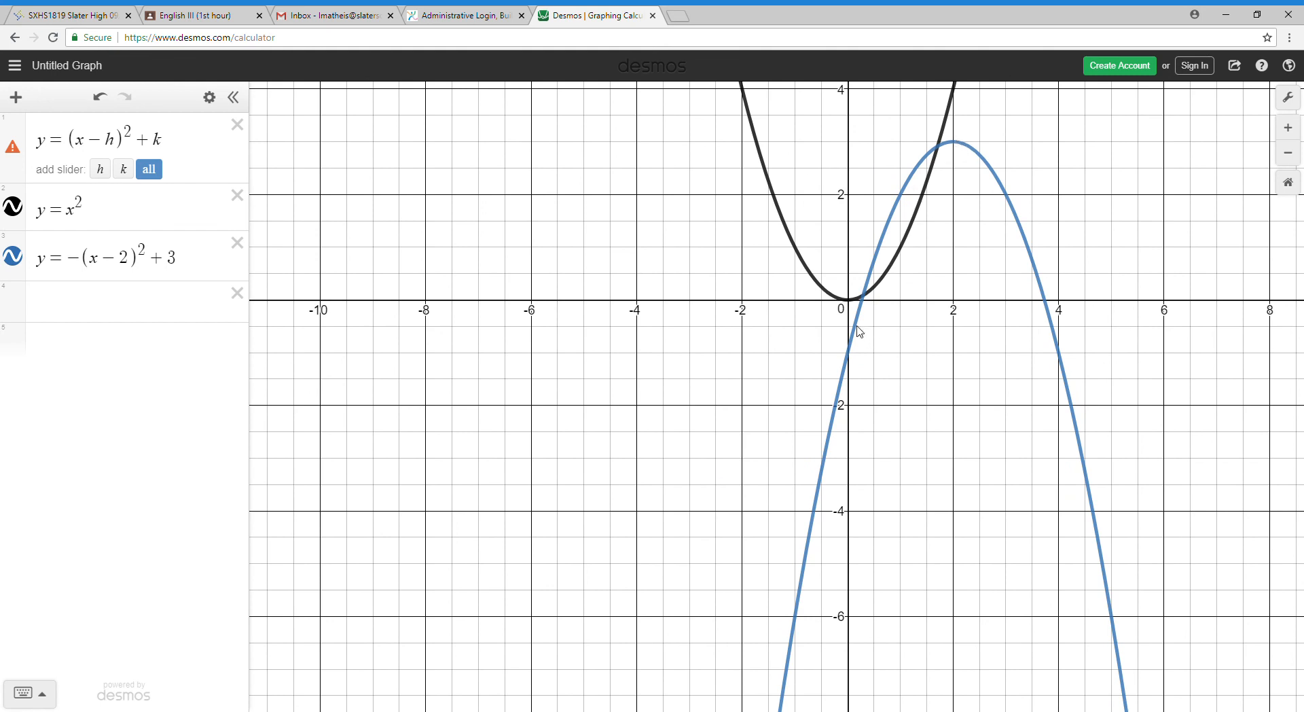
pyautogui.click(86, 261)
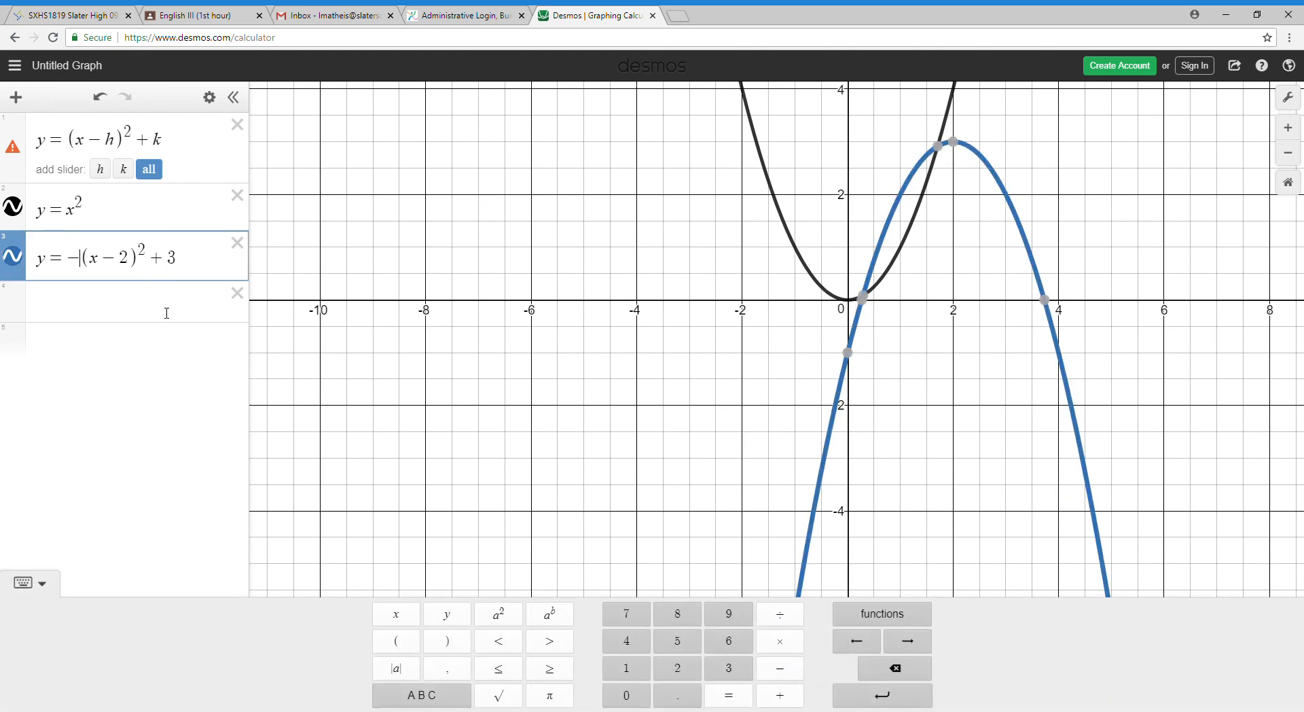
pyautogui.scroll(1, 366, 480)
pyautogui.scroll(-2, 367, 480)
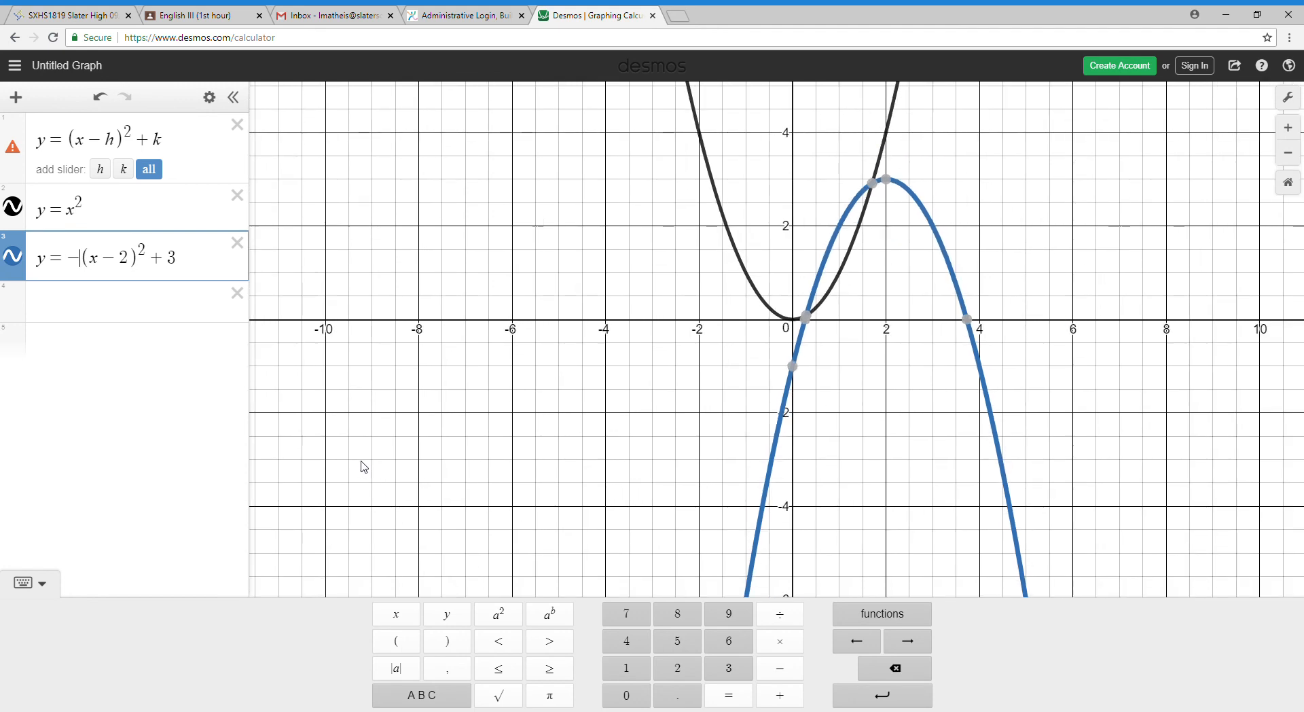
pyautogui.press('BackSpace')
pyautogui.moveTo(429, 340); pyautogui.dragTo(398, 511)
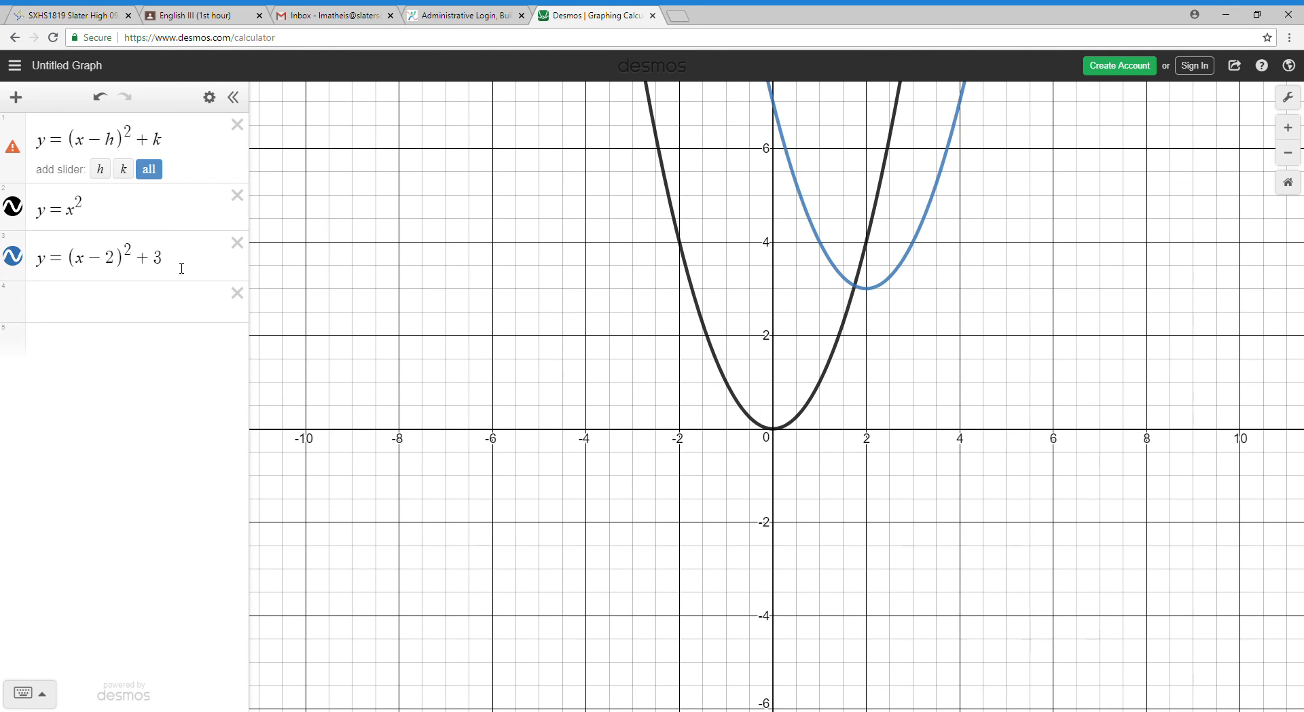
# Step: Replace the right-hand side of the third expression with x²
pyautogui.moveTo(182, 268); pyautogui.dragTo(93, 263)
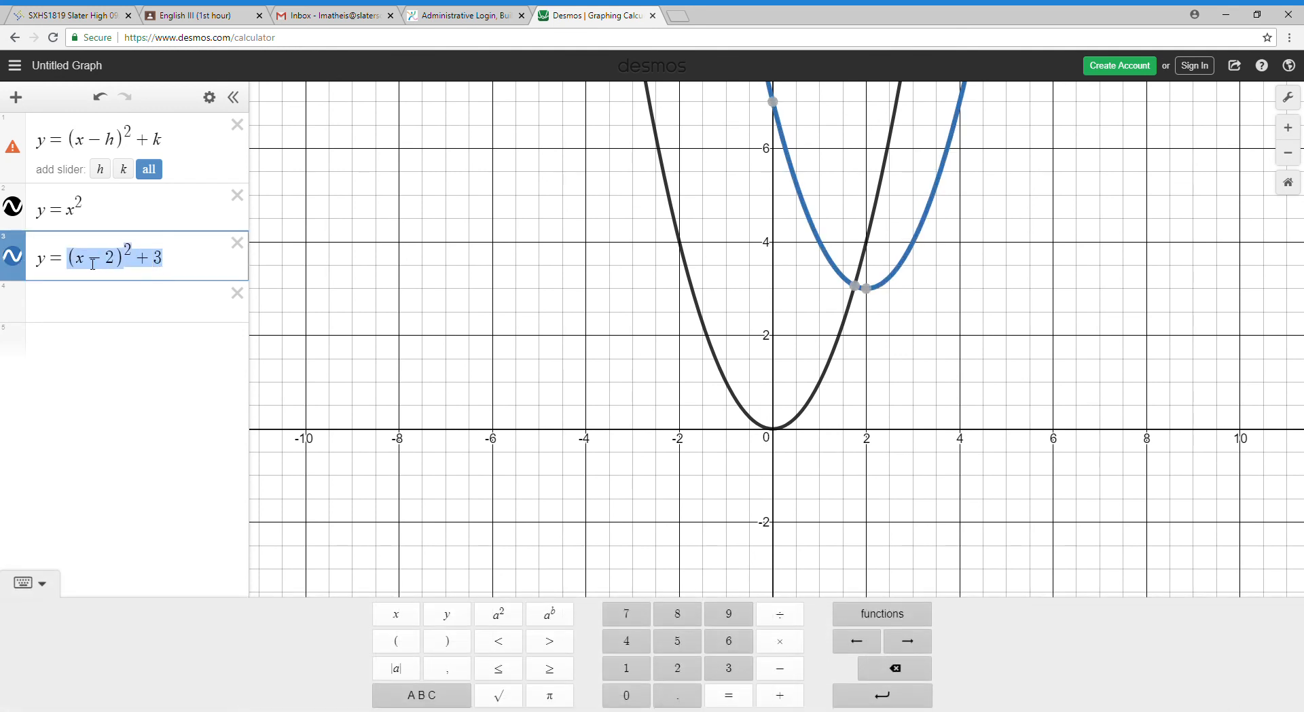
pyautogui.write('x')
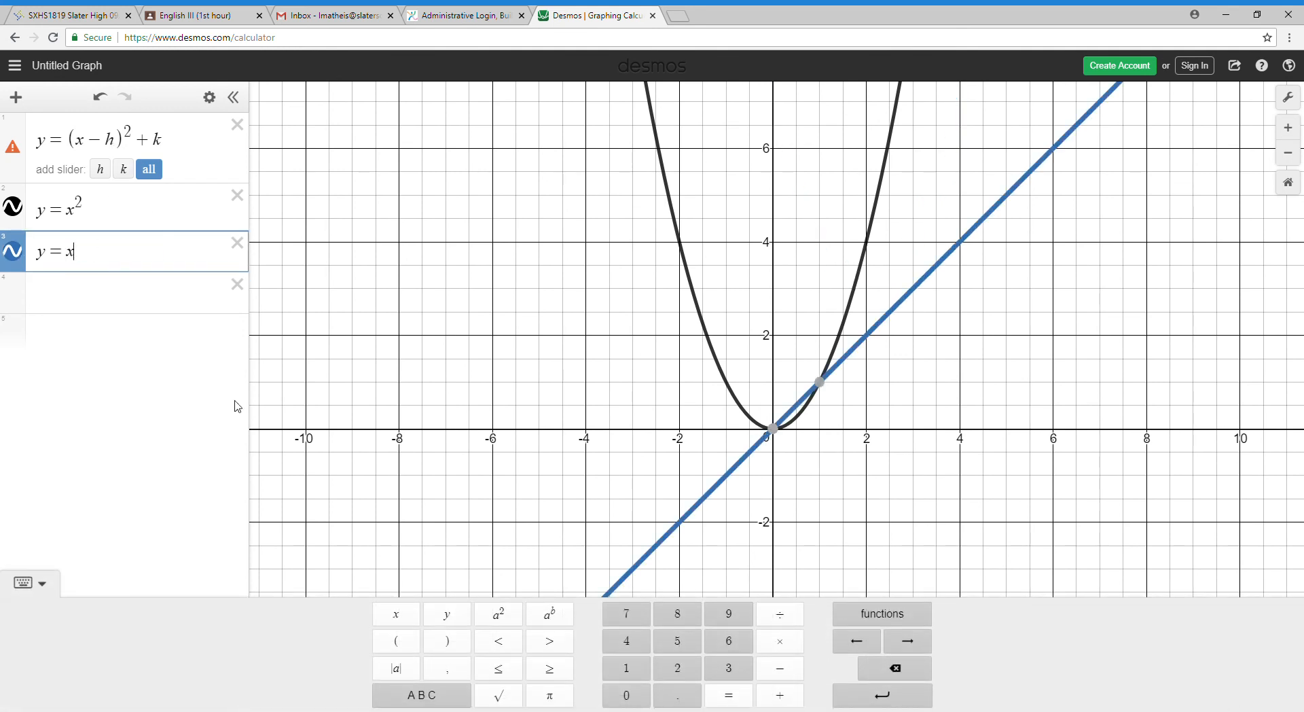
pyautogui.click(487, 617)
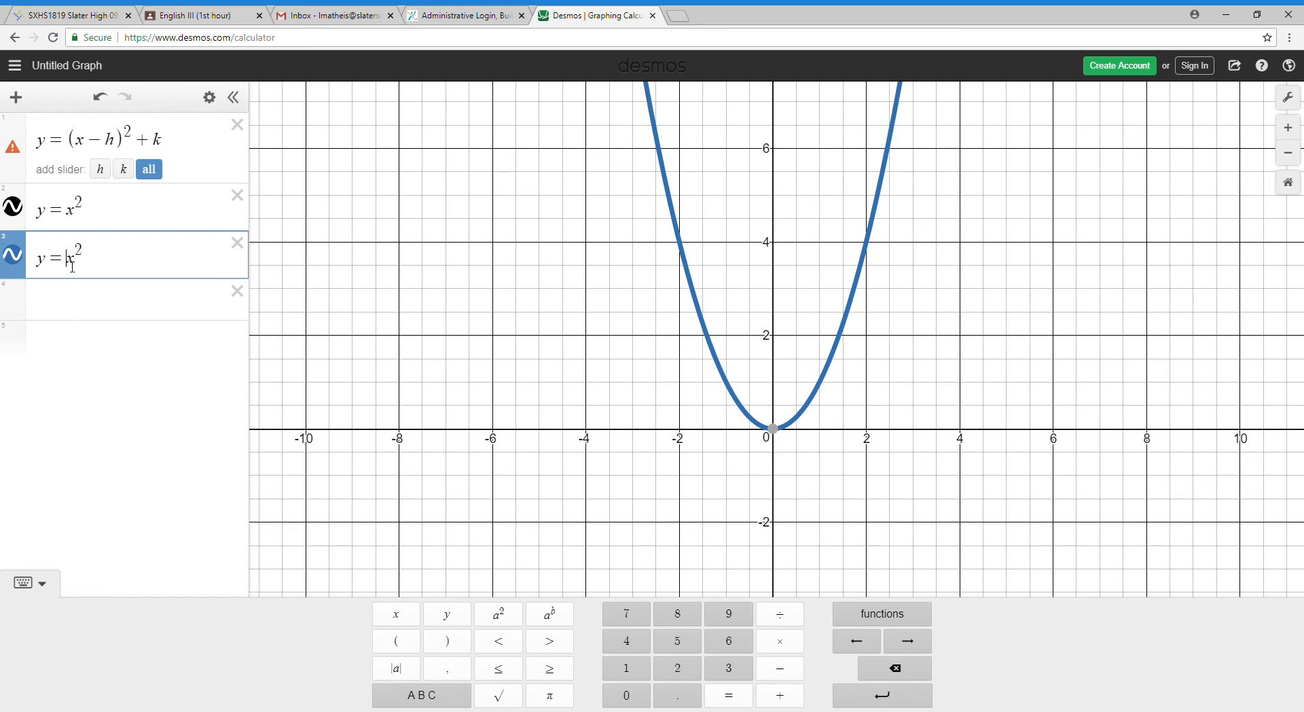
# Step: Try the coefficients 3 and 1/3 in front of x² in the third expression, removing each one again
pyautogui.write('3')
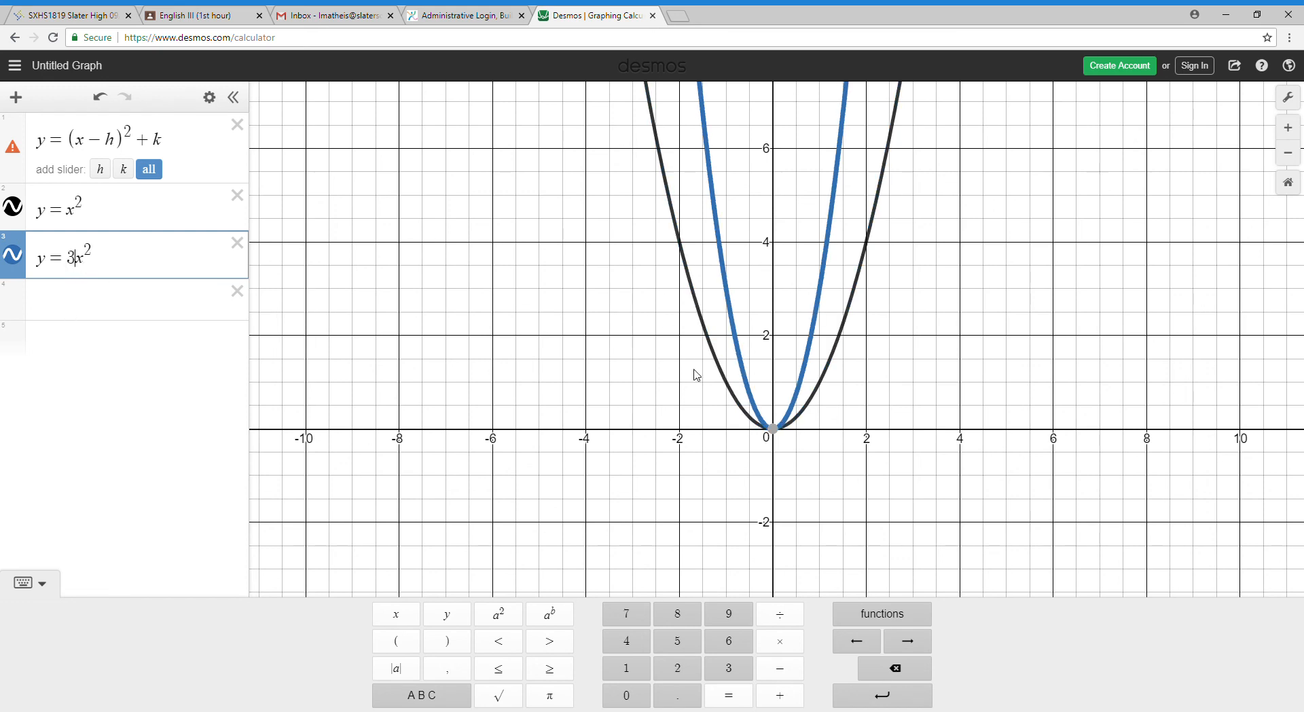
pyautogui.press('BackSpace')
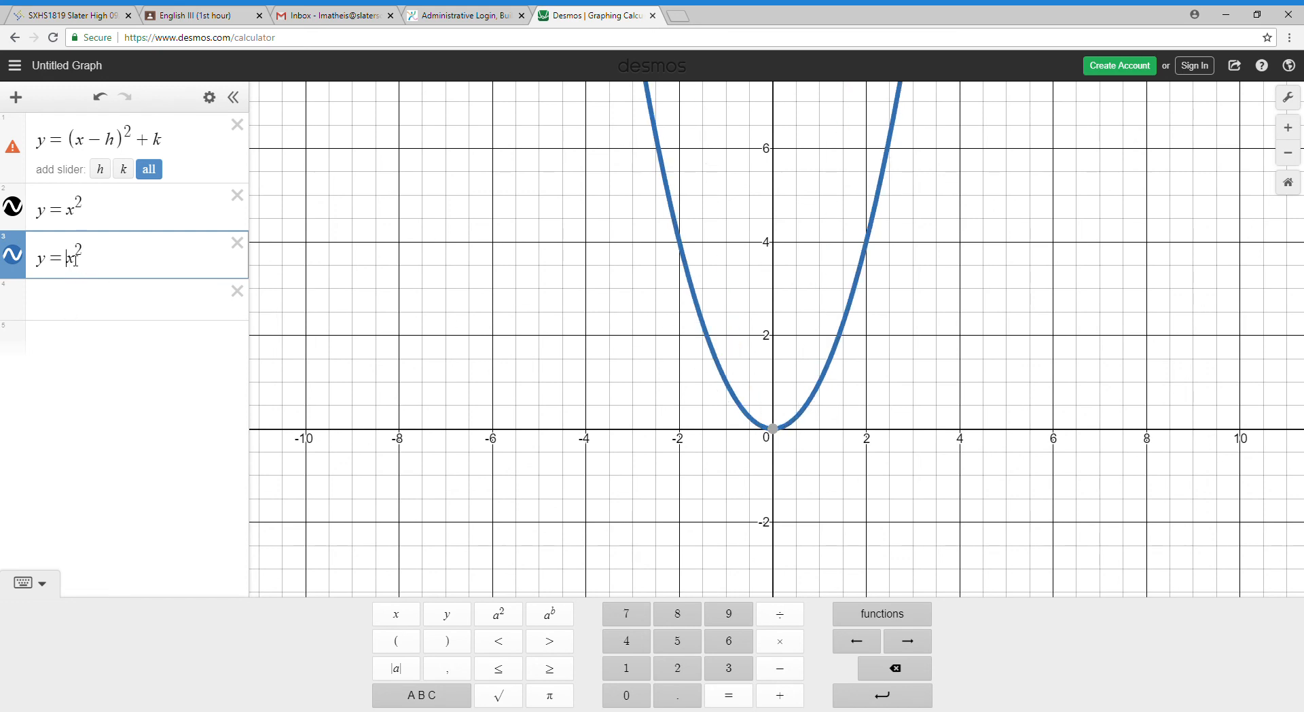
pyautogui.write('1/3')
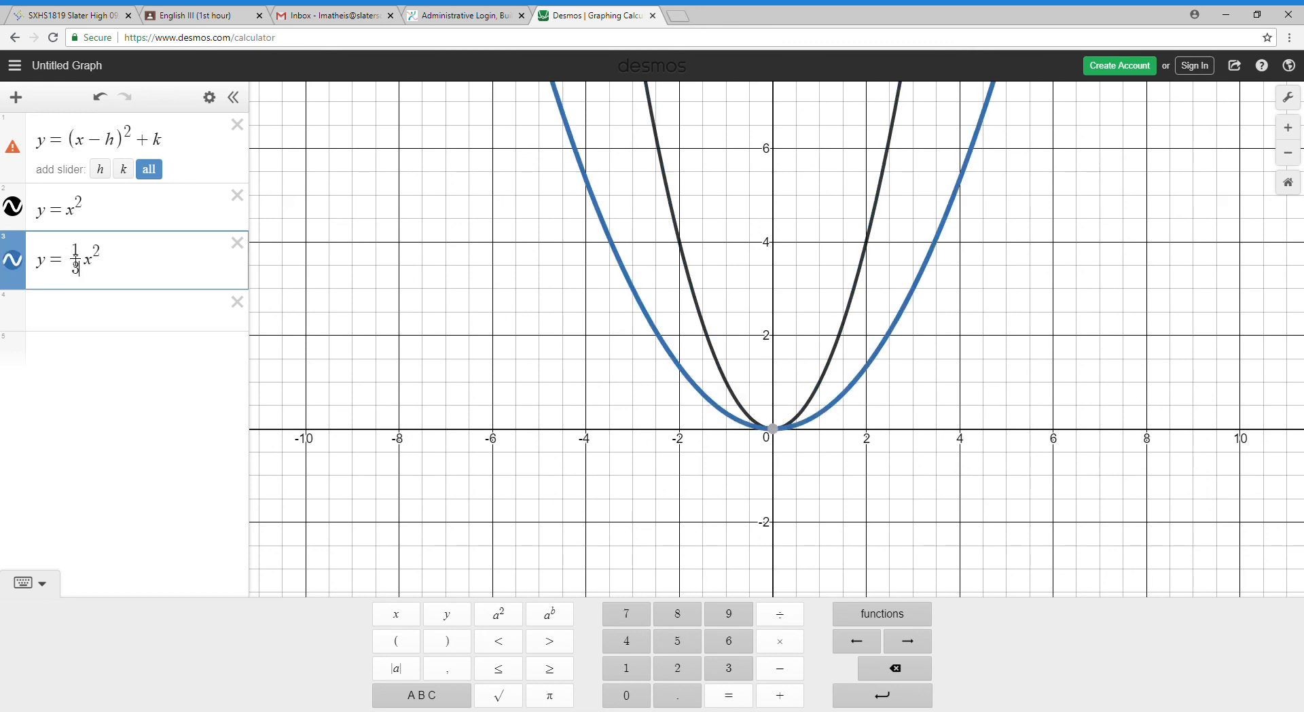
pyautogui.press('BackSpace')
pyautogui.press('BackSpace')
pyautogui.press('BackSpace')
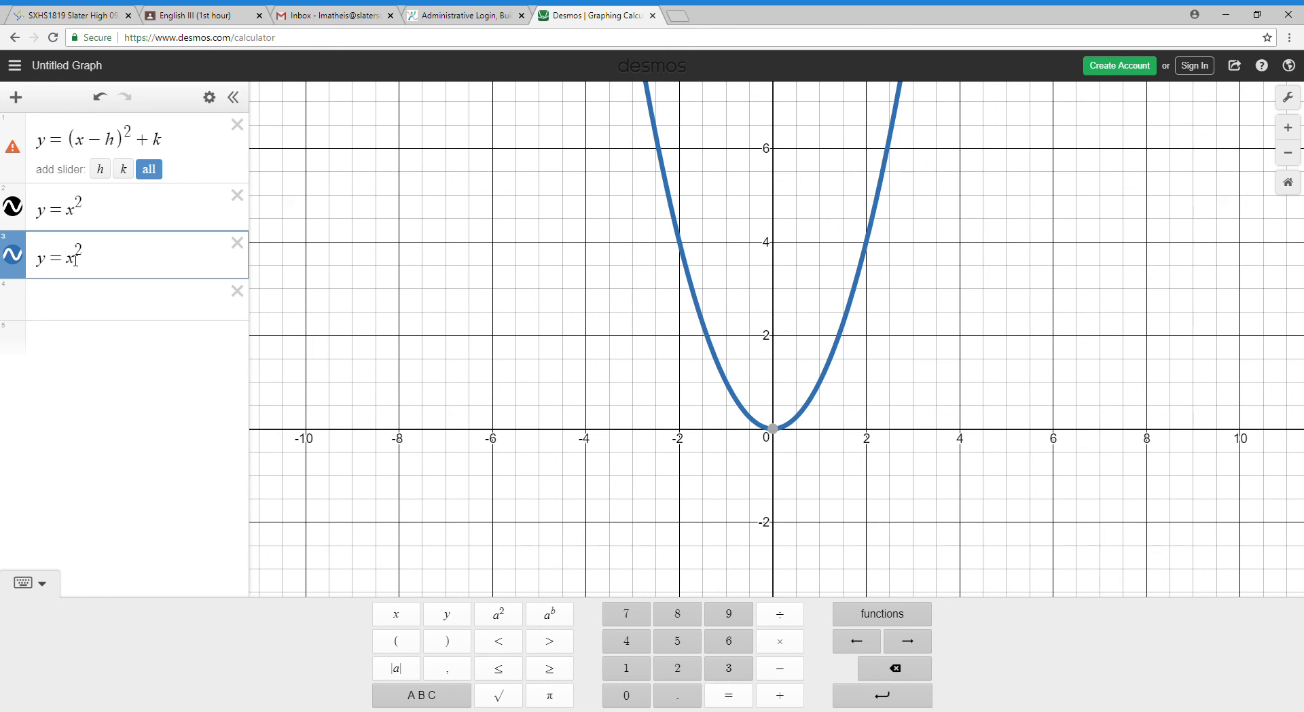
# Step: Try the coefficients 6 and 1/6 in front of x² in the third expression, removing each one again
pyautogui.write('6')
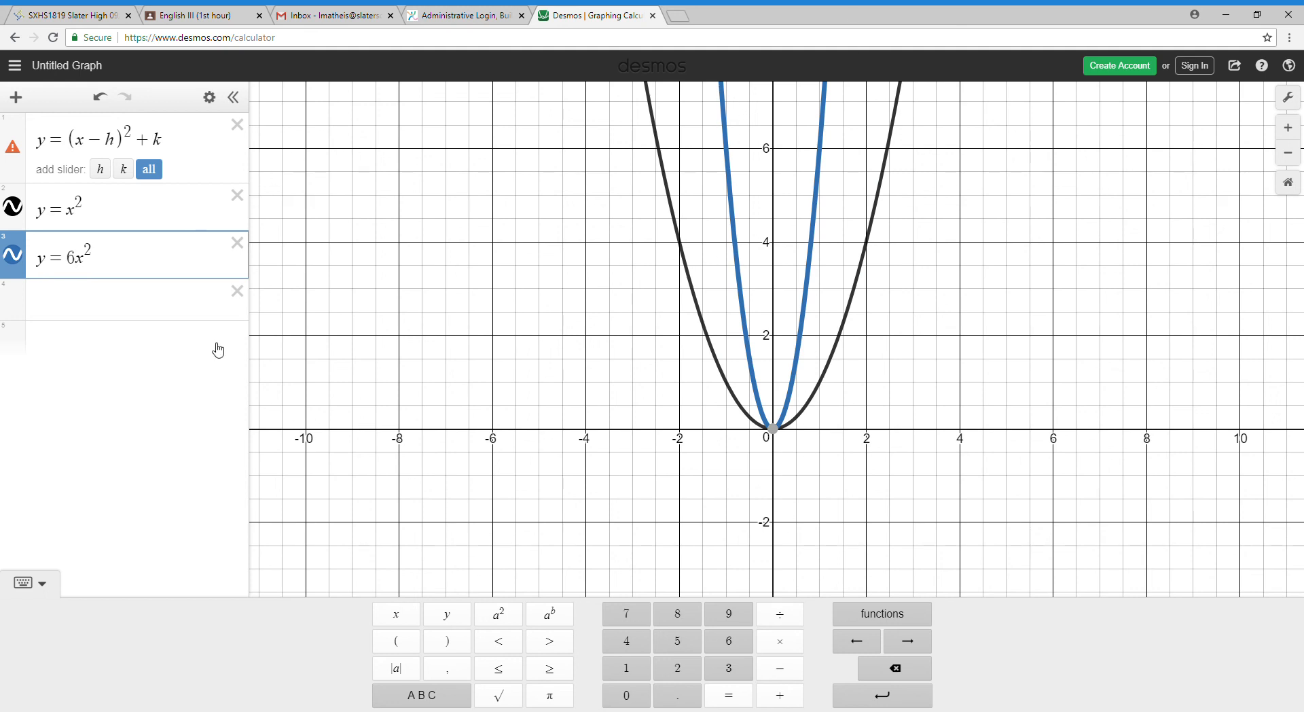
pyautogui.press('BackSpace')
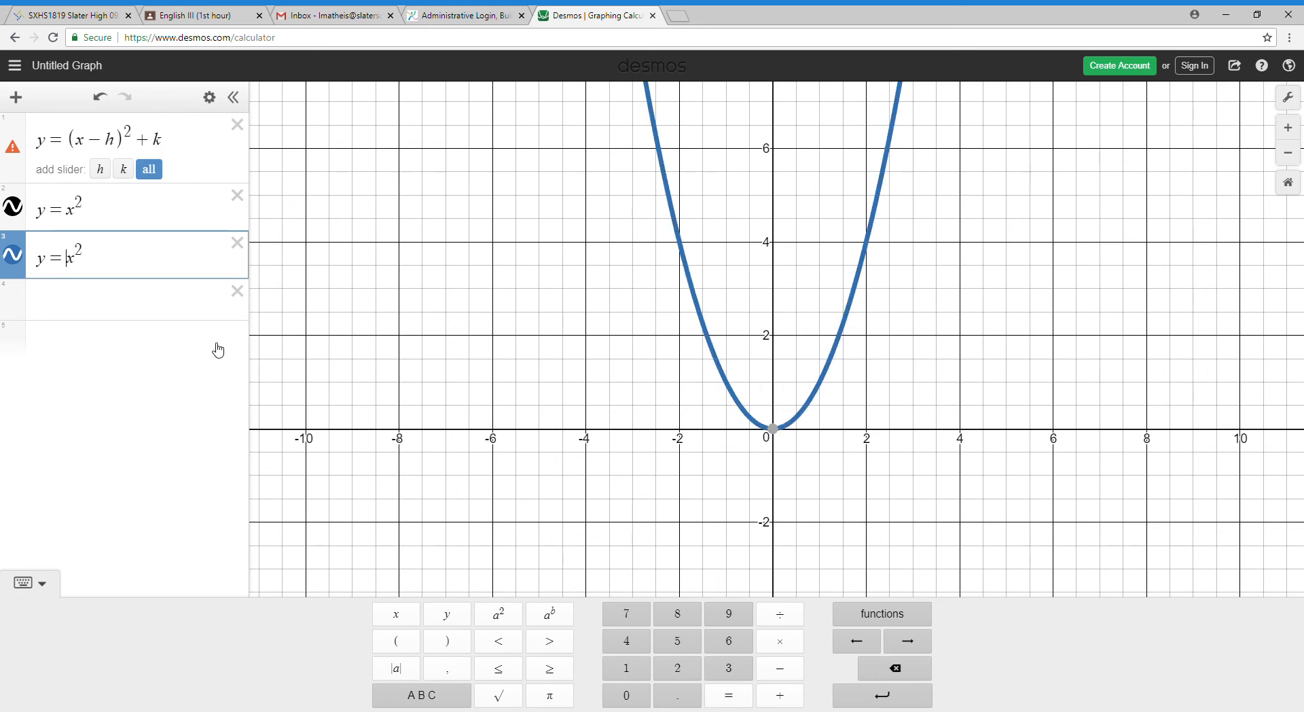
pyautogui.write('1/6')
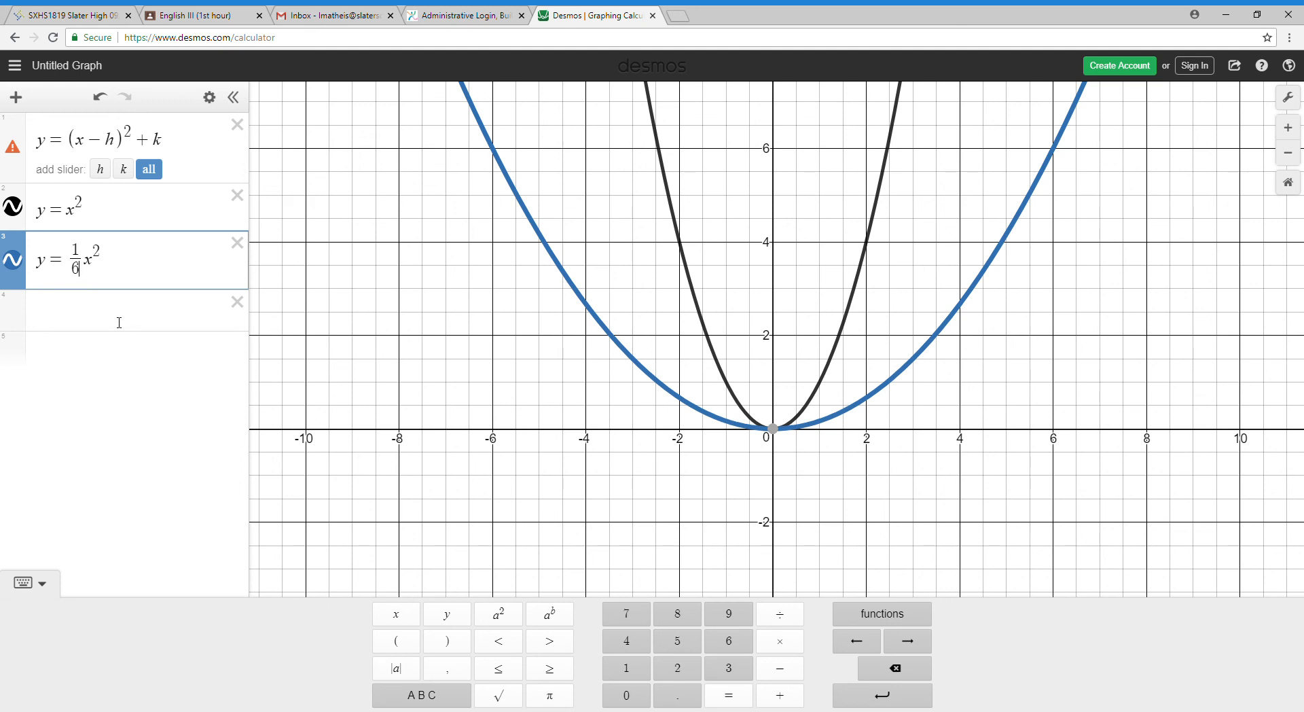
pyautogui.press('BackSpace')
pyautogui.press('BackSpace')
pyautogui.press('BackSpace')
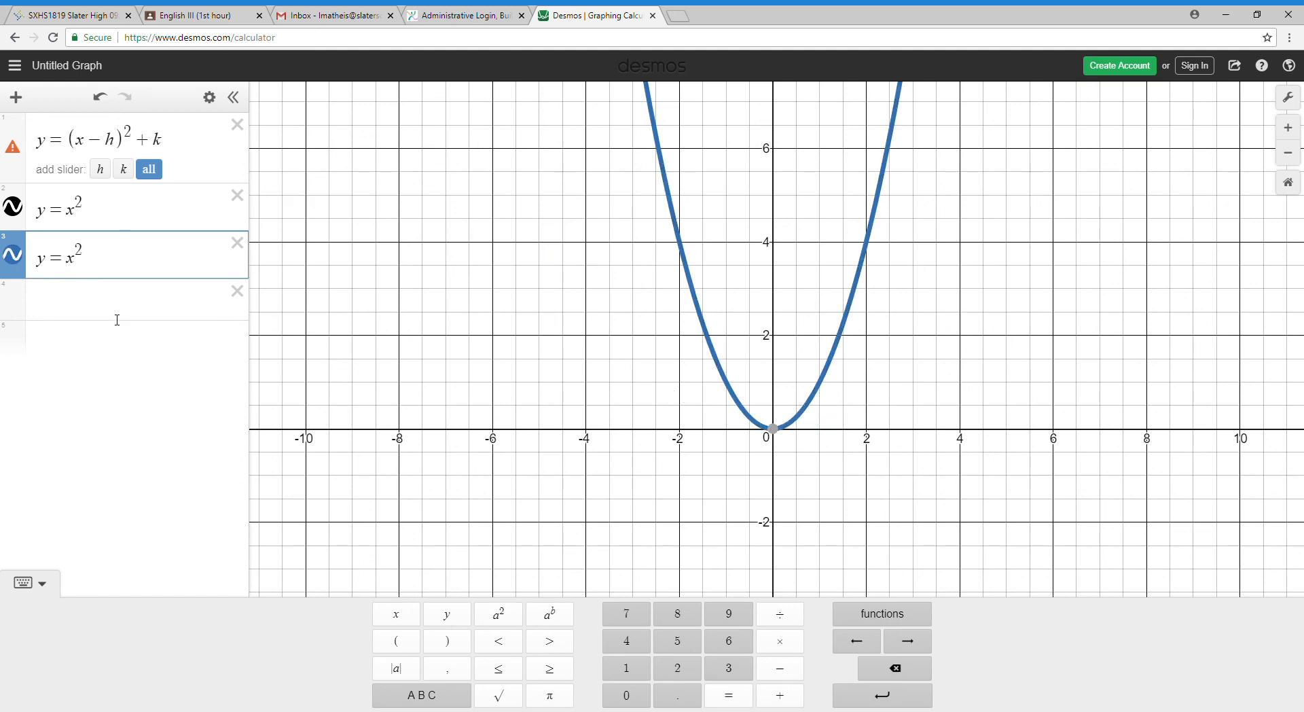